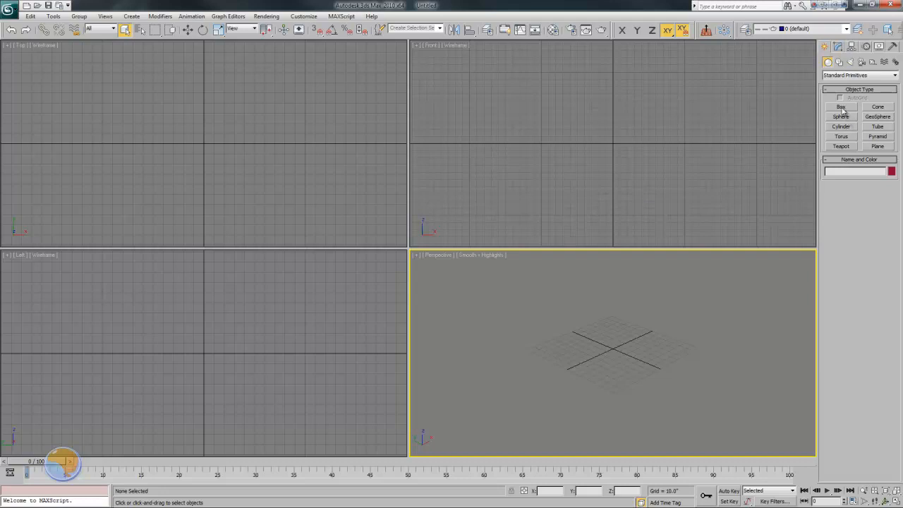
Create a flat box about 57.5" long, 129" wide and 4.2" high, centred near the origin in the Top view.
click(841, 107)
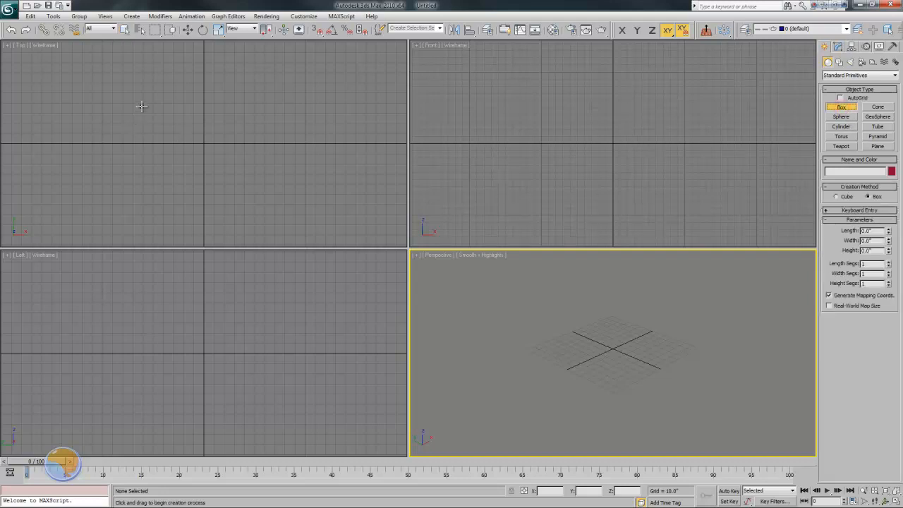
drag(139, 114, 269, 172)
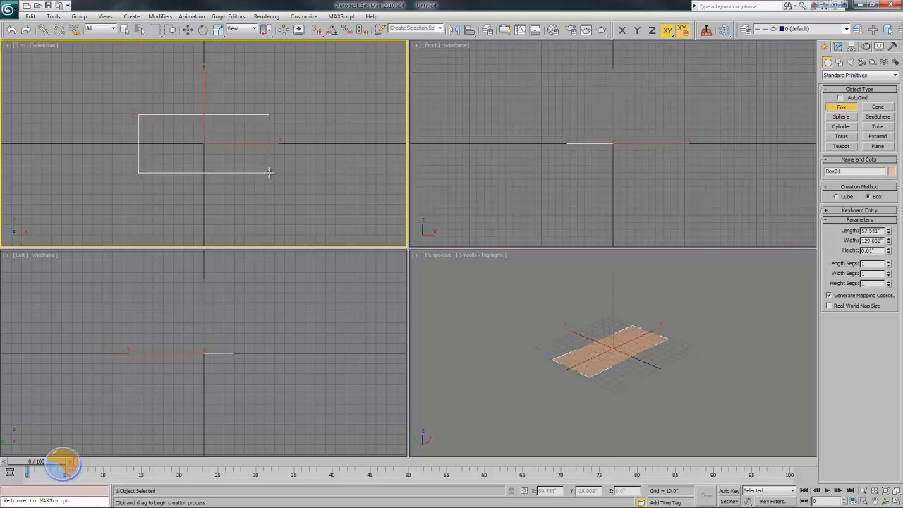
click(268, 168)
right_click(268, 168)
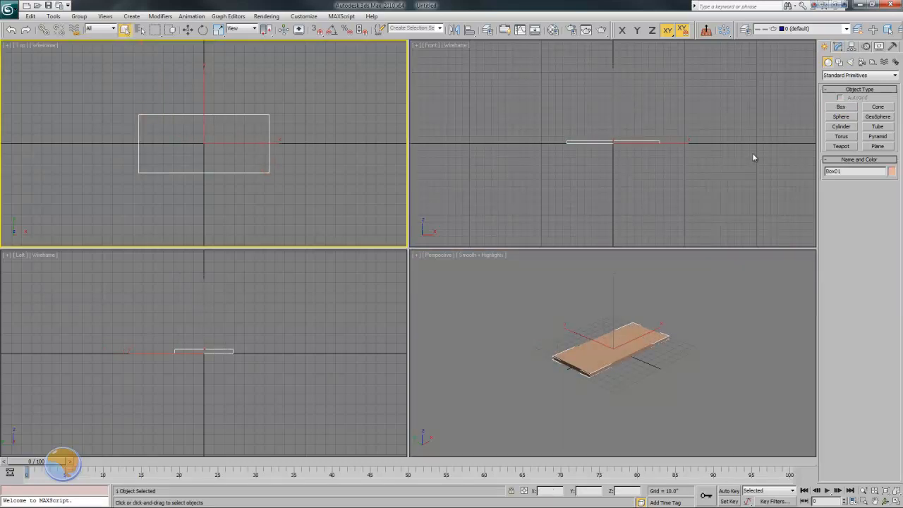
Set the box's length to 60", width to 30" and height to 2".
click(838, 46)
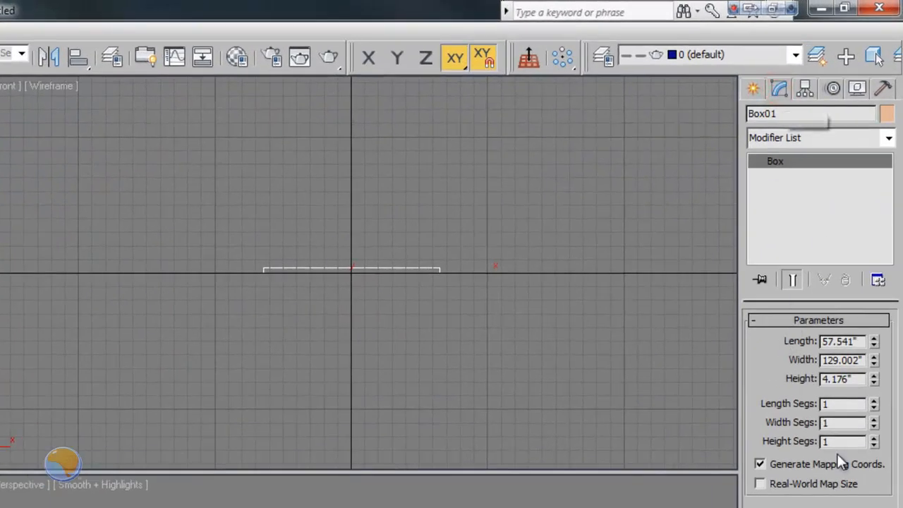
double_click(851, 341)
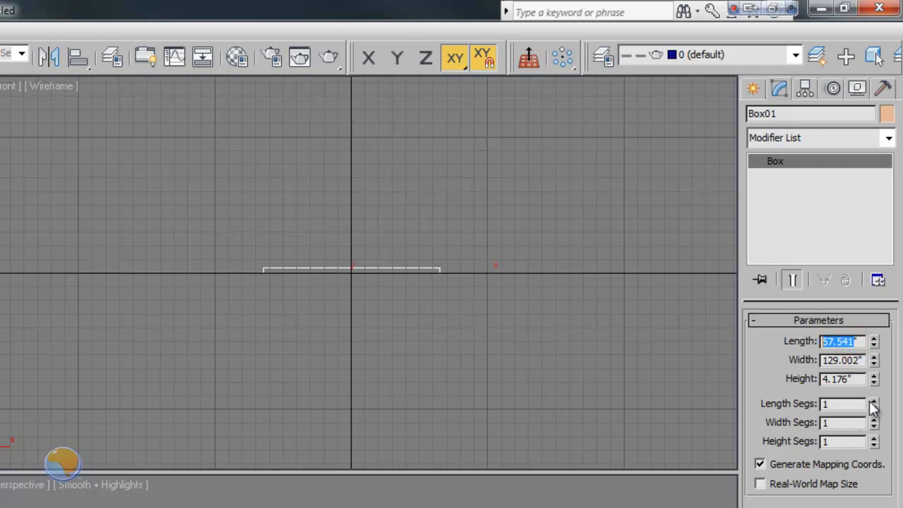
text(60)
key(Return)
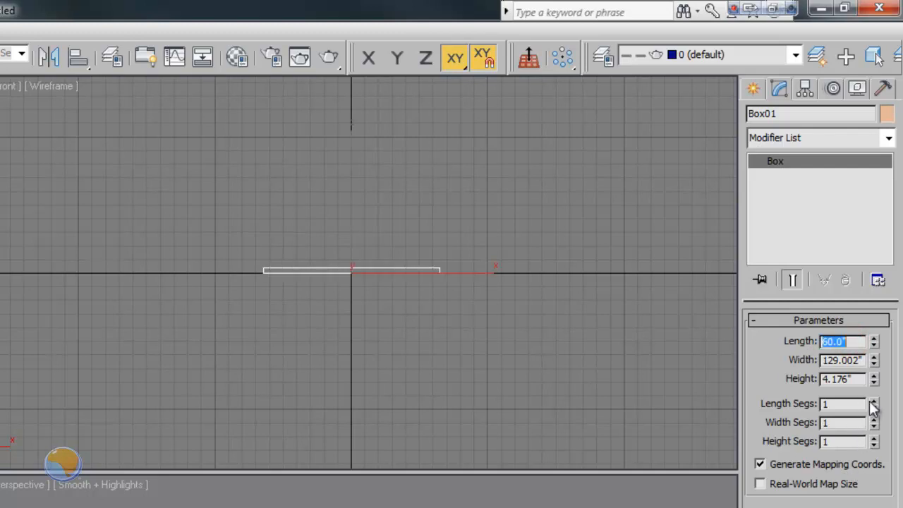
click(854, 359)
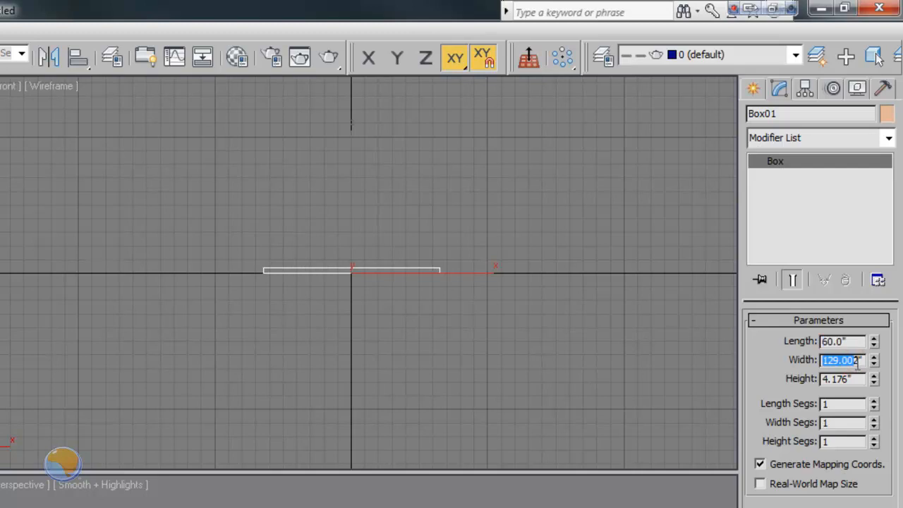
text(30)
key(Return)
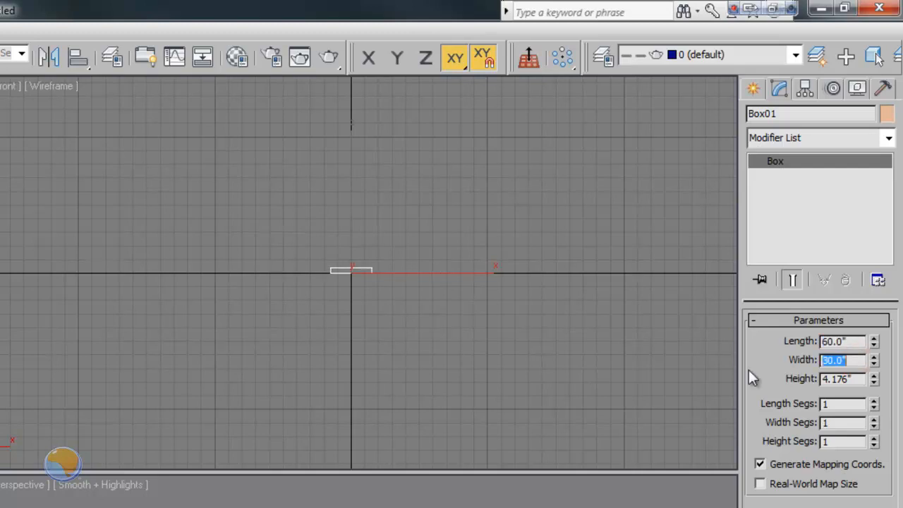
double_click(845, 379)
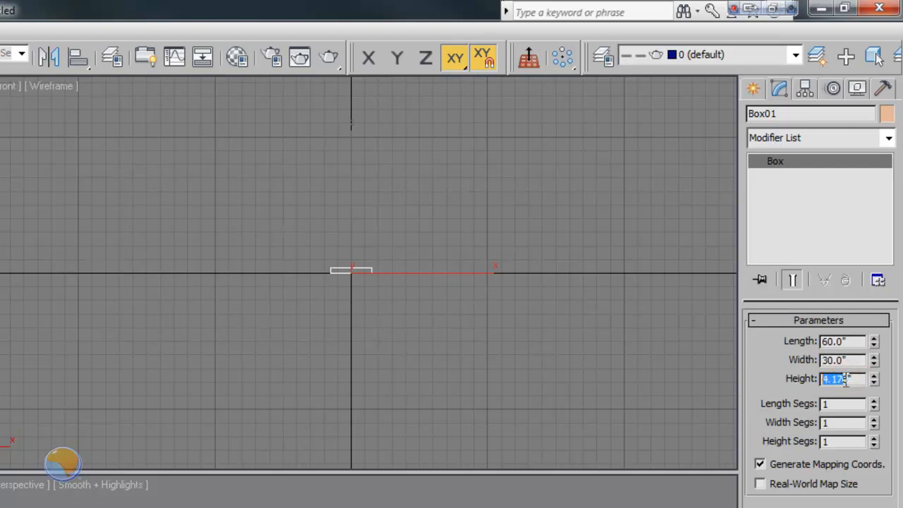
text(2)
key(Return)
Create a cylinder about 3.1" in radius and 35.6" high beside the box in the Top view.
right_click(395, 497)
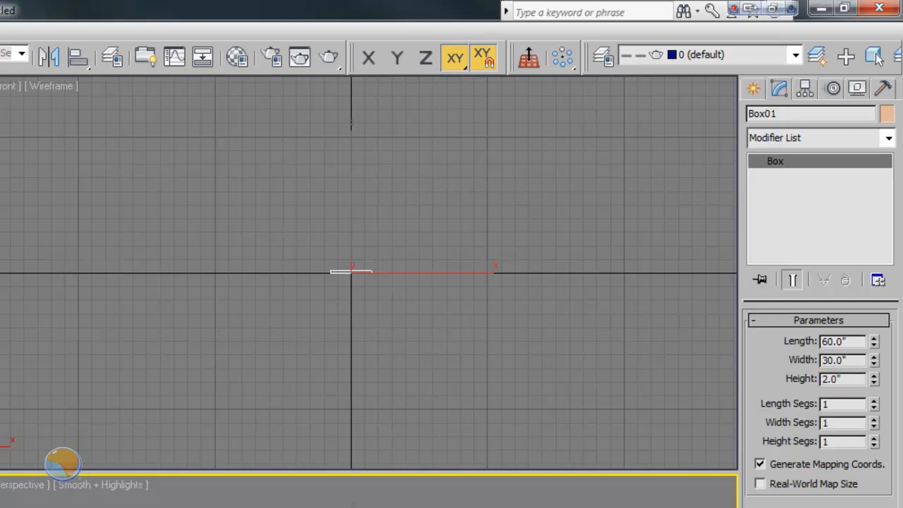
key(ctrl+shift+z)
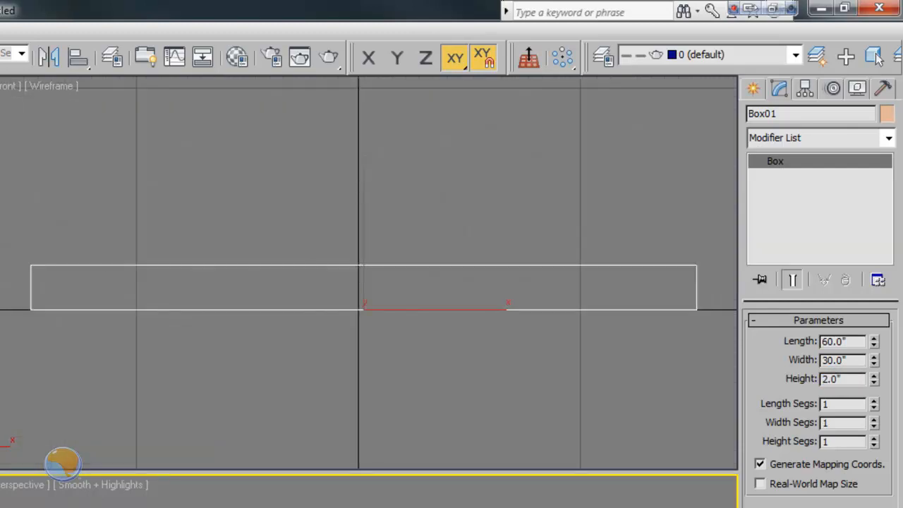
mouse_move(608, 339)
mouse_down()
mouse_move(607, 378)
mouse_move(603, 352)
mouse_up()
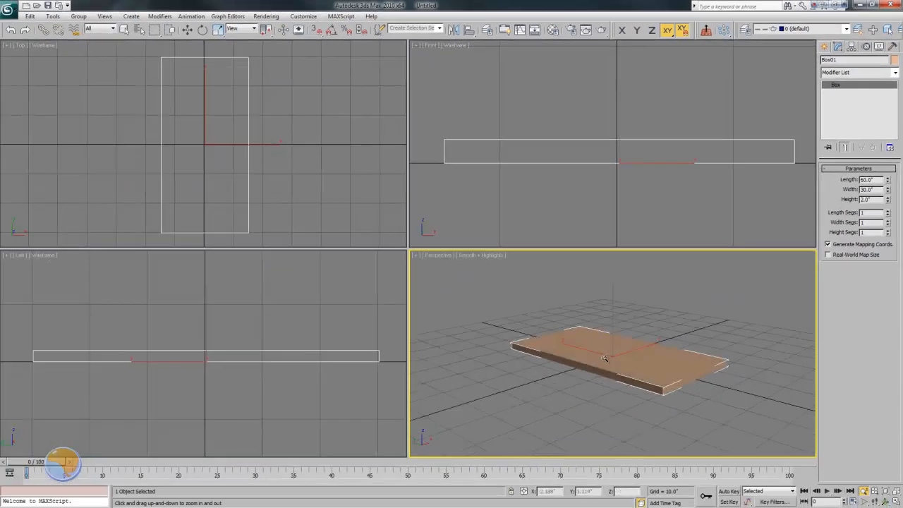
mouse_move(603, 352)
alt+middle_down()
mouse_move(603, 334)
mouse_move(604, 352)
alt+middle_up()
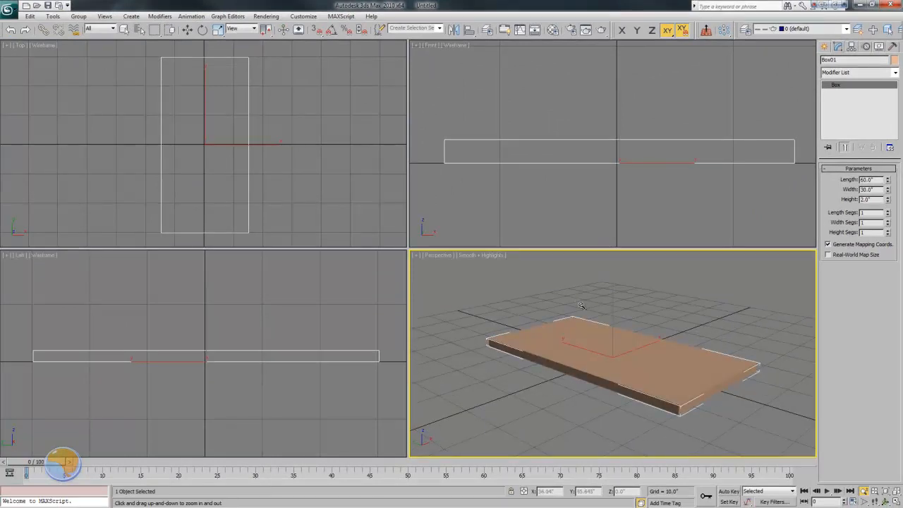
mouse_move(191, 127)
mouse_down()
mouse_move(194, 147)
mouse_move(197, 141)
mouse_up()
right_click(198, 140)
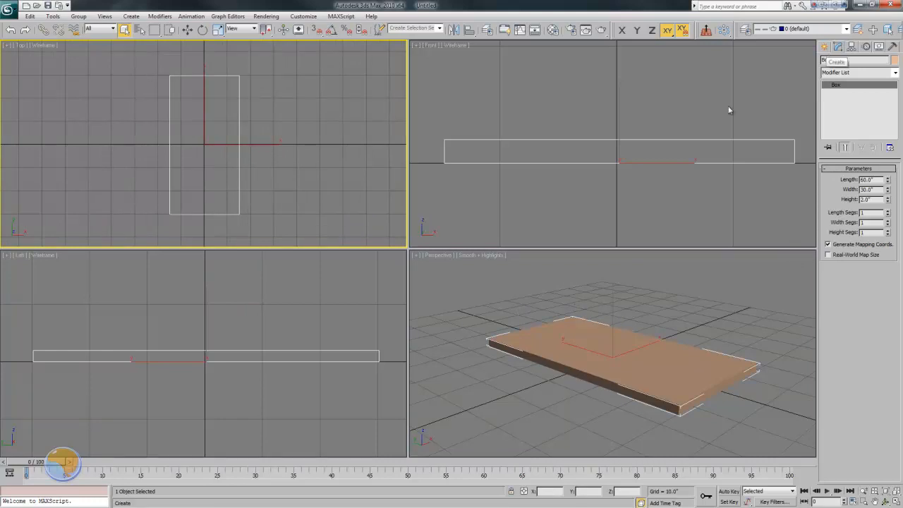
click(824, 46)
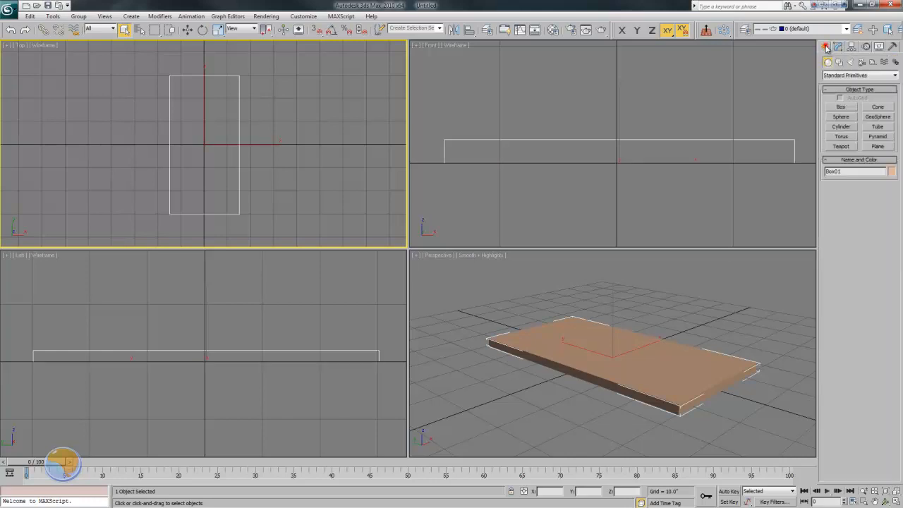
click(841, 126)
drag(290, 191, 291, 194)
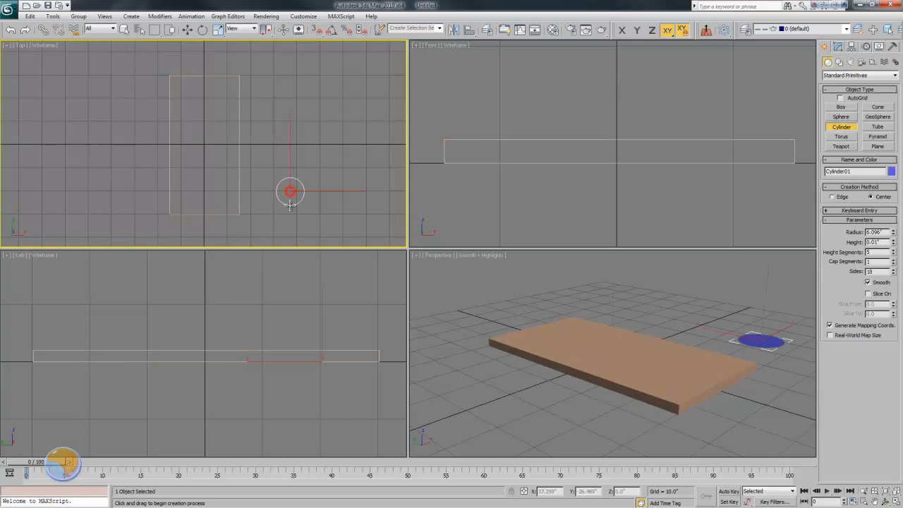
click(297, 117)
right_click(298, 116)
Set the cylinder's radius to 1" and its height to 30".
right_click(658, 360)
scroll(659, 366, down, 6)
scroll(659, 366, up, 4)
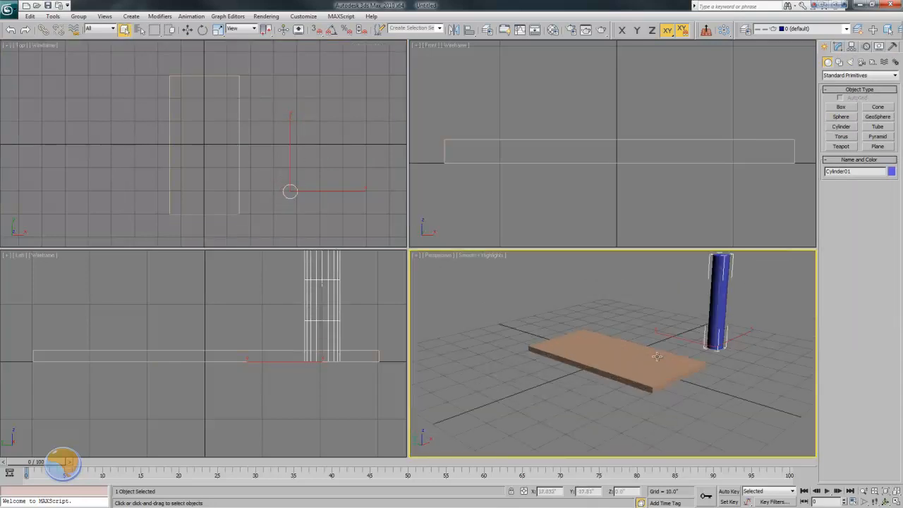
middle_drag(667, 352, 637, 377)
scroll(280, 360, down, 2)
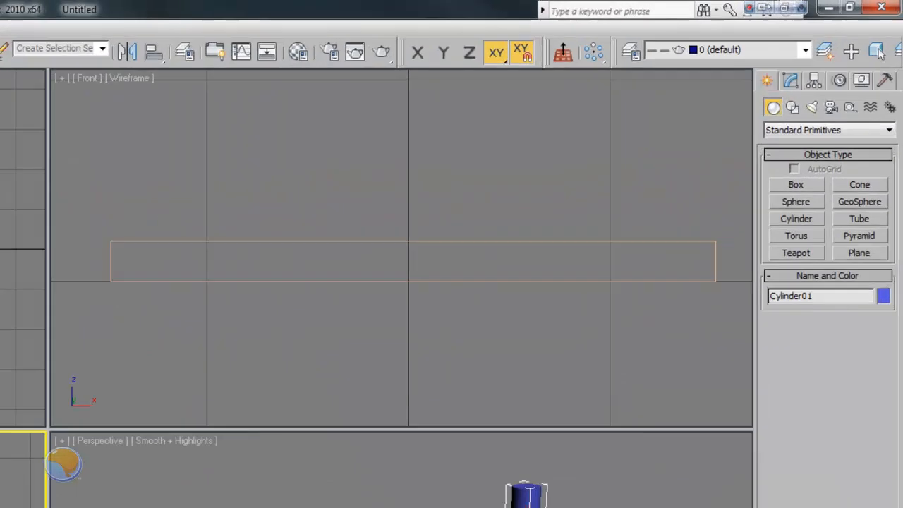
click(773, 93)
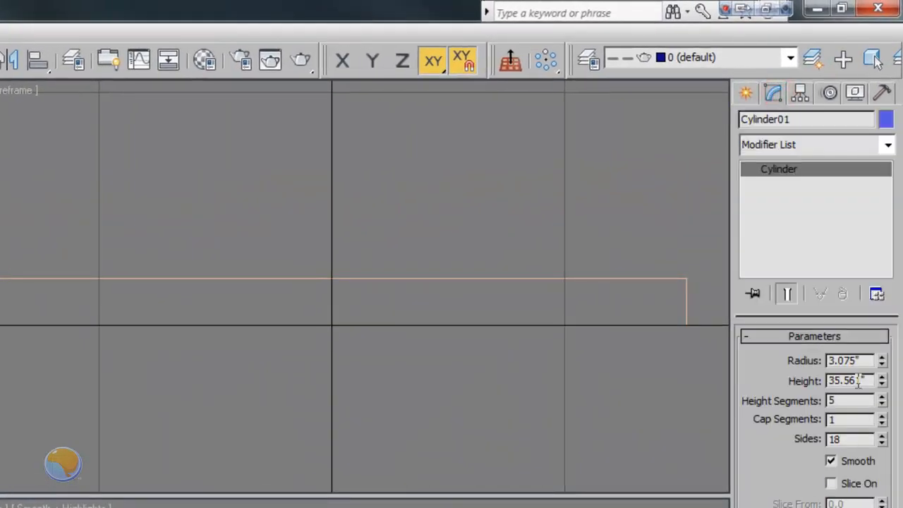
double_click(852, 361)
drag(851, 361, 780, 374)
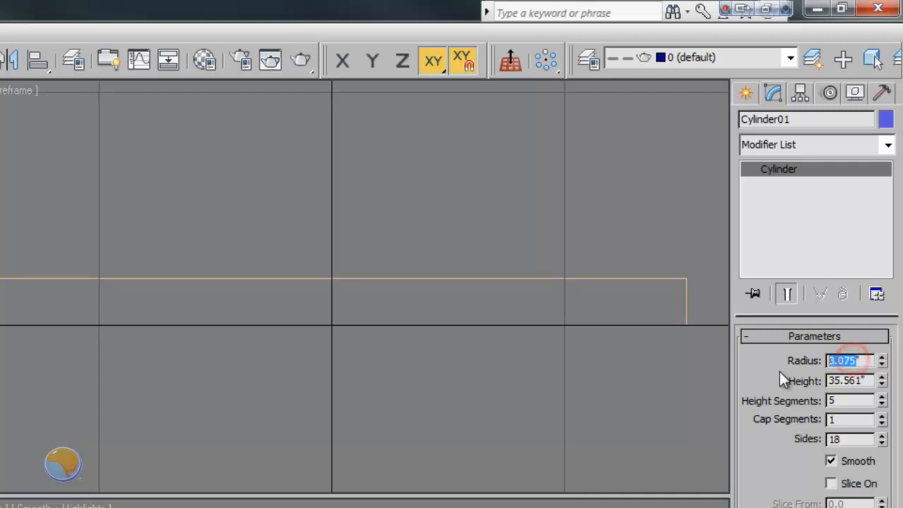
text(1)
key(Return)
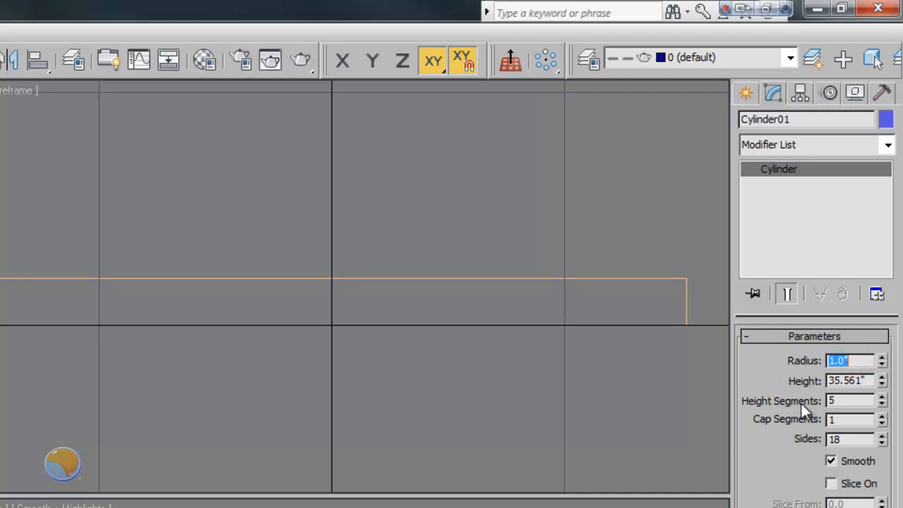
drag(855, 381, 803, 383)
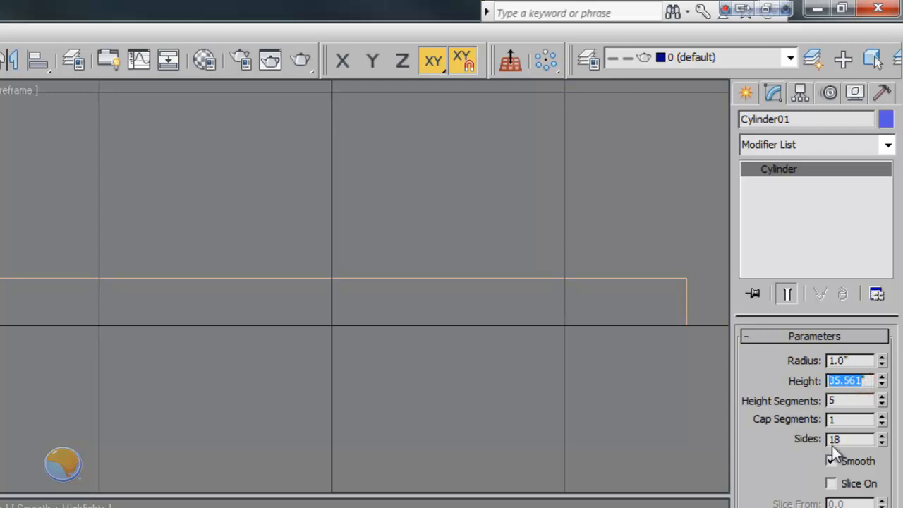
text(30)
key(Return)
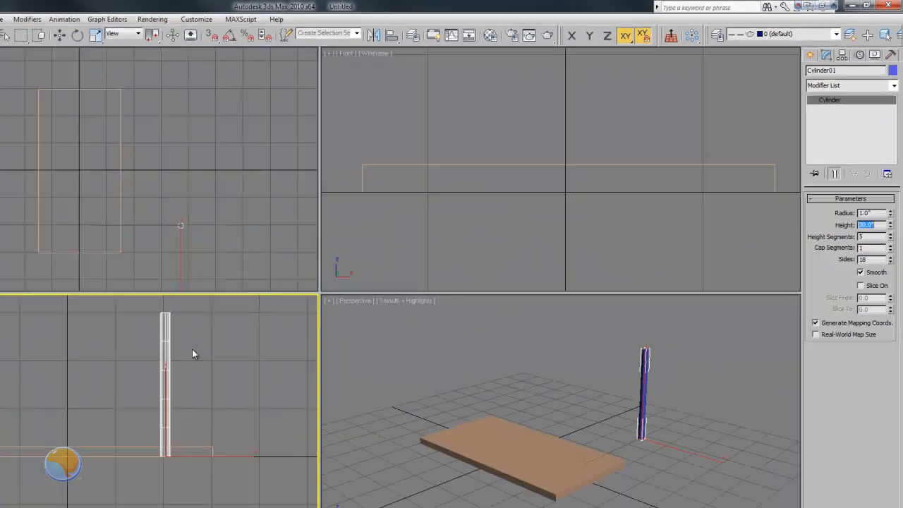
Align the cylinder to the box in Z position only, with the cylinder's maximum at the box's minimum, and apply it.
middle_drag(300, 311, 298, 346)
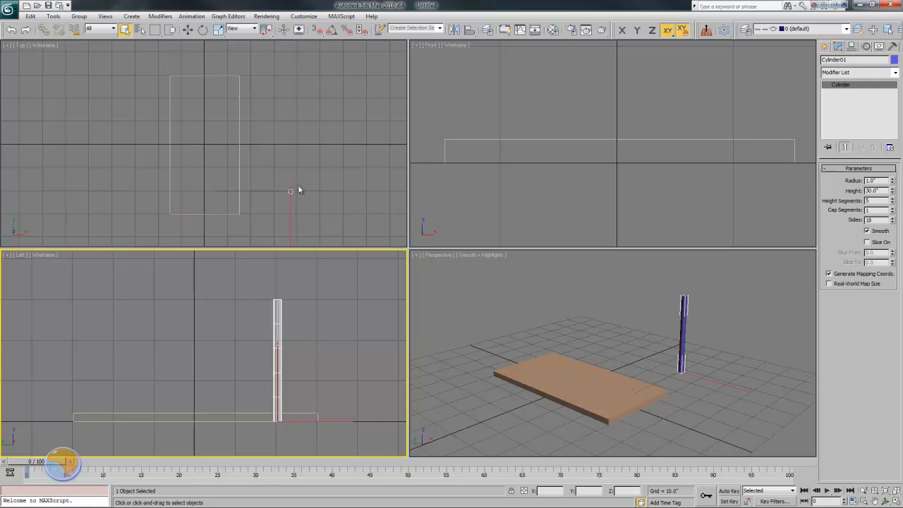
middle_drag(289, 205, 278, 170)
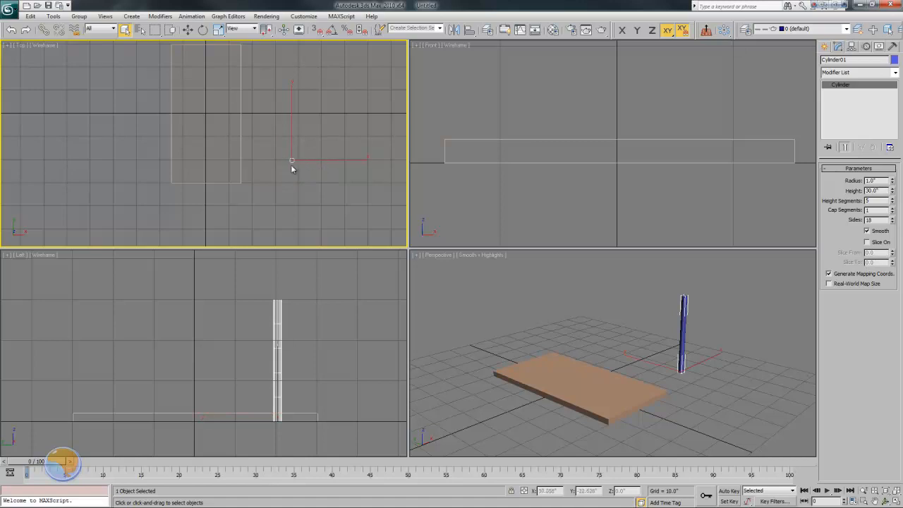
key(alt+a)
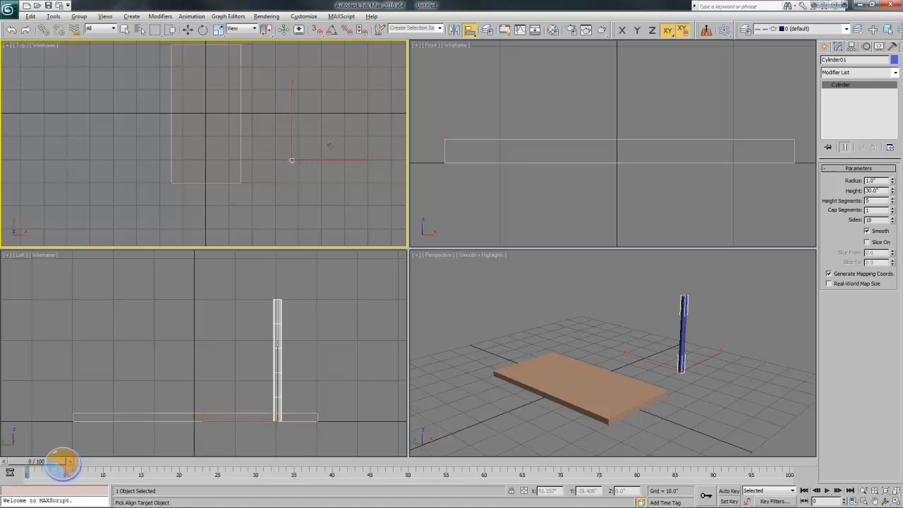
click(470, 32)
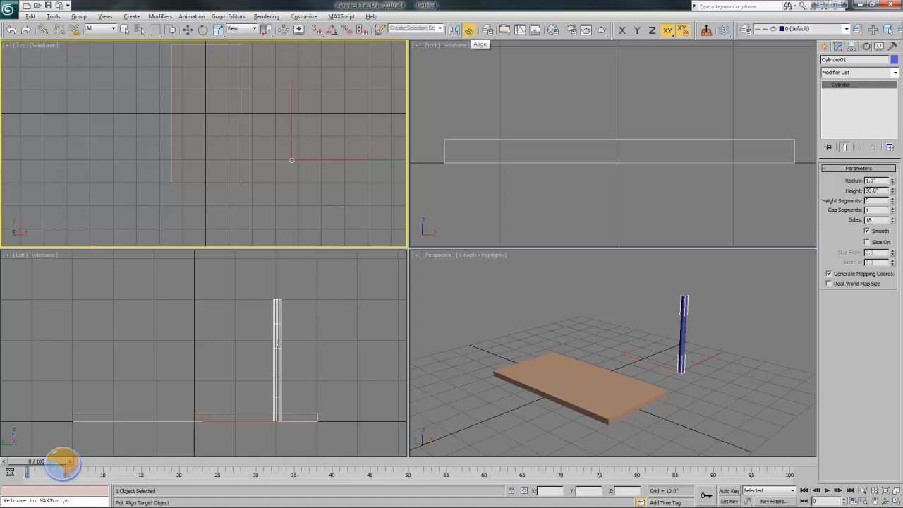
click(239, 170)
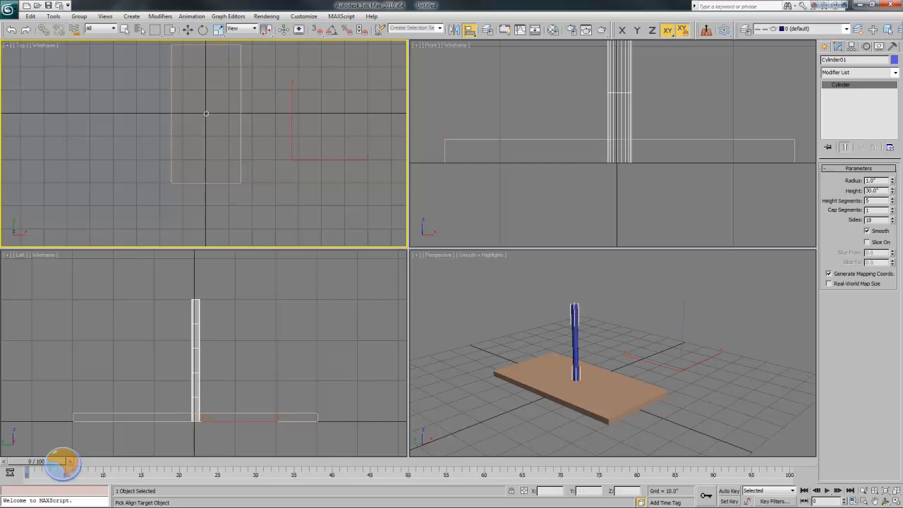
drag(127, 117, 350, 55)
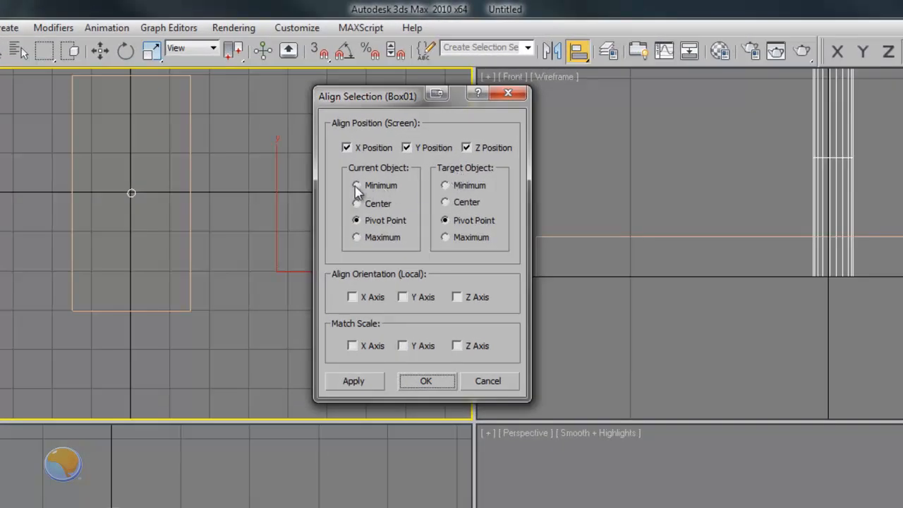
click(356, 237)
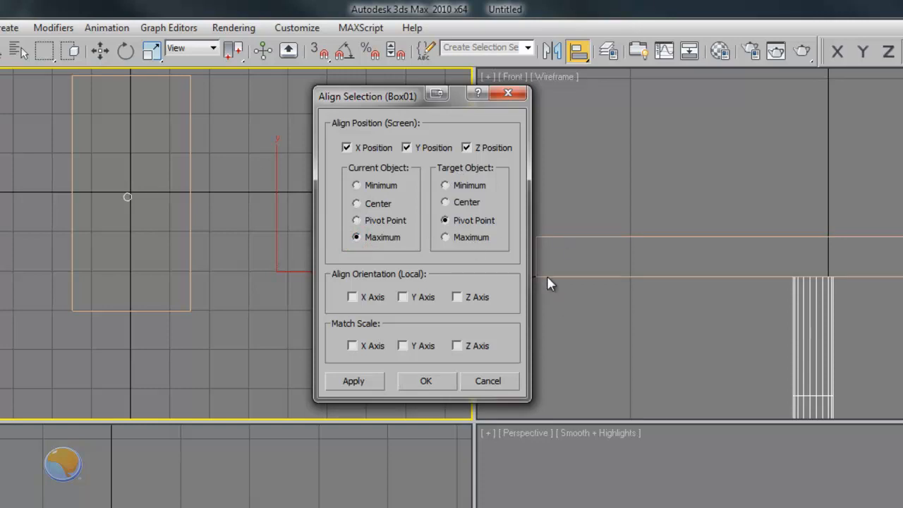
click(445, 185)
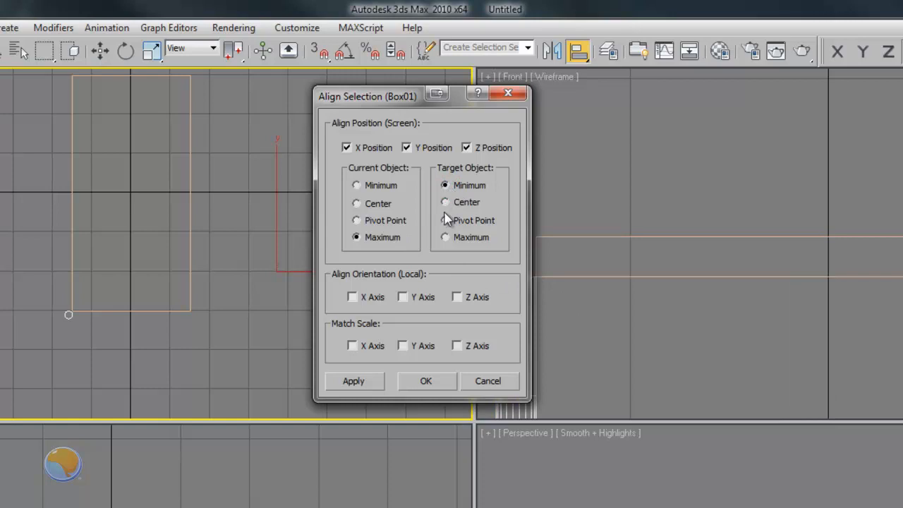
click(406, 147)
click(347, 149)
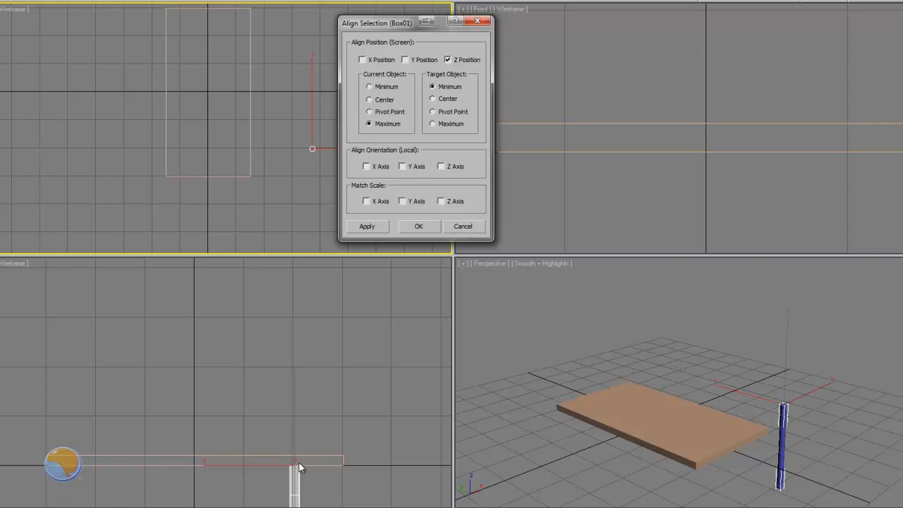
click(368, 226)
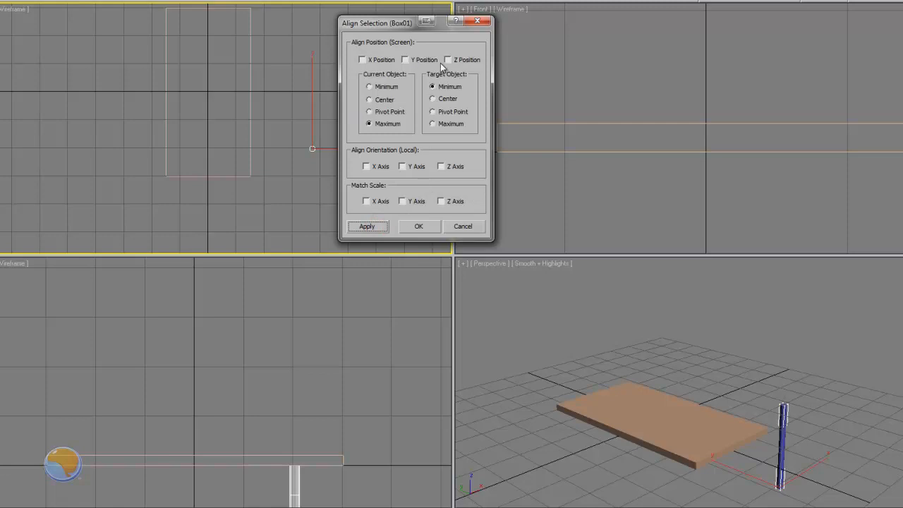
Align the cylinder to the box in X and Y position, minimum to minimum, and accept the alignment.
click(363, 61)
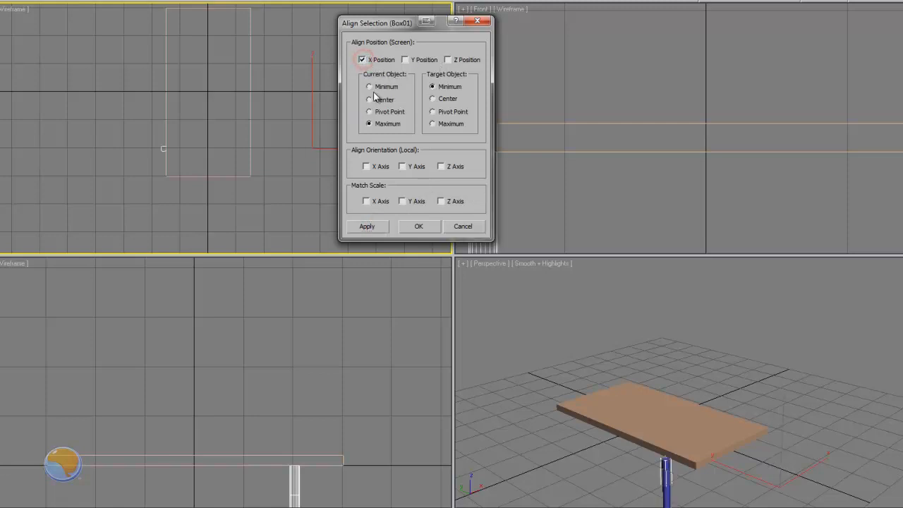
click(371, 166)
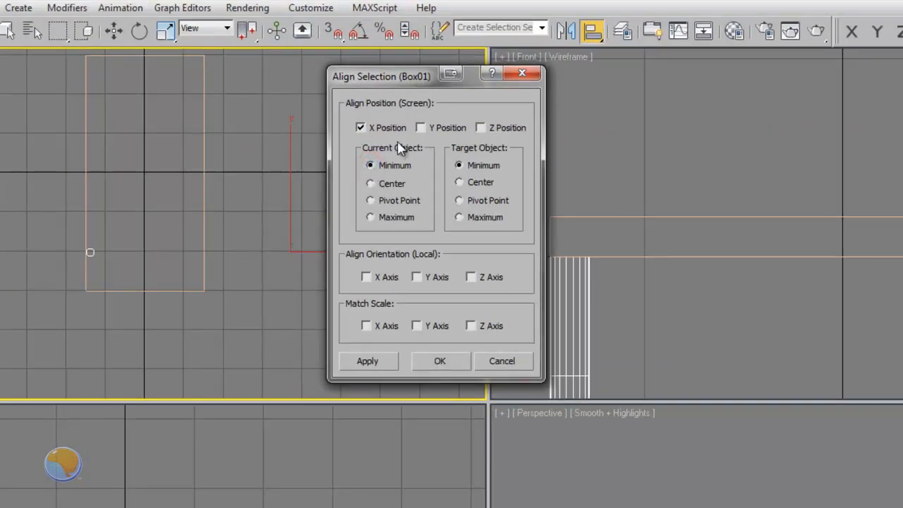
click(459, 182)
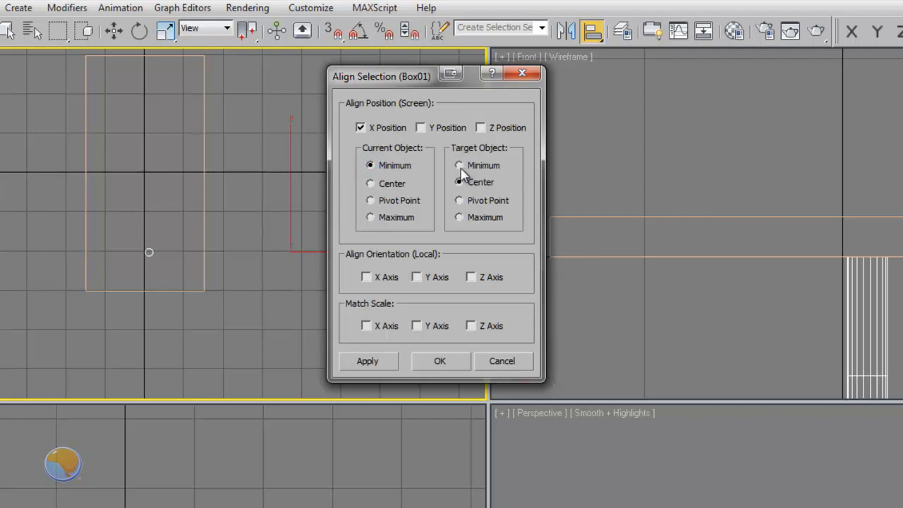
click(459, 165)
click(422, 127)
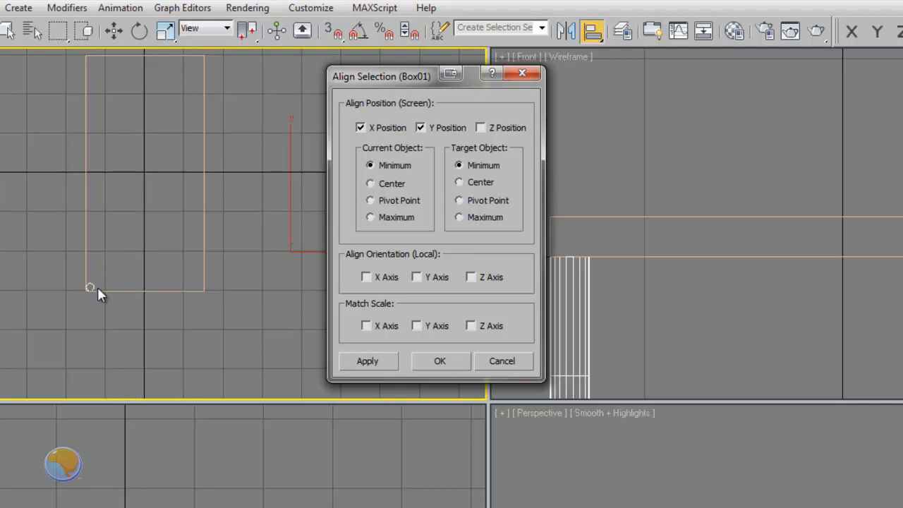
click(439, 361)
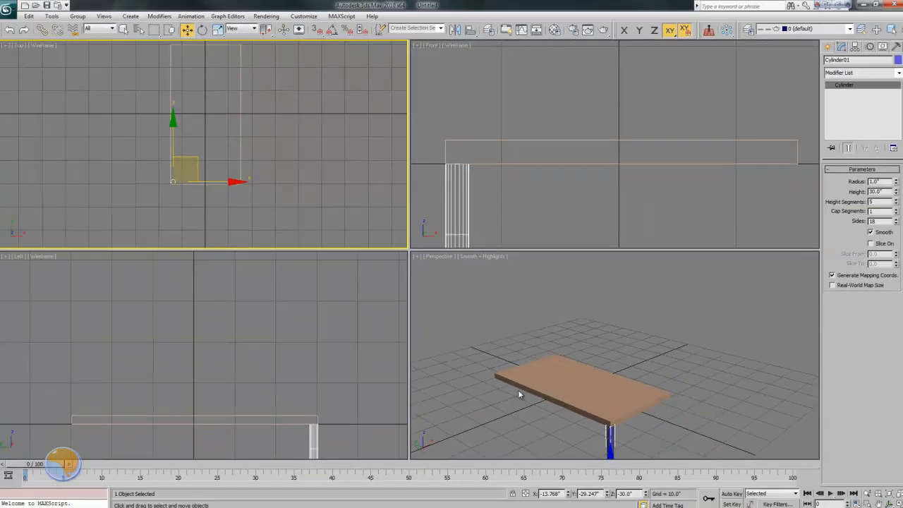
Clone the leg along X in the Top view to the other corner of the tabletop's short end, as one instance.
alt+middle_drag(519, 390, 543, 346)
scroll(522, 181, down, 4)
middle_drag(548, 156, 583, 122)
middle_drag(609, 175, 552, 149)
scroll(553, 149, down, 2)
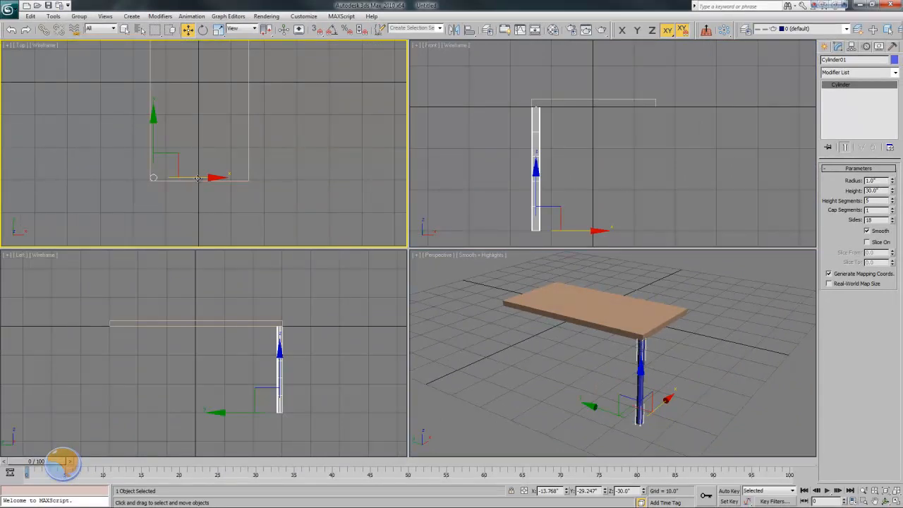
shift+drag(197, 178, 288, 181)
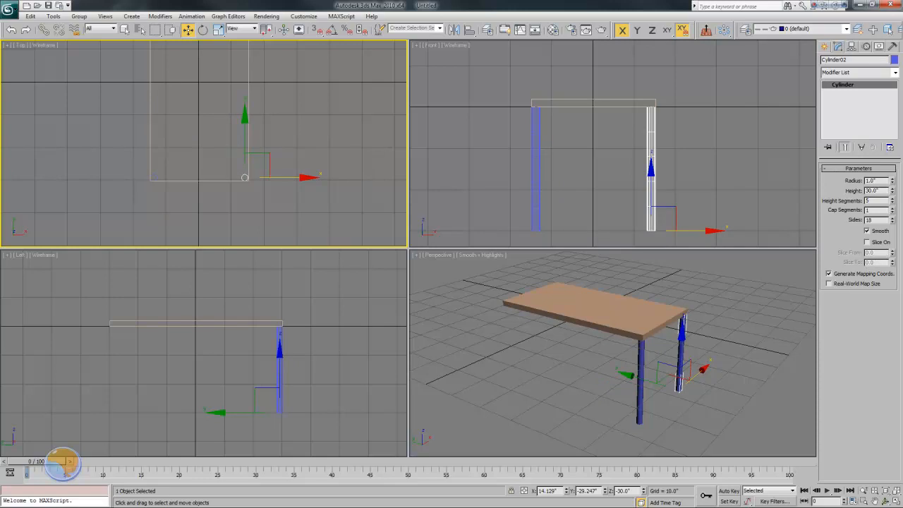
mouse_move(0, 172)
mouse_down()
mouse_move(382, 168)
mouse_move(382, 73)
mouse_up()
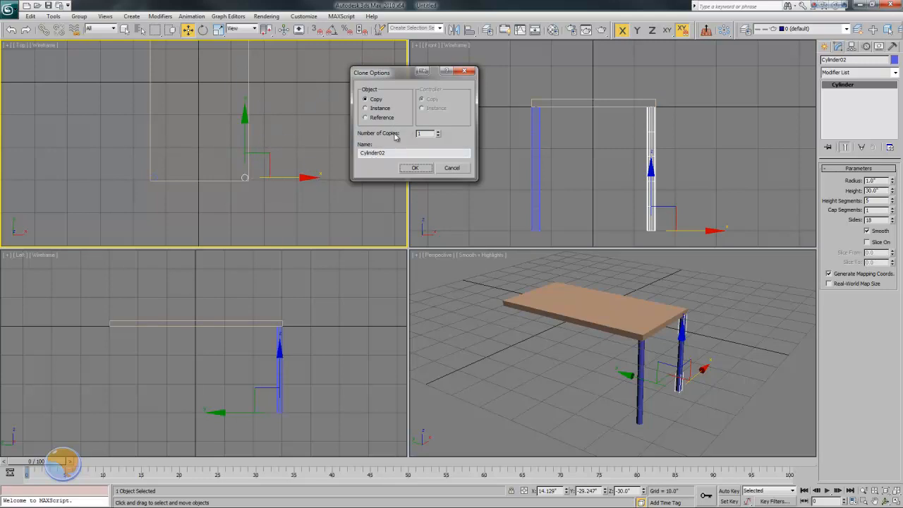
click(365, 108)
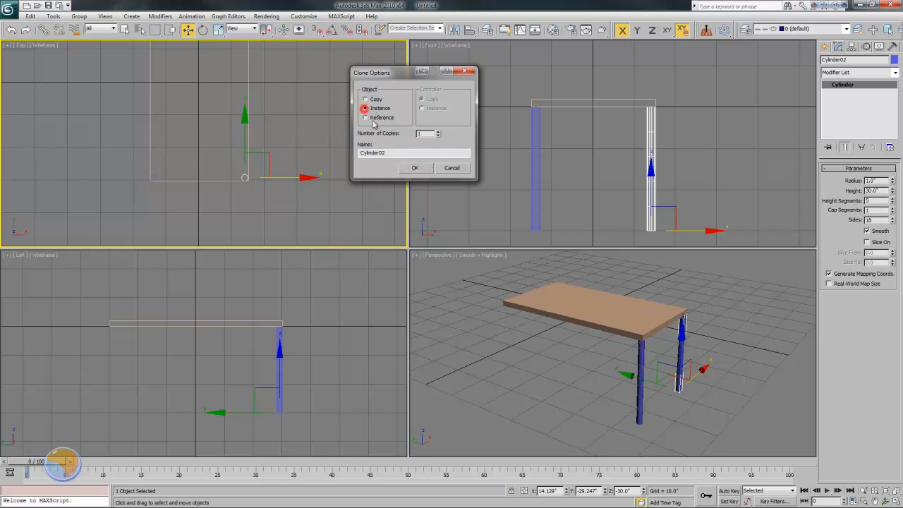
click(415, 168)
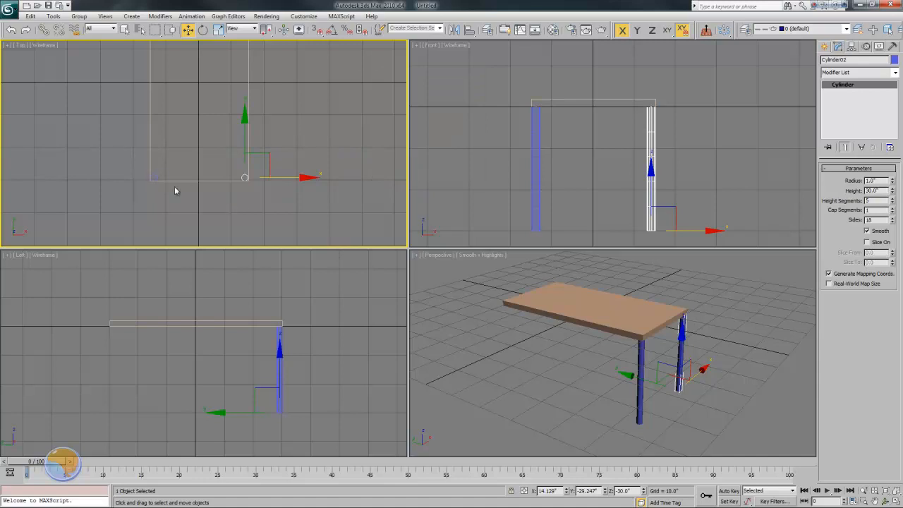
Select both legs and clone them as instances along Y in the Top view to the opposite short end of the tabletop.
middle_drag(267, 148, 278, 198)
scroll(276, 205, down, 2)
scroll(278, 211, up, 1)
scroll(282, 198, down, 1)
scroll(278, 198, up, 1)
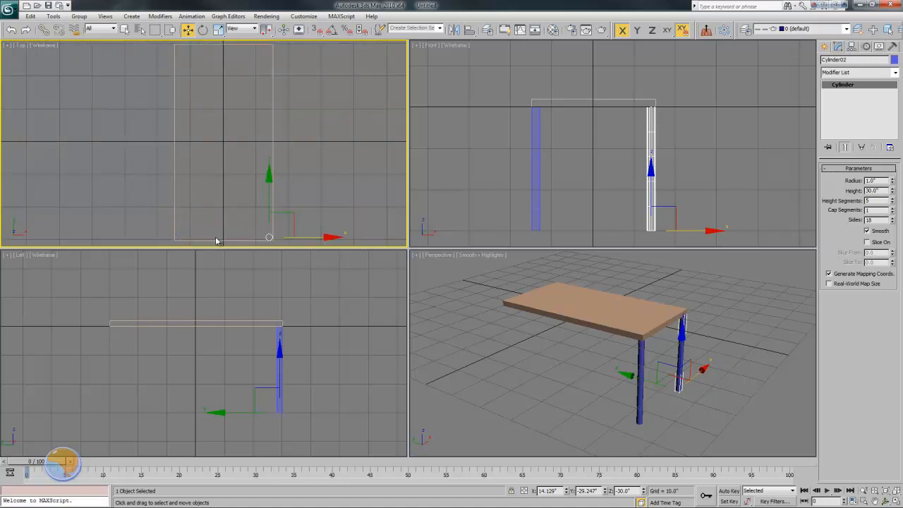
ctrl+click(177, 233)
key(ctrl+z)
ctrl+click(178, 234)
middle_drag(186, 236, 219, 216)
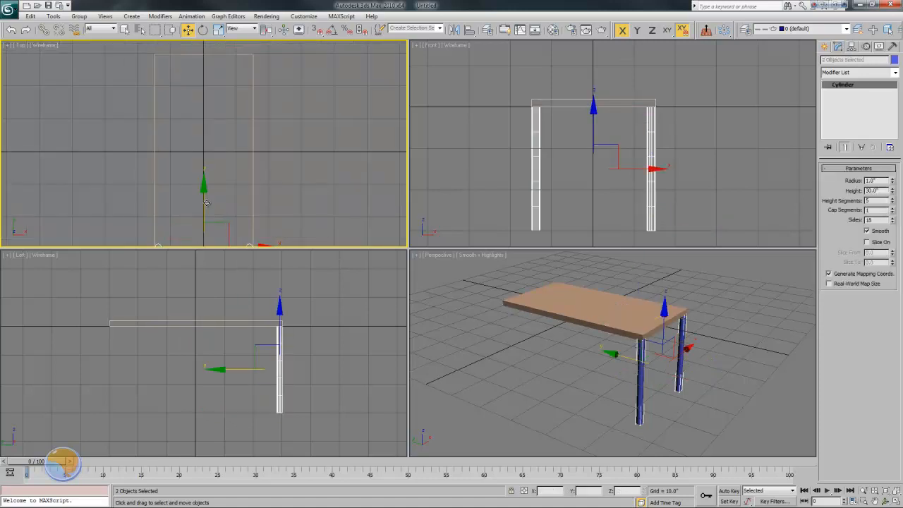
mouse_move(203, 204)
mouse_down()
mouse_move(207, 15)
mouse_move(204, 29)
mouse_up()
click(393, 135)
scroll(296, 173, down, 3)
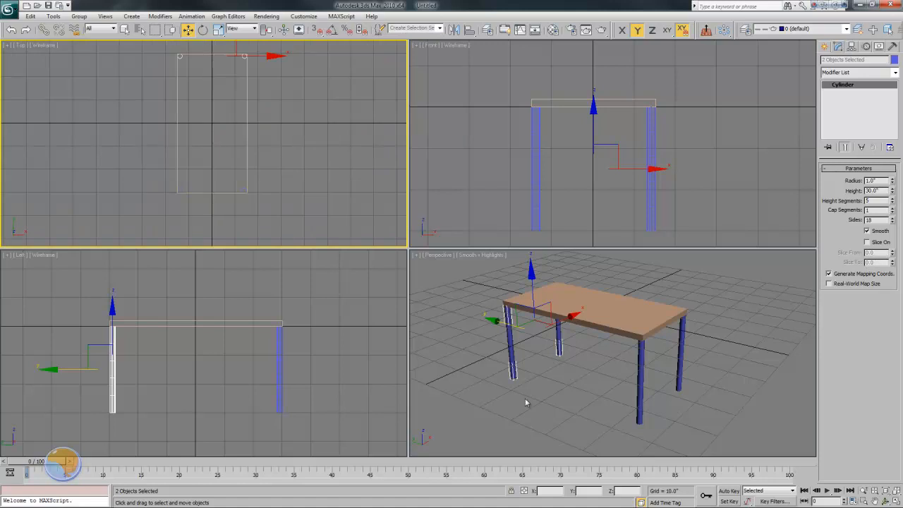
Maximize the Perspective viewport and hide its grid.
middle_drag(649, 363, 662, 357)
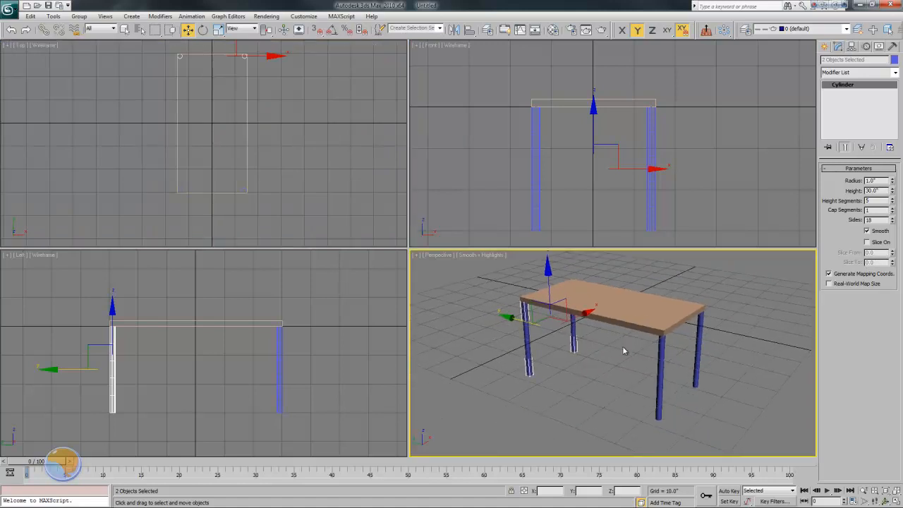
key(alt+w)
alt+middle_drag(494, 355, 484, 321)
click(484, 321)
key(g)
Apply a Taper modifier to the nearest corner leg.
click(465, 304)
alt+middle_drag(462, 244, 494, 262)
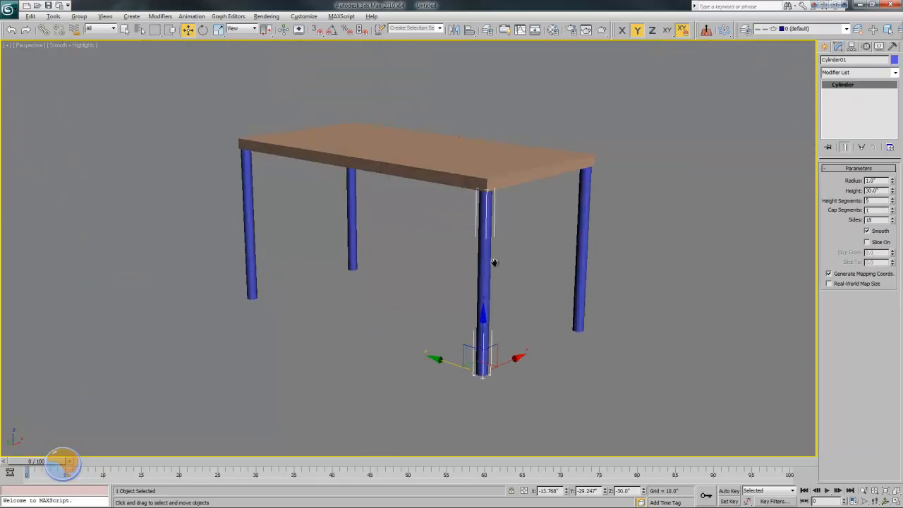
click(895, 74)
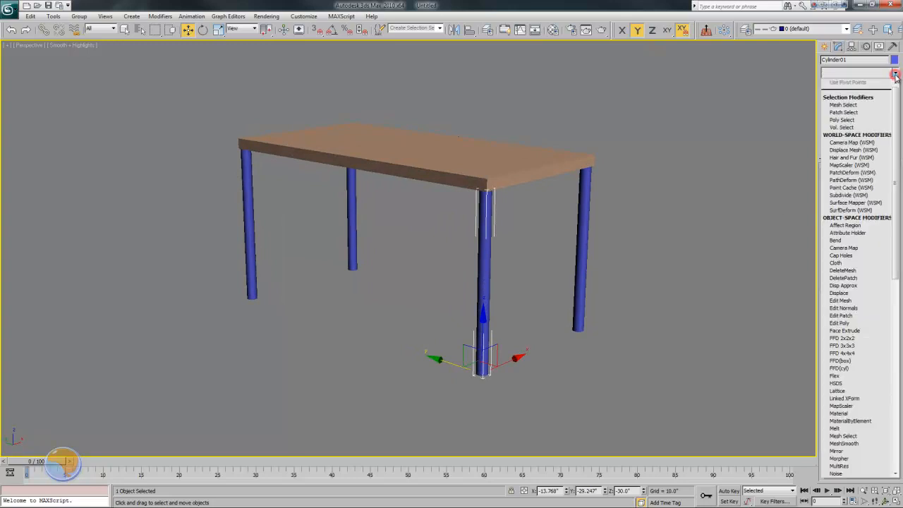
drag(898, 150, 900, 200)
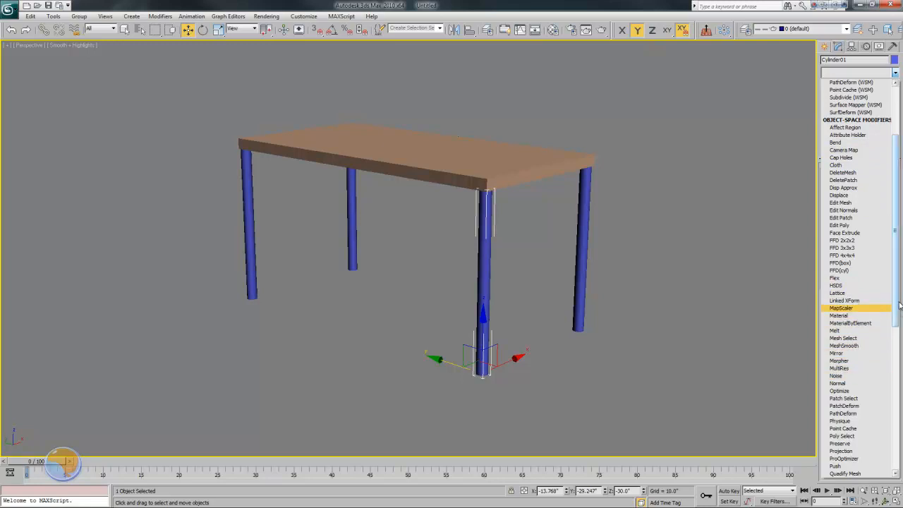
drag(899, 304, 899, 357)
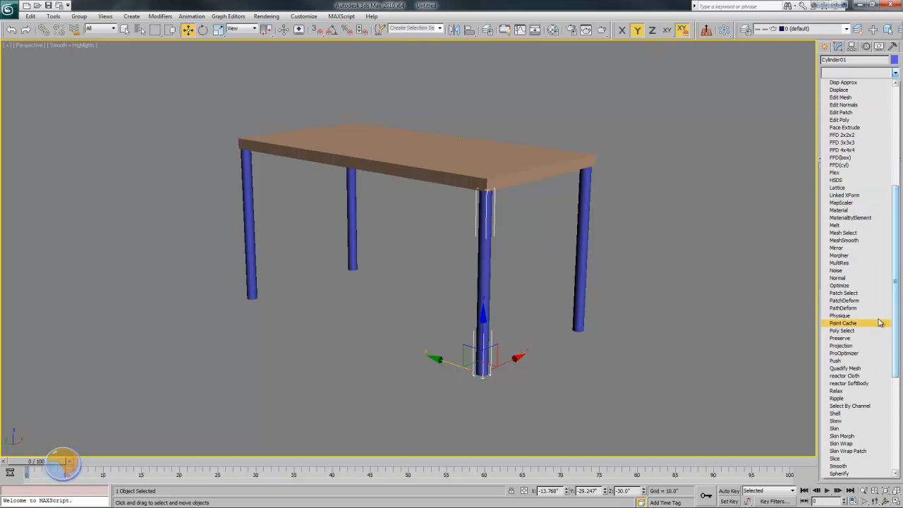
drag(895, 321, 892, 427)
click(837, 345)
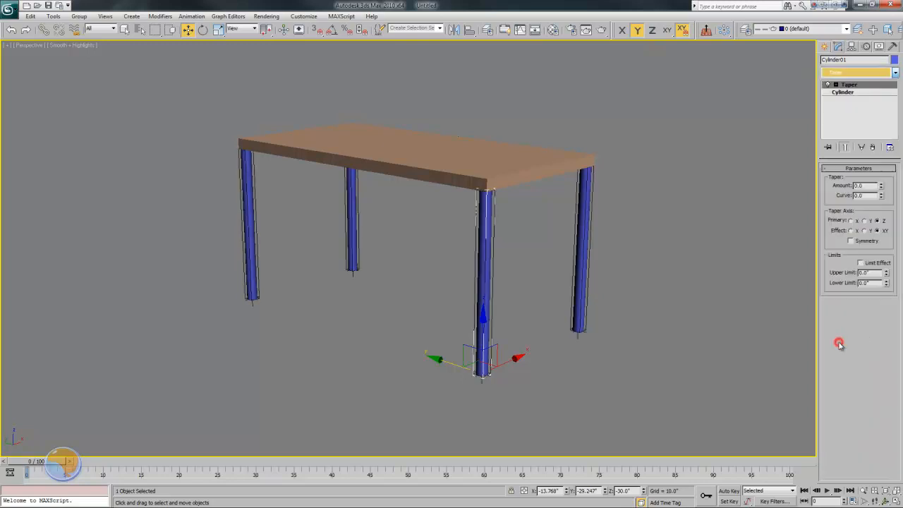
Try a Taper amount of 1.37 on the instanced legs, and settle on an amount of -0.67.
middle_drag(593, 316, 534, 293)
key(alt+z)
drag(472, 297, 477, 279)
middle_drag(477, 278, 484, 298)
key(w)
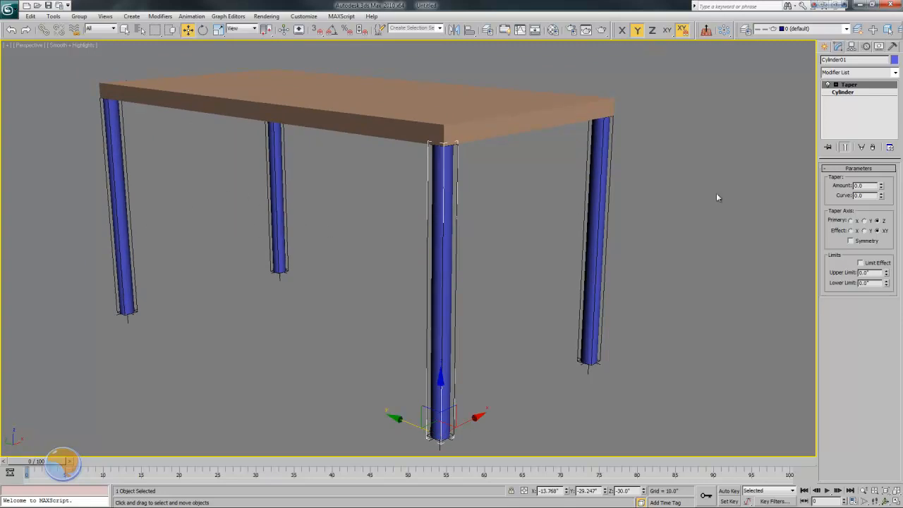
click(601, 212)
click(275, 180)
click(442, 189)
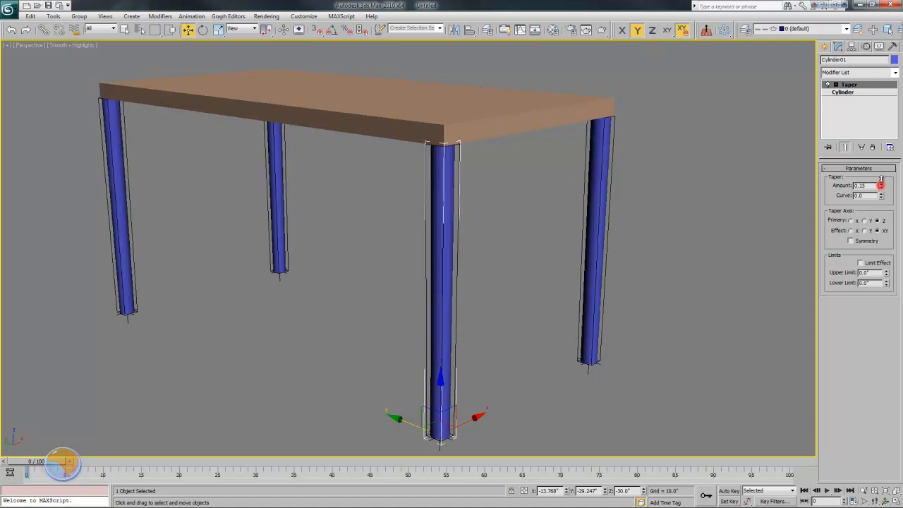
drag(881, 185, 880, 128)
key(alt+z)
mouse_move(397, 267)
mouse_down()
mouse_move(397, 277)
mouse_move(397, 268)
mouse_up()
mouse_move(397, 268)
alt+middle_down()
mouse_move(409, 298)
mouse_move(387, 268)
alt+middle_up()
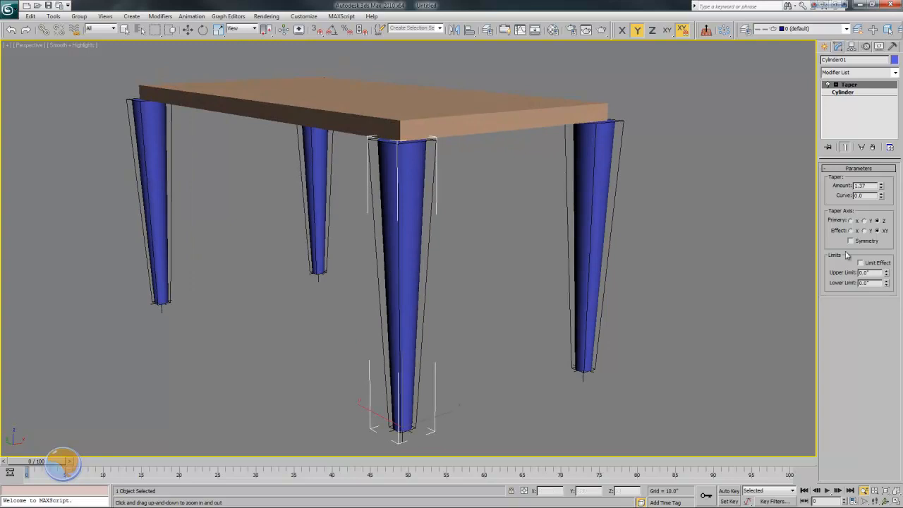
drag(880, 185, 879, 282)
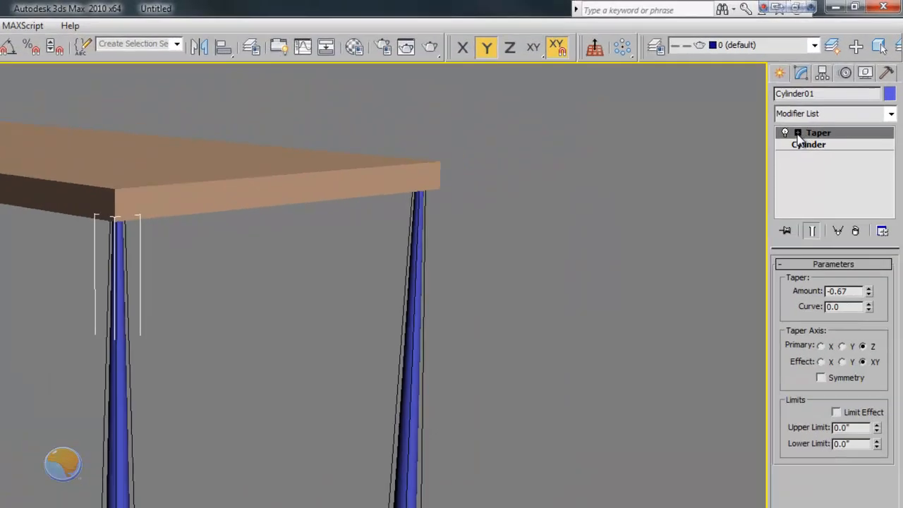
Rotate the Taper modifier's gizmo upside down so that it points below the legs.
click(787, 147)
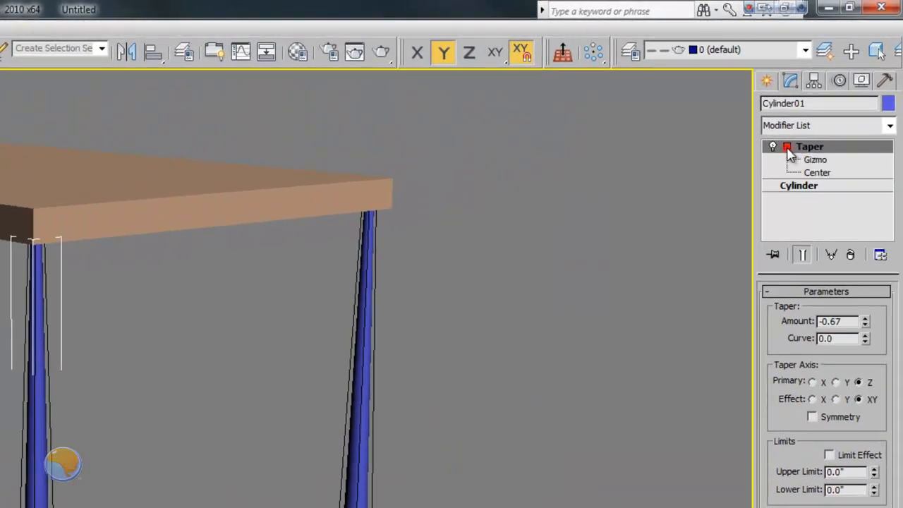
click(824, 172)
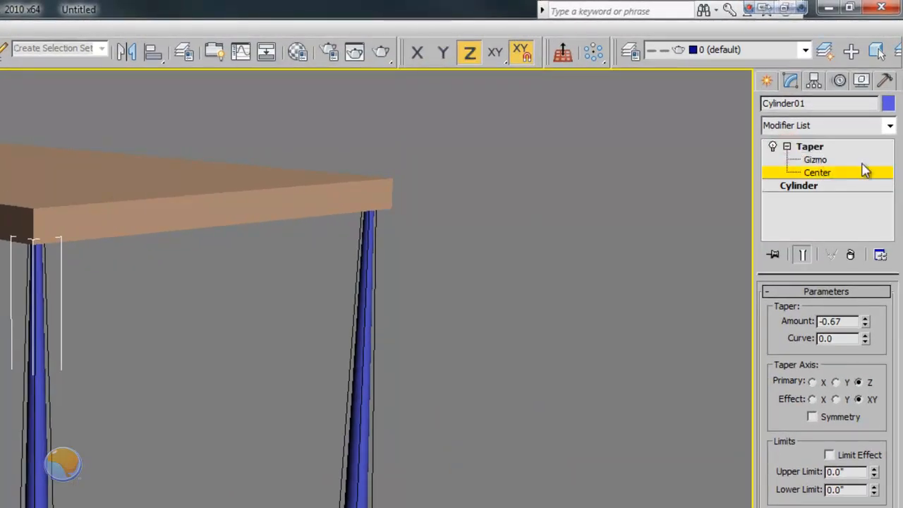
click(816, 160)
right_click(347, 425)
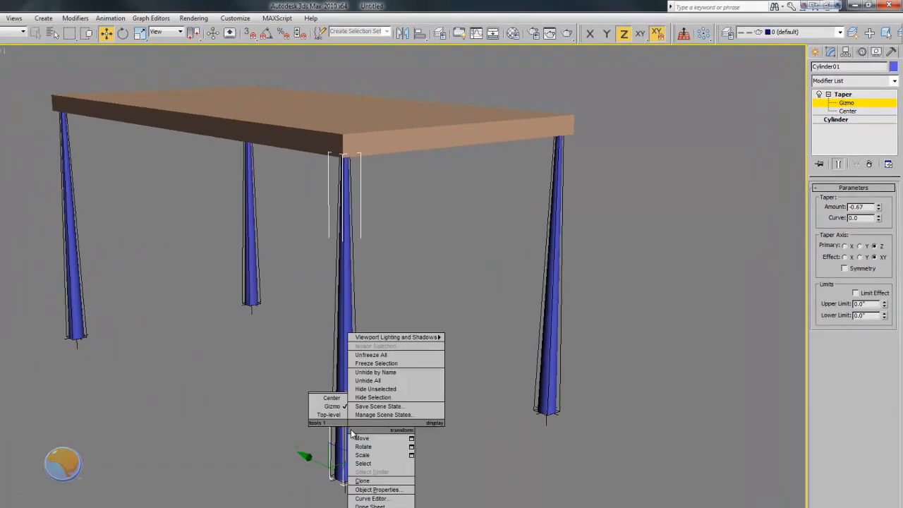
click(355, 447)
drag(323, 431, 192, 14)
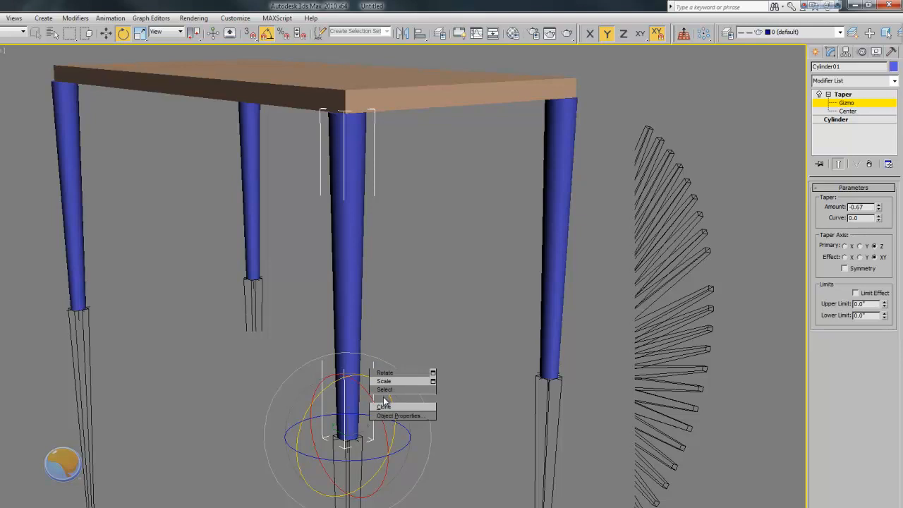
Move the Taper gizmo up along Z to the tops of the legs and leave the gizmo level.
click(396, 365)
drag(347, 388, 363, 65)
alt+middle_drag(366, 289, 377, 323)
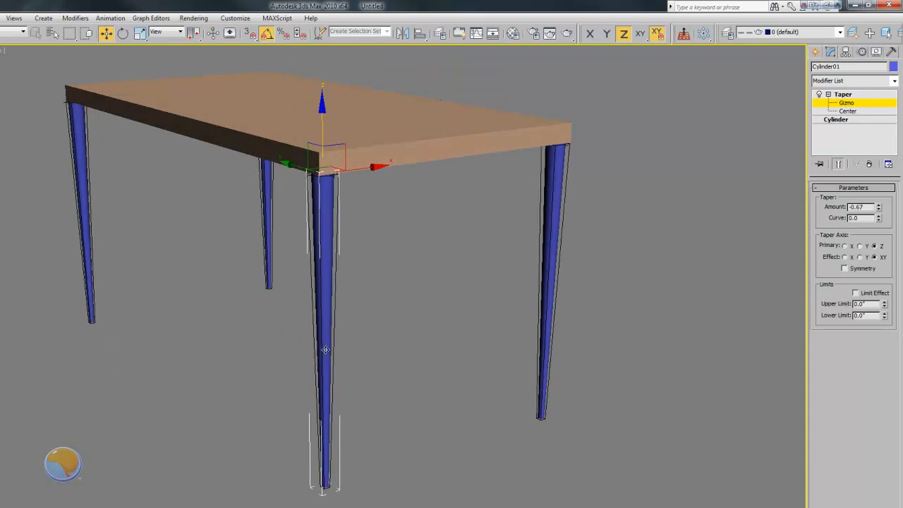
alt+middle_drag(345, 295, 373, 303)
click(863, 103)
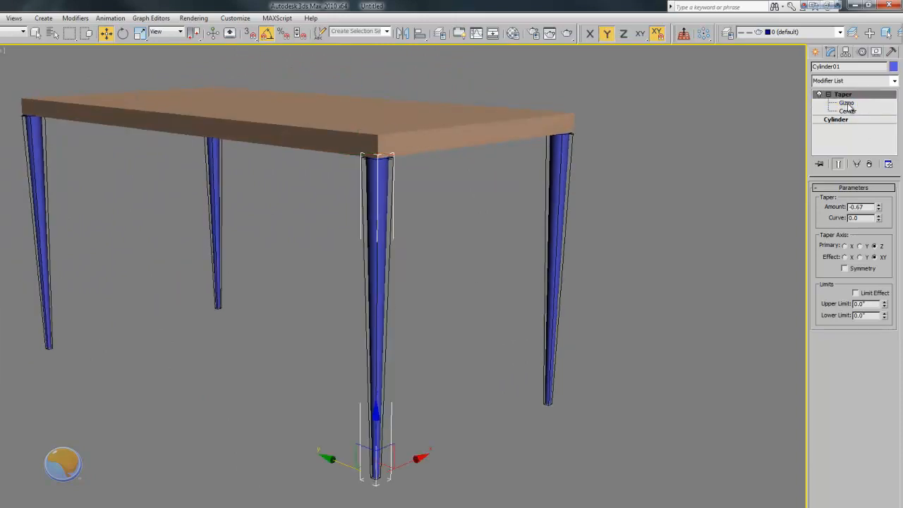
Try moving the Taper gizmo along X, and return to the modifier's top level.
click(847, 103)
drag(417, 155, 440, 168)
mouse_move(448, 238)
middle_down()
mouse_move(466, 247)
mouse_move(463, 240)
middle_up()
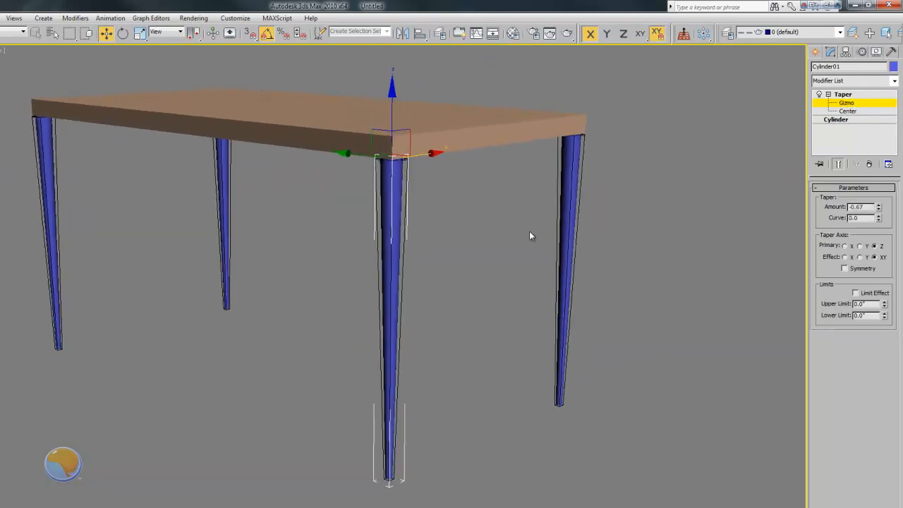
click(849, 111)
mouse_move(440, 302)
alt+middle_down()
mouse_move(397, 268)
mouse_move(370, 299)
mouse_move(334, 301)
mouse_move(431, 303)
alt+middle_up()
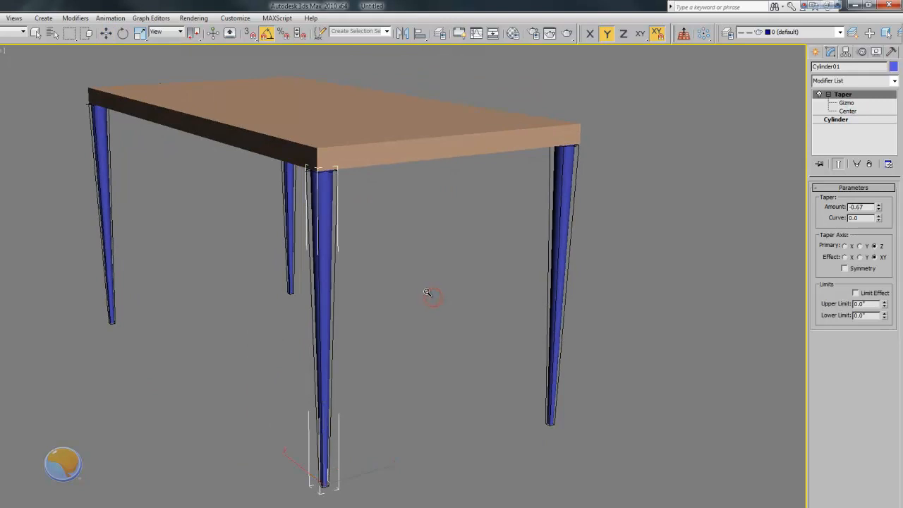
Group the four legs under the name "Tapered legs" and clear the selection.
scroll(425, 292, down, 3)
key(w)
click(422, 307)
key(f)
alt+middle_drag(454, 315, 367, 329)
drag(532, 264, 19, 341)
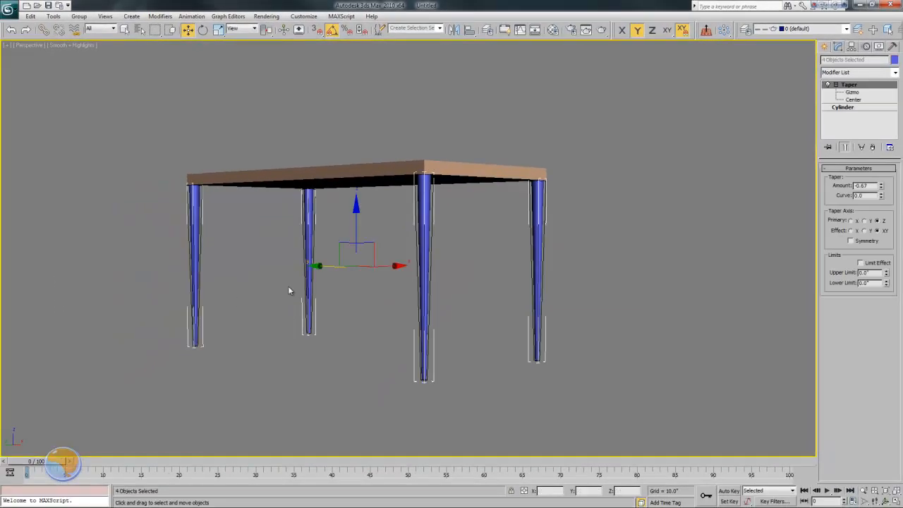
alt+middle_drag(283, 272, 288, 225)
click(77, 17)
click(88, 29)
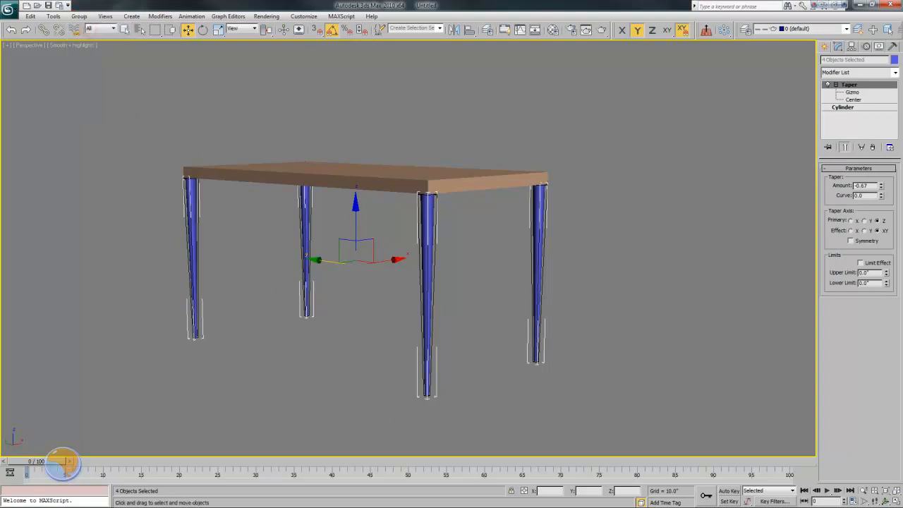
drag(245, 126, 293, 82)
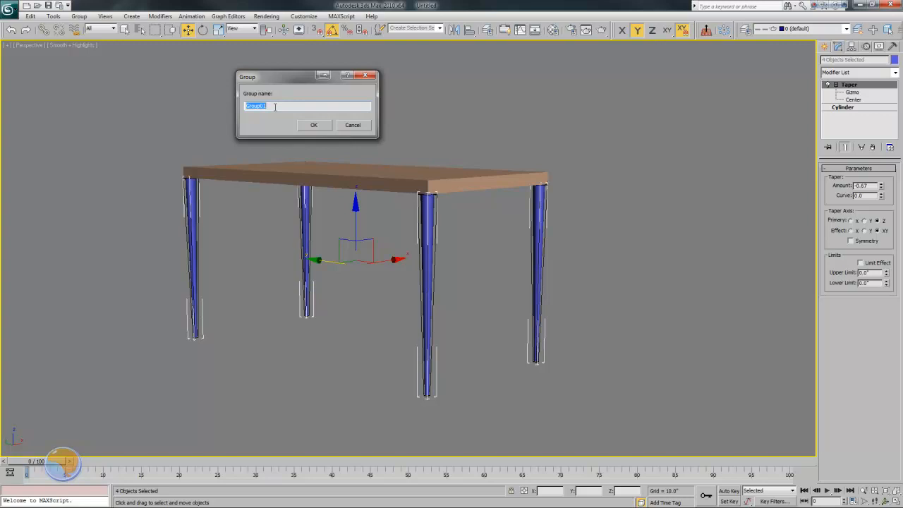
text(Tapered legs)
click(310, 127)
click(358, 300)
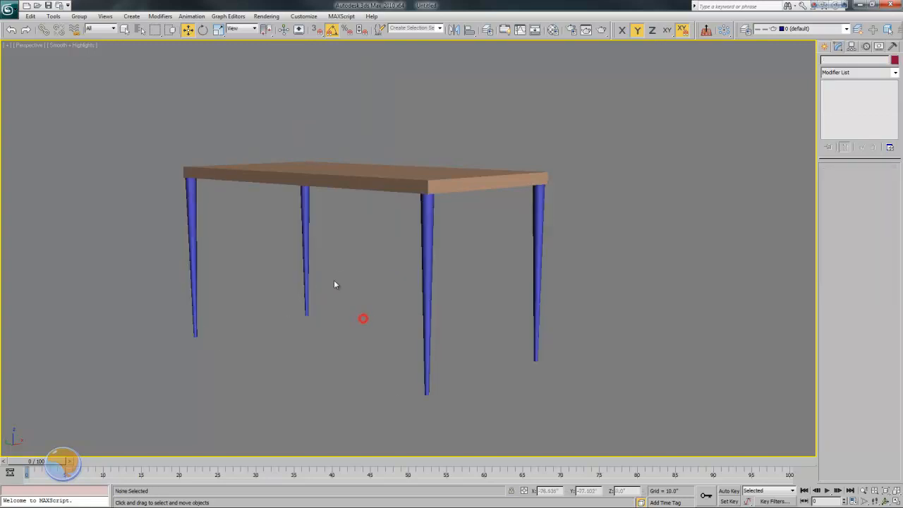
Hide the Tapered legs group and select the table top.
click(307, 263)
drag(363, 268, 386, 262)
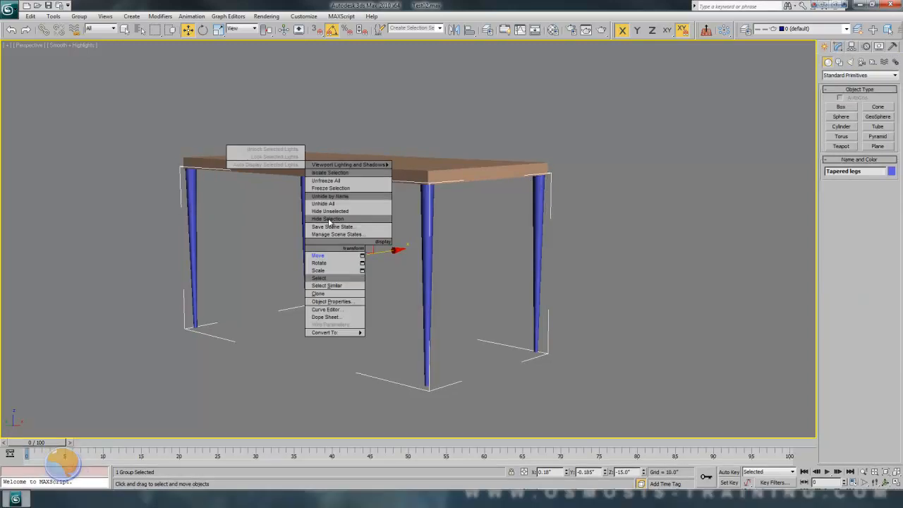
click(330, 220)
click(398, 176)
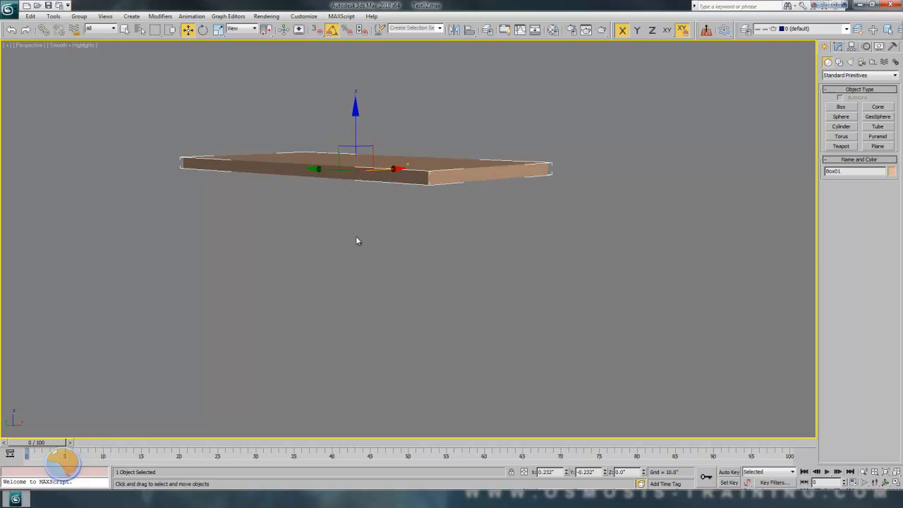
alt+middle_drag(357, 225, 353, 278)
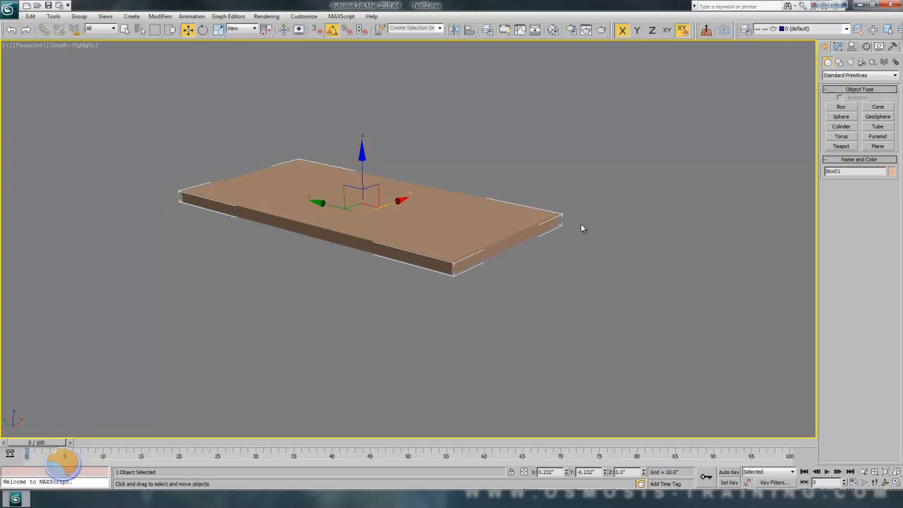
Start a snapped line in the Front view: about 2.6" along the table top's underside to its right corner, then down to a curved vertex.
key(alt+w)
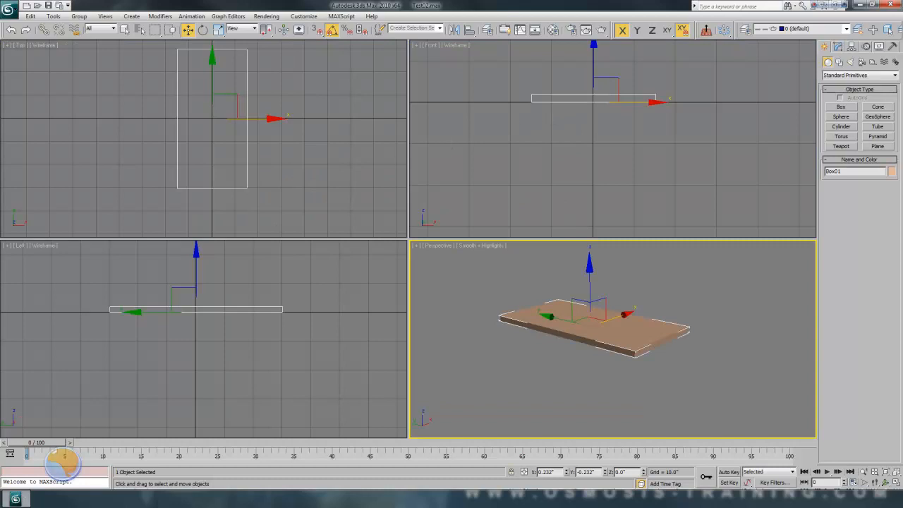
middle_drag(592, 140, 637, 140)
scroll(587, 175, up, 3)
key(alt+w)
middle_drag(486, 249, 513, 175)
scroll(522, 187, down, 2)
scroll(522, 186, up, 1)
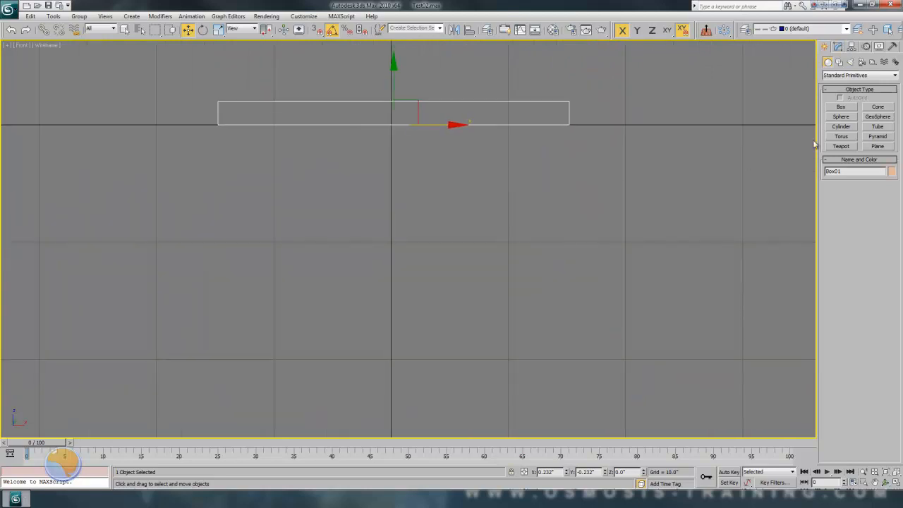
click(841, 62)
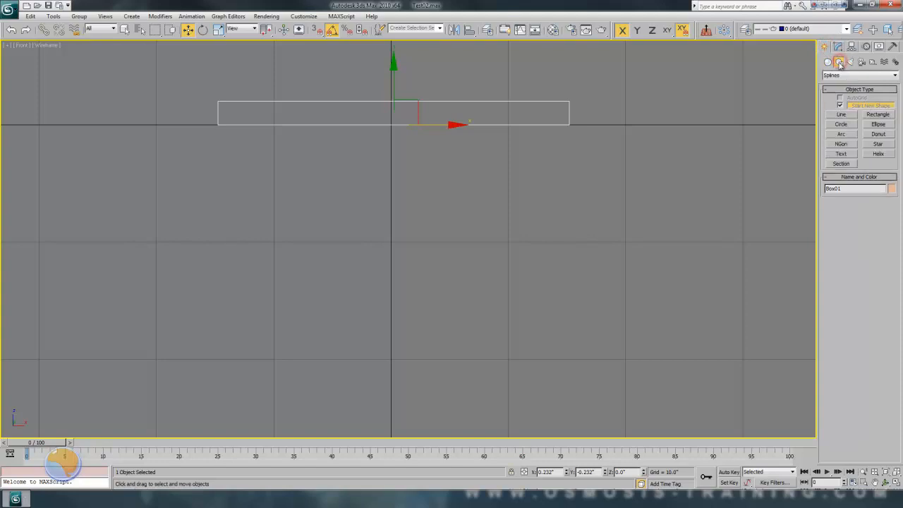
click(841, 115)
key(alt+w)
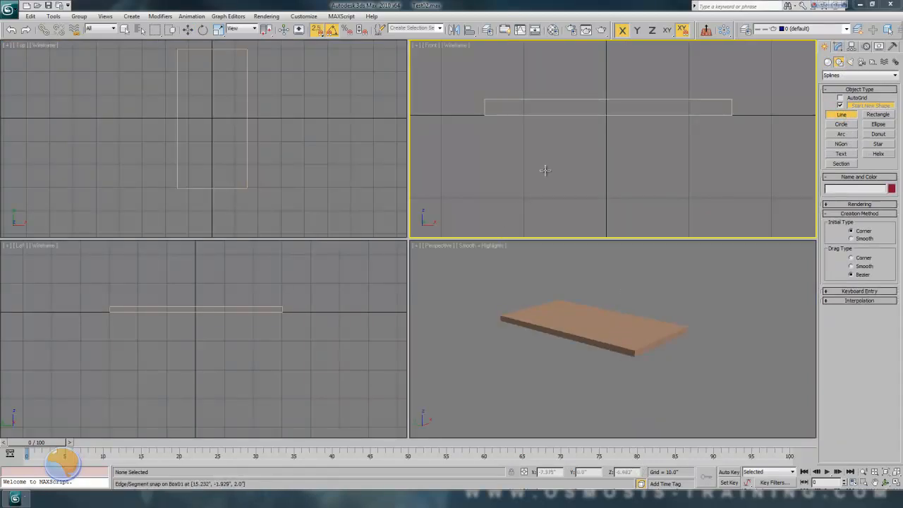
middle_drag(617, 159, 606, 161)
middle_drag(722, 136, 722, 153)
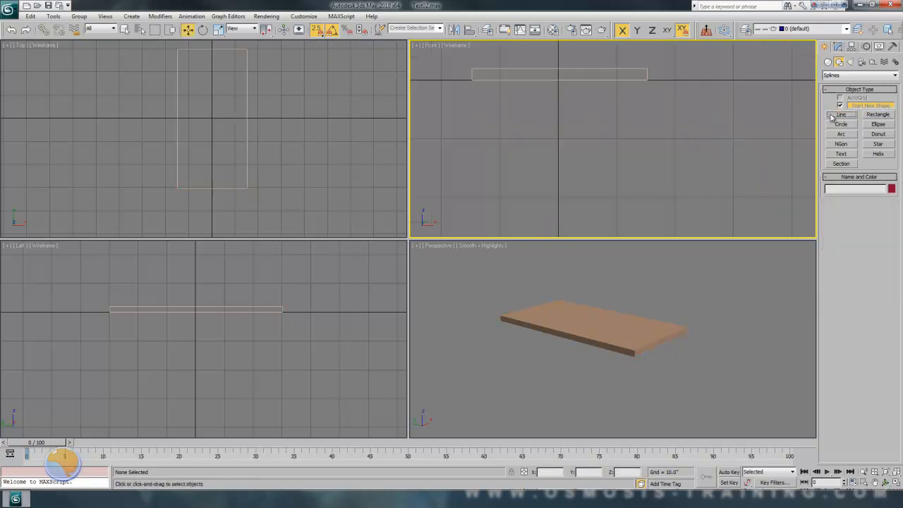
click(840, 115)
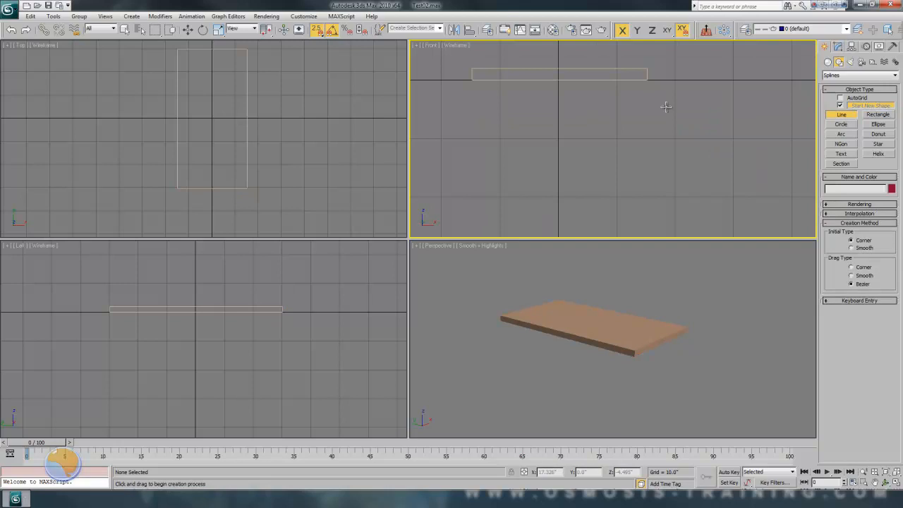
click(631, 80)
click(647, 79)
click(649, 111)
click(638, 151)
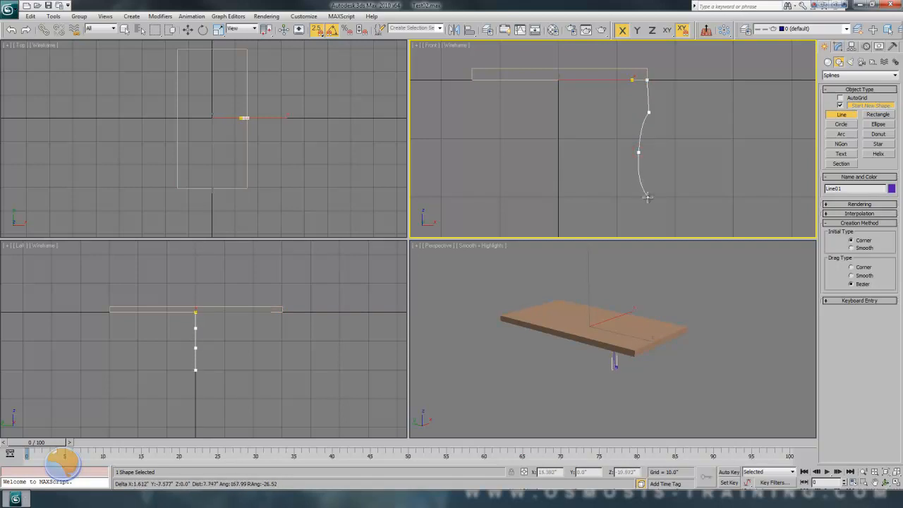
Continue the line down to a foot about 32" below the table top and finish it with a short horizontal segment inward.
click(648, 206)
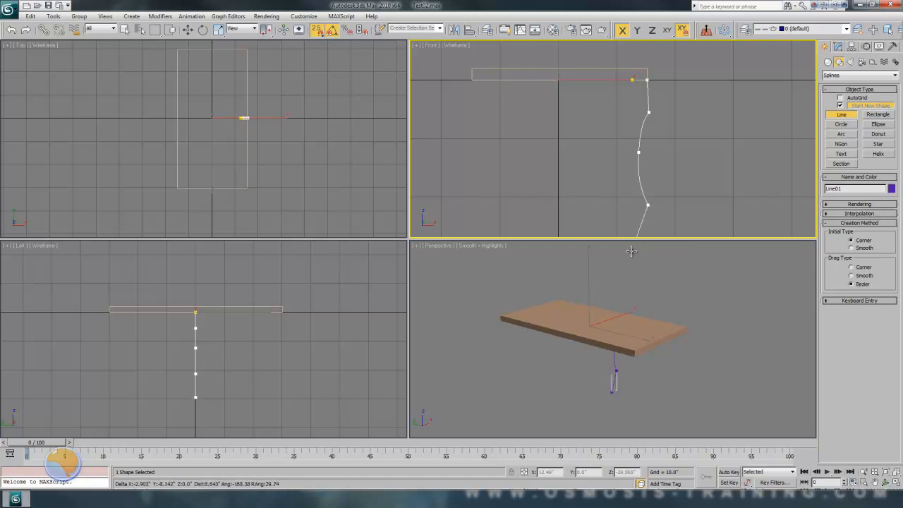
key(i)
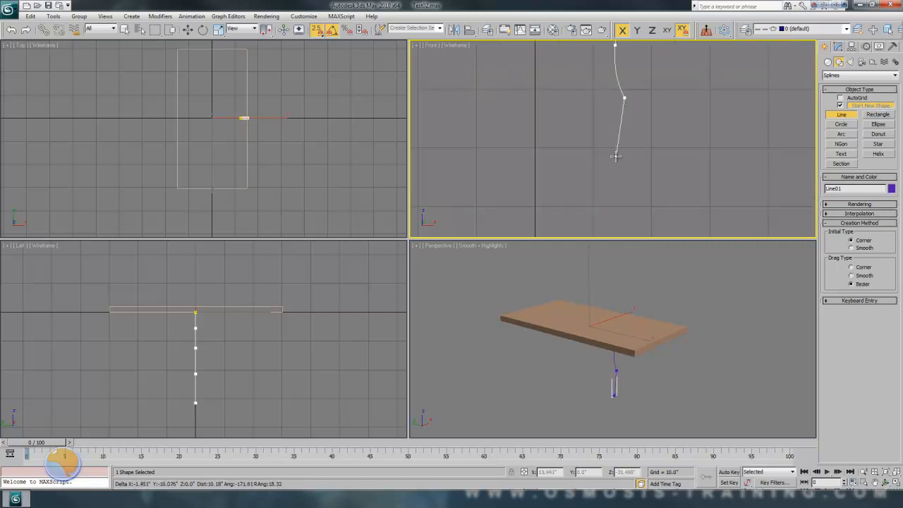
click(616, 155)
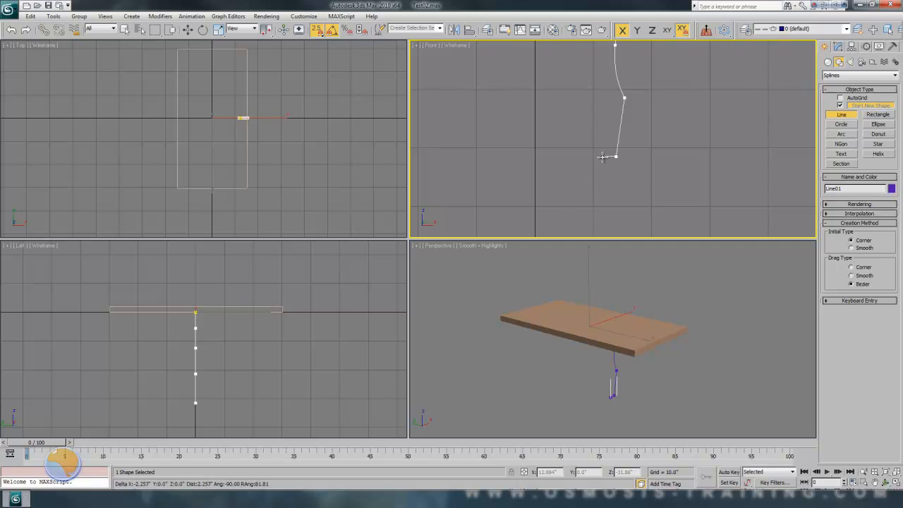
right_click(631, 161)
middle_drag(636, 70, 633, 160)
scroll(633, 160, down, 2)
key(w)
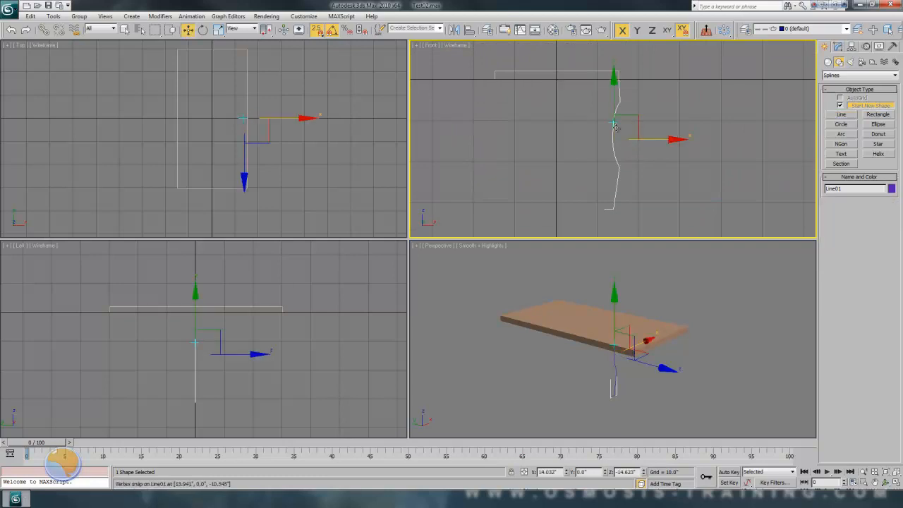
At vertex level, move the leg profile's curved middle vertex outward and slightly down, and shorten its Bezier handles.
click(839, 47)
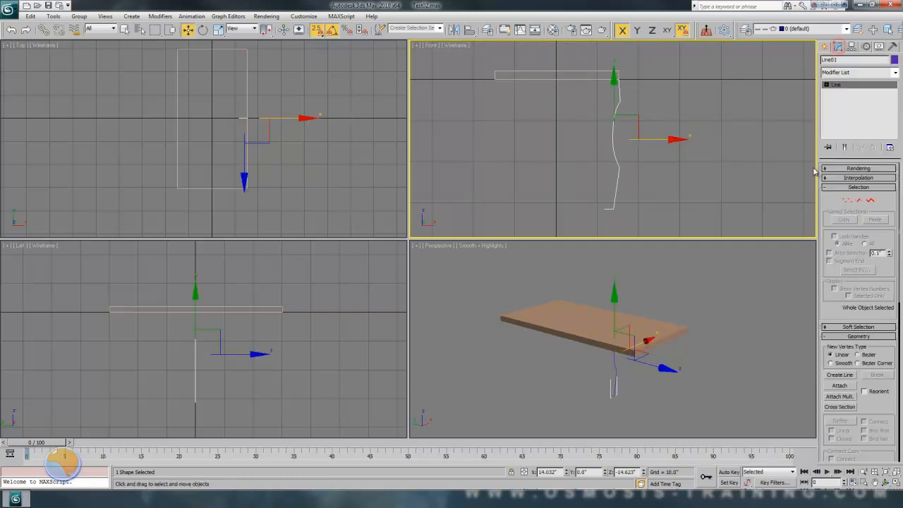
click(848, 201)
middle_drag(645, 152, 611, 131)
key(alt+w)
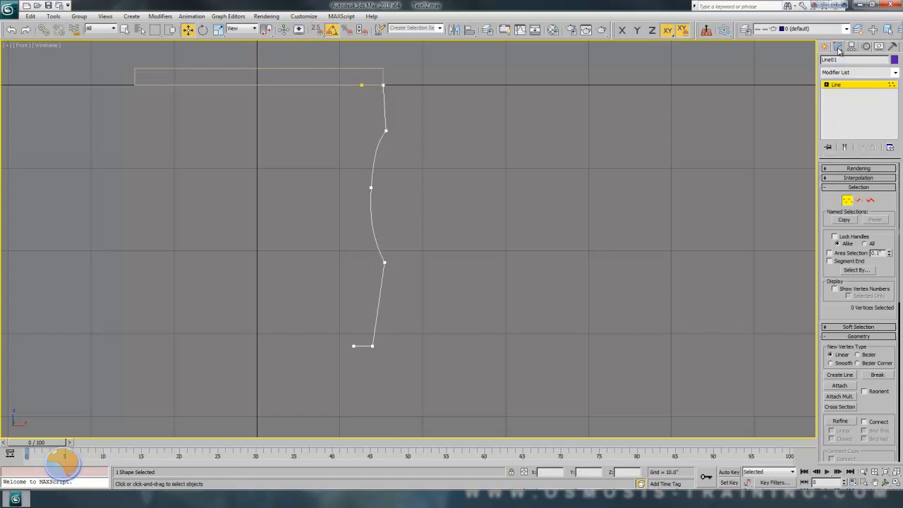
click(827, 84)
click(846, 85)
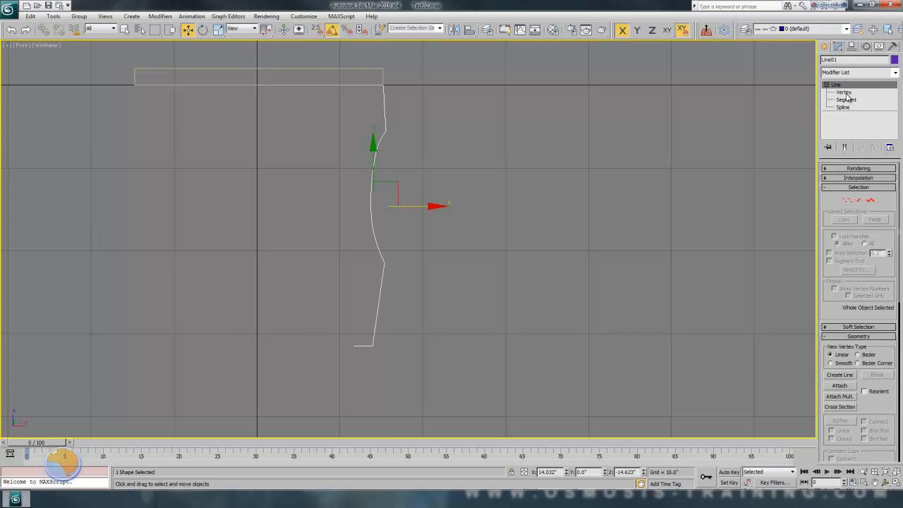
click(845, 93)
click(371, 188)
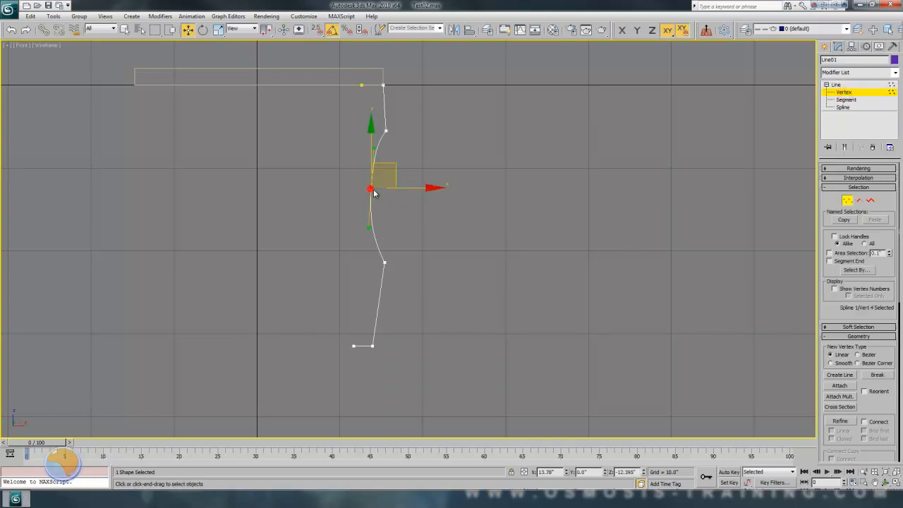
drag(408, 189, 415, 190)
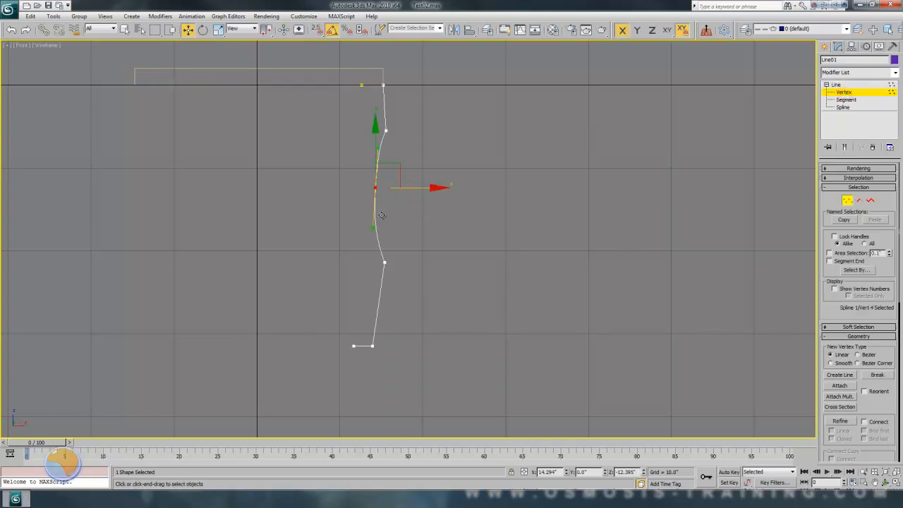
drag(372, 226, 374, 211)
click(401, 165)
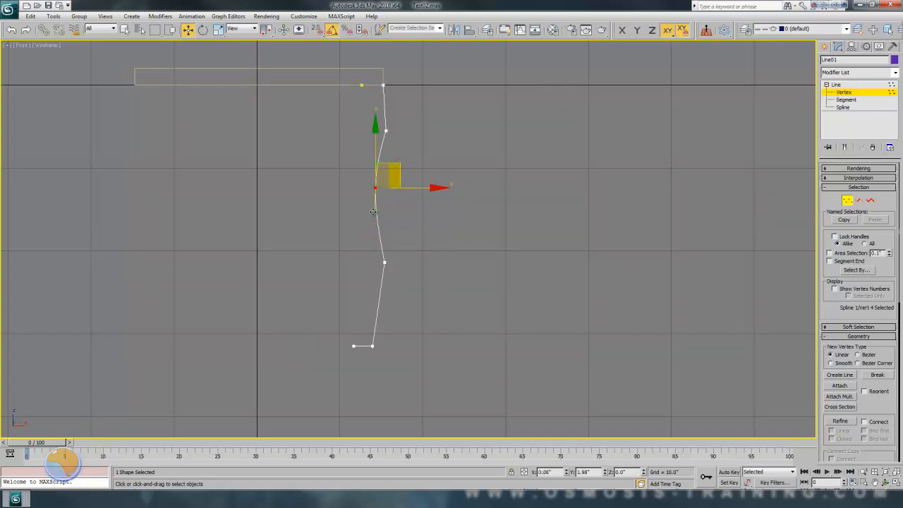
mouse_move(404, 169)
mouse_down()
mouse_move(419, 162)
mouse_move(408, 170)
mouse_up()
Lower the profile's lower bulge vertex to just above the foot, and align the foot's end vertex with the line's first vertex.
click(385, 264)
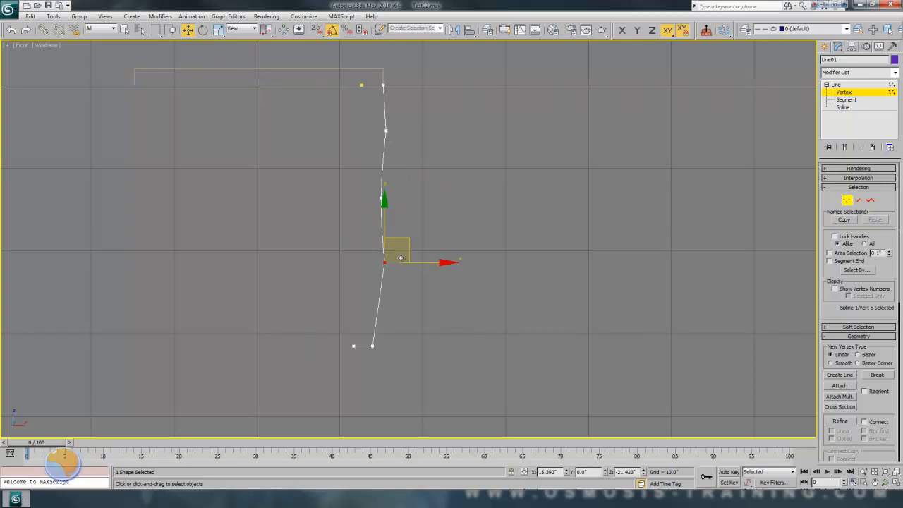
drag(409, 240, 400, 305)
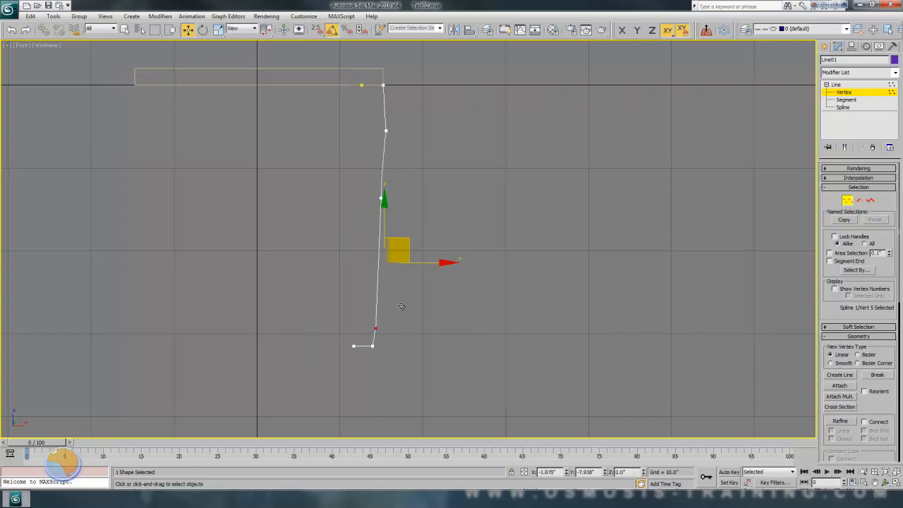
click(353, 346)
drag(400, 345, 406, 346)
click(383, 84)
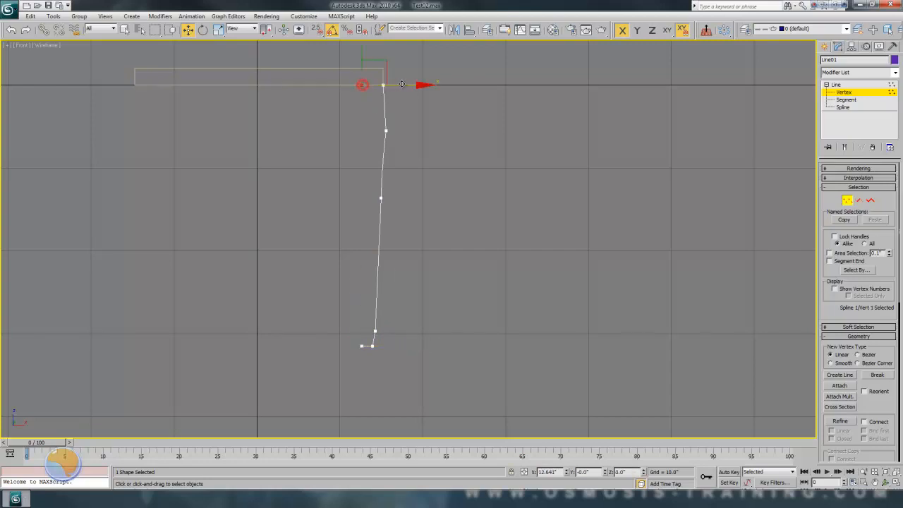
Move the profile's curved middle vertex further down and slightly inward.
click(386, 130)
click(381, 198)
drag(381, 198, 397, 216)
Nudge the upper bulge vertex below the table top outward and convert it to a Bezier vertex.
click(386, 131)
middle_drag(398, 141, 385, 216)
scroll(385, 215, up, 3)
mouse_move(372, 153)
mouse_down()
mouse_move(418, 150)
mouse_move(378, 144)
mouse_move(375, 156)
mouse_up()
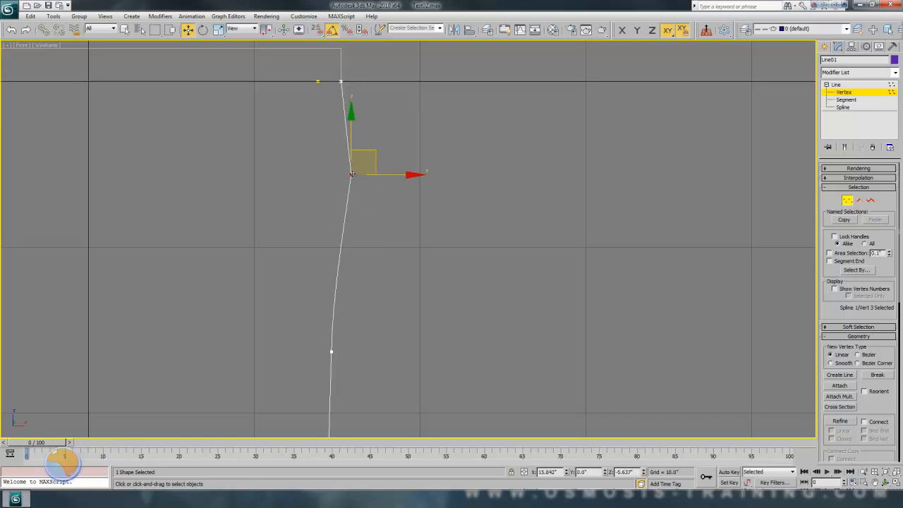
right_click(348, 183)
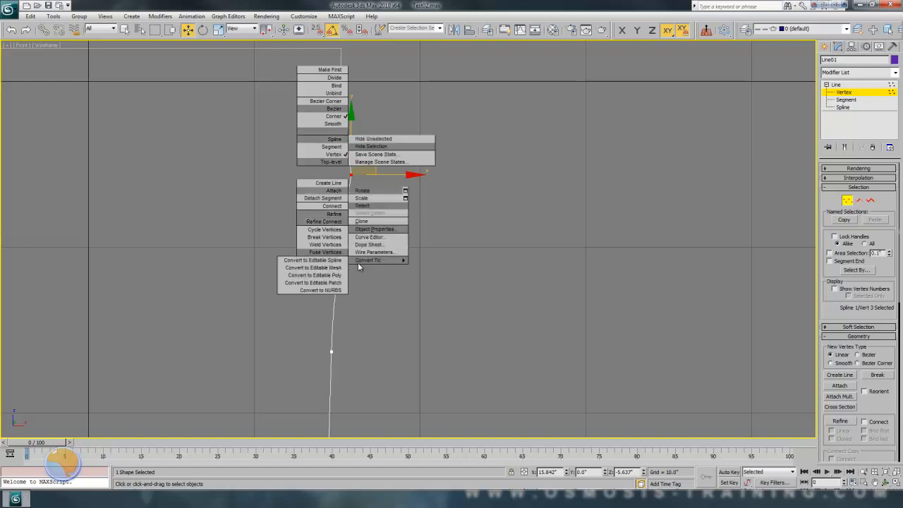
click(336, 111)
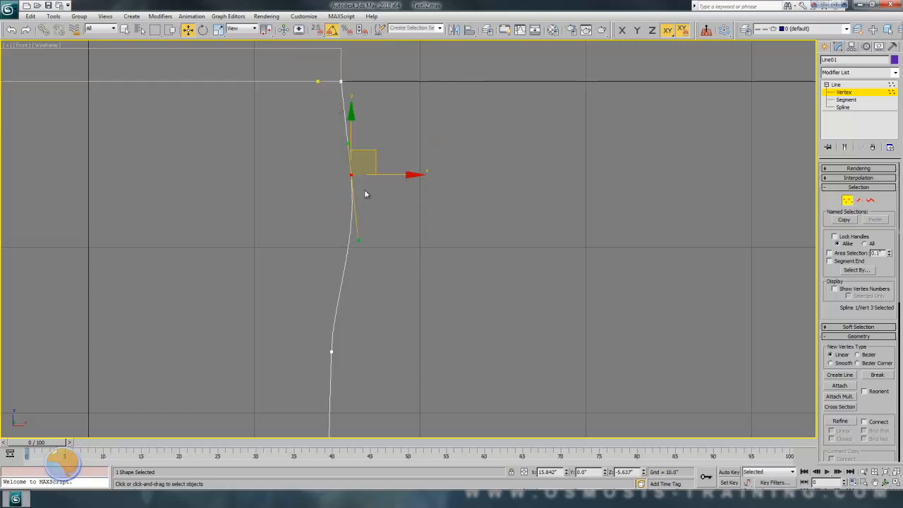
Straighten the upper bulge vertex's Bezier handles, move it slightly inward and down to soften the bulge, and leave vertex editing.
mouse_move(357, 241)
mouse_down()
mouse_move(349, 222)
mouse_move(350, 254)
mouse_up()
mouse_move(378, 150)
mouse_down()
mouse_move(386, 162)
mouse_move(374, 165)
mouse_up()
drag(352, 262, 346, 249)
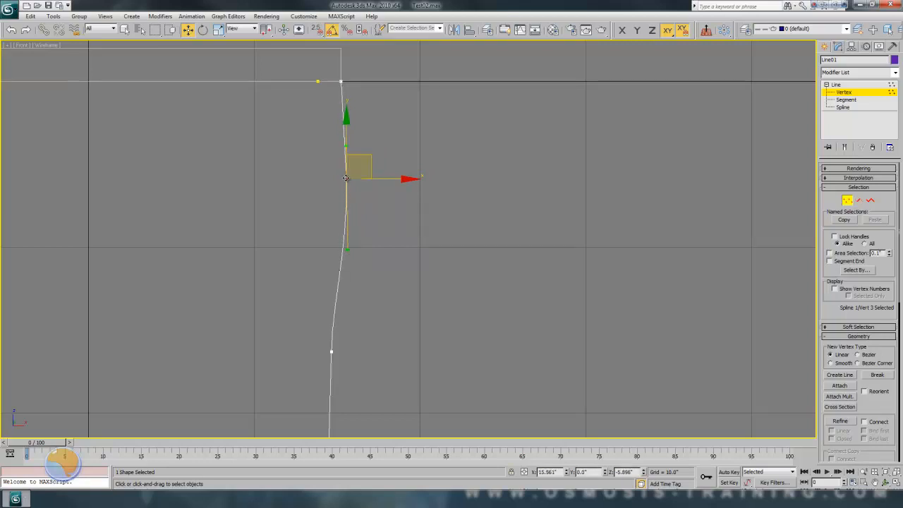
drag(372, 154, 371, 159)
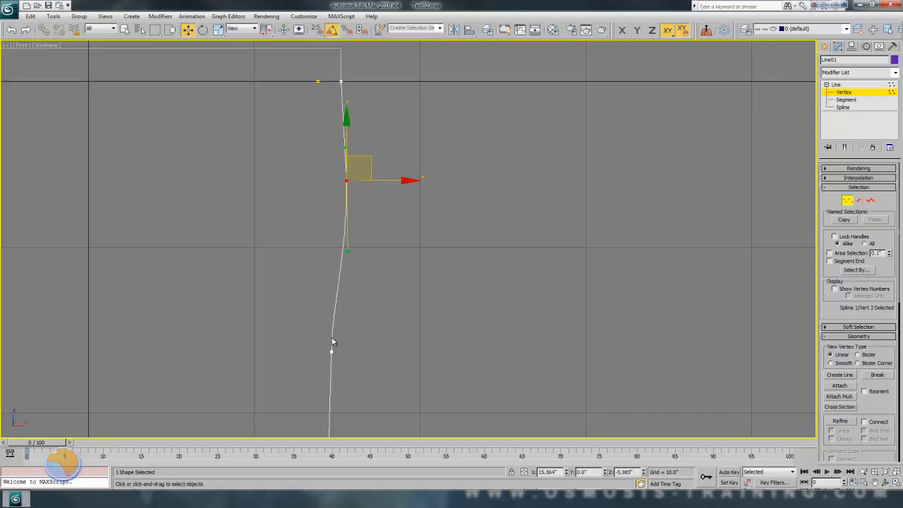
click(848, 202)
Apply a Lathe modifier to the leg profile line.
scroll(446, 298, down, 3)
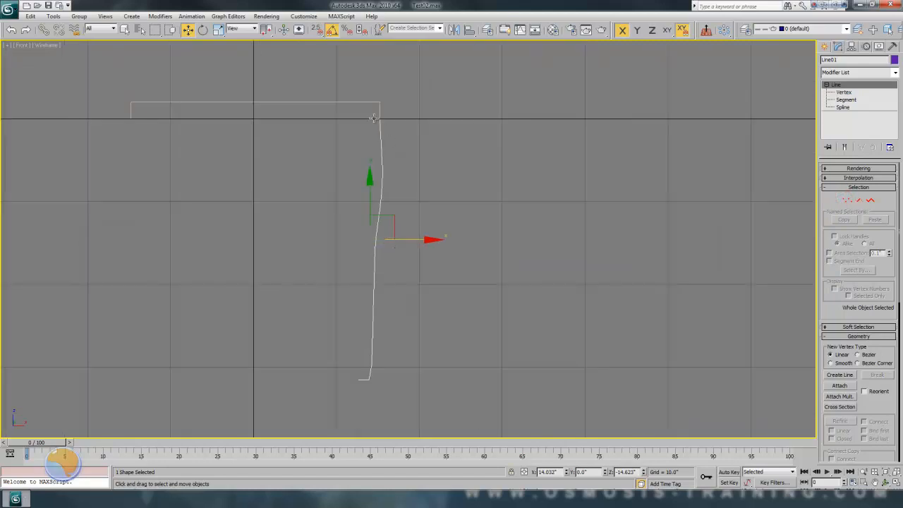
click(896, 73)
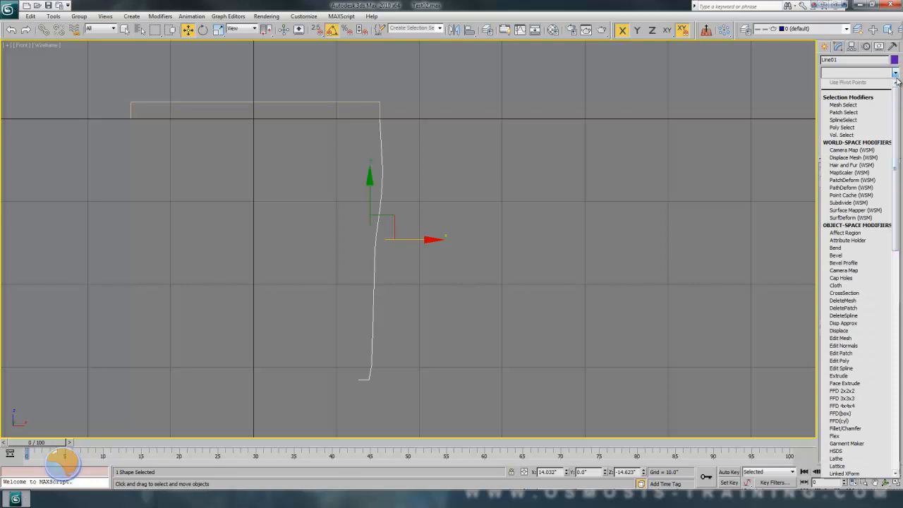
drag(897, 106, 902, 196)
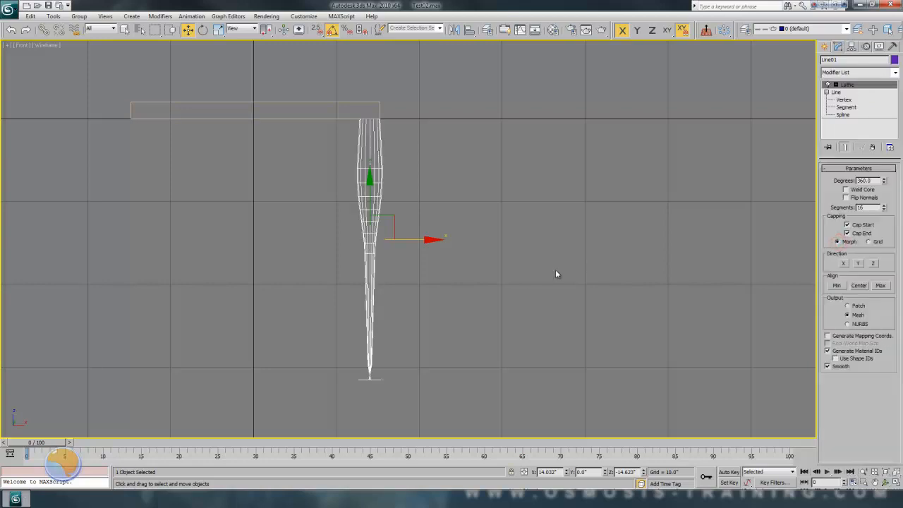
Examine the lathed leg's shape and foot from several angles in the Perspective view, and return to the enlarged Front view.
key(alt+w)
right_click(572, 358)
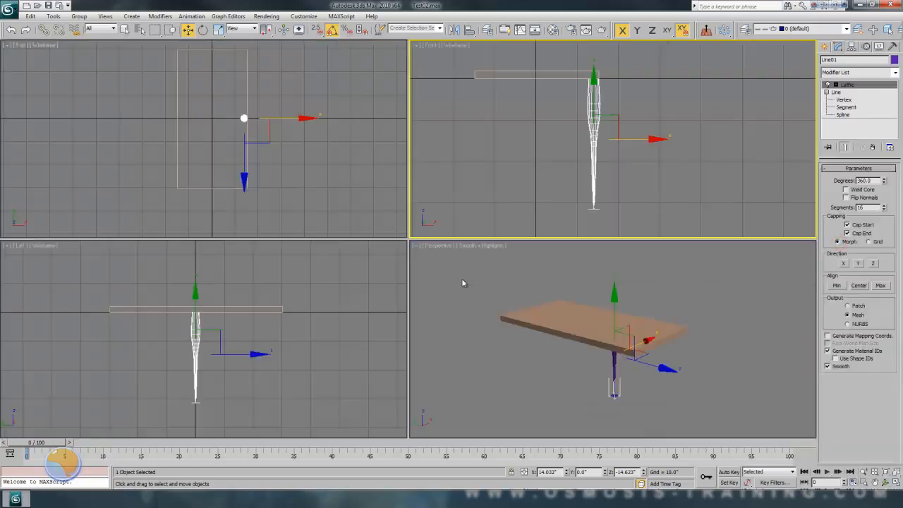
key(alt+w)
key(z)
alt+middle_drag(515, 328, 398, 310)
key(alt+z)
drag(395, 256, 396, 278)
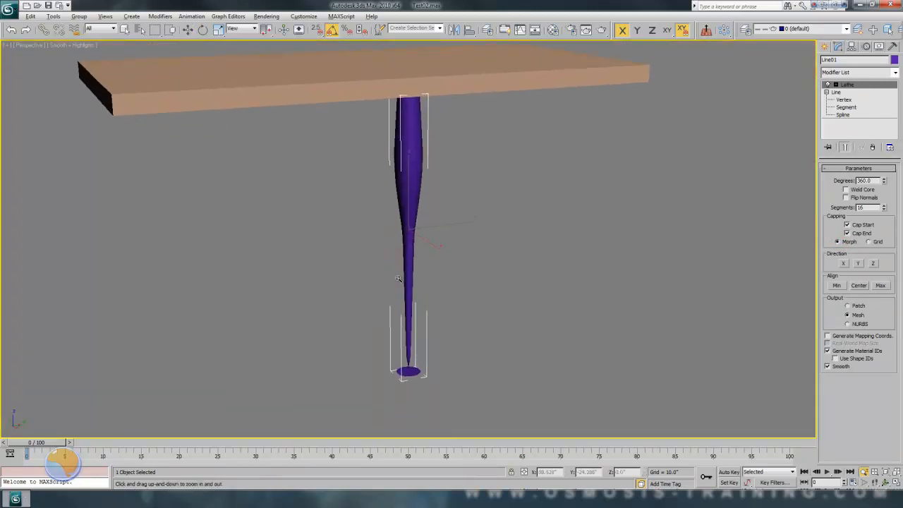
alt+middle_drag(396, 279, 415, 268)
key(w)
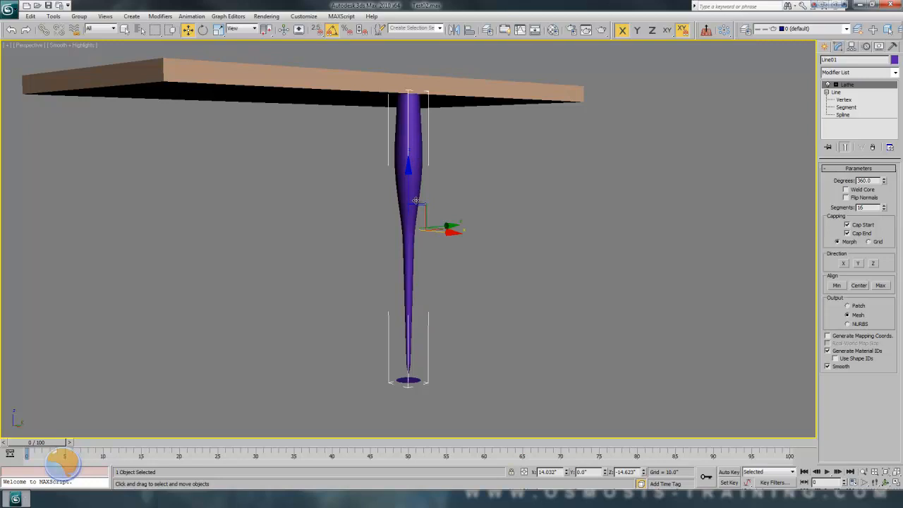
key(alt+w)
right_click(455, 197)
key(alt+w)
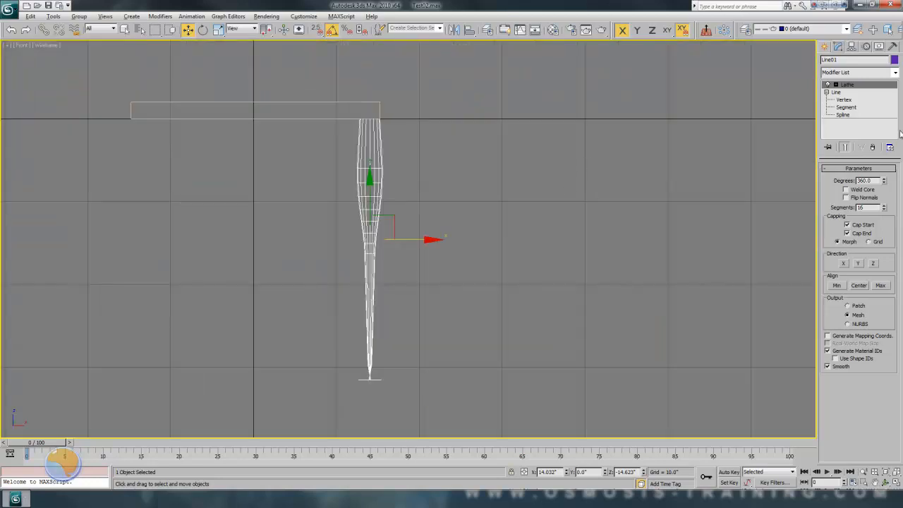
Switch the Lathe modifier off to view the bare profile line in all viewports, and switch it back on.
click(828, 85)
click(406, 257)
click(373, 309)
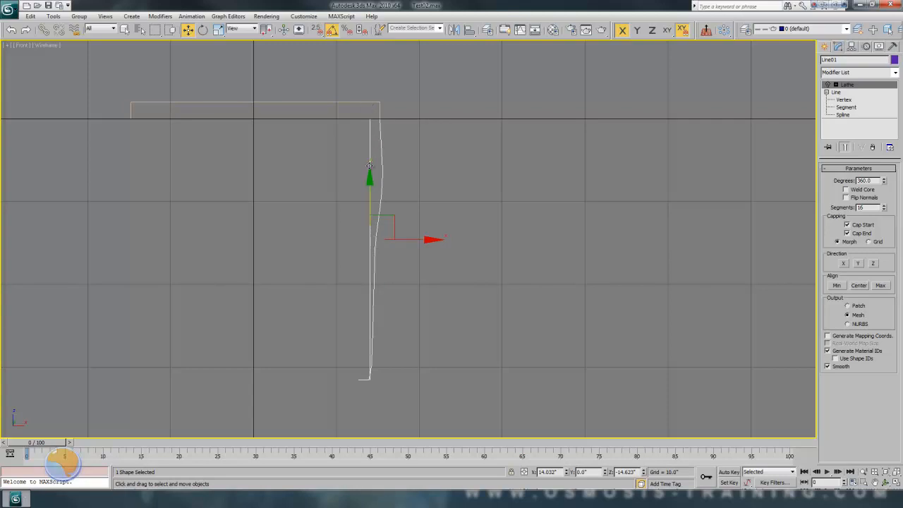
key(alt+w)
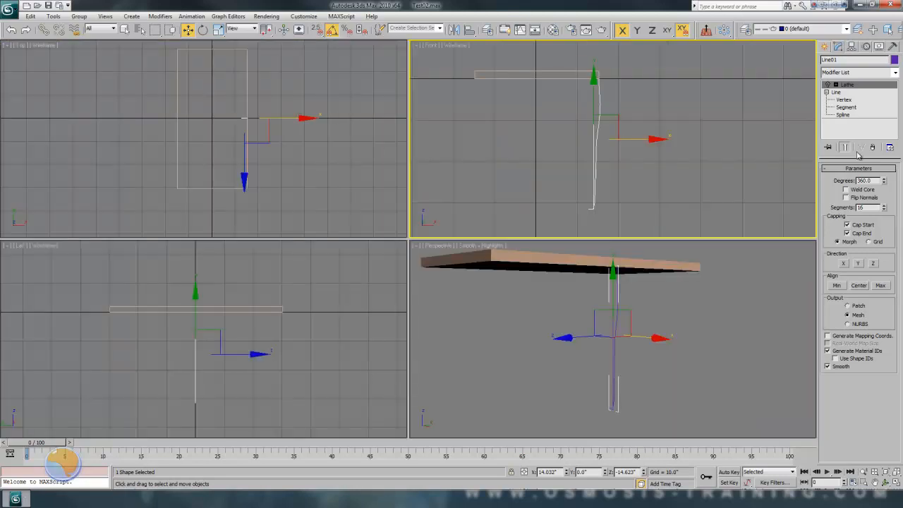
click(836, 85)
Try the Lathe's Min and Max alignments in the enlarged Perspective view, and set the alignment to Center.
right_click(566, 364)
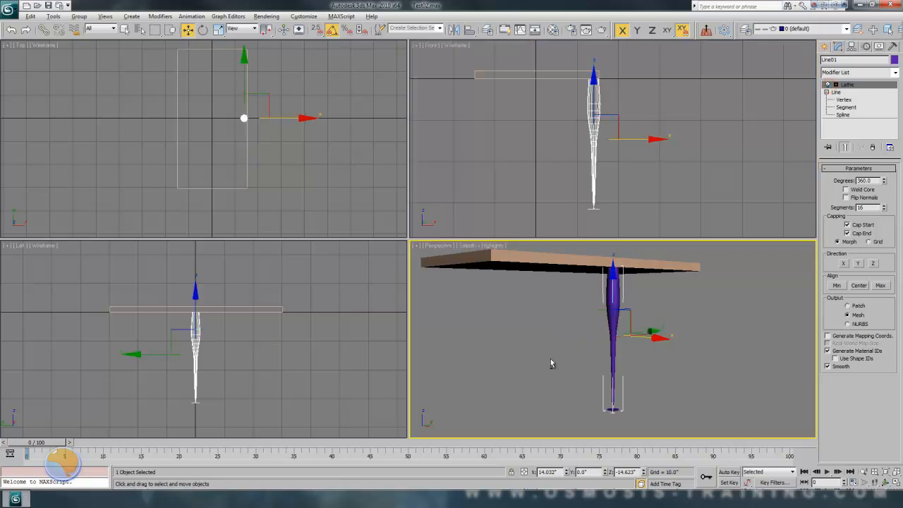
key(alt+w)
alt+middle_drag(456, 322, 468, 338)
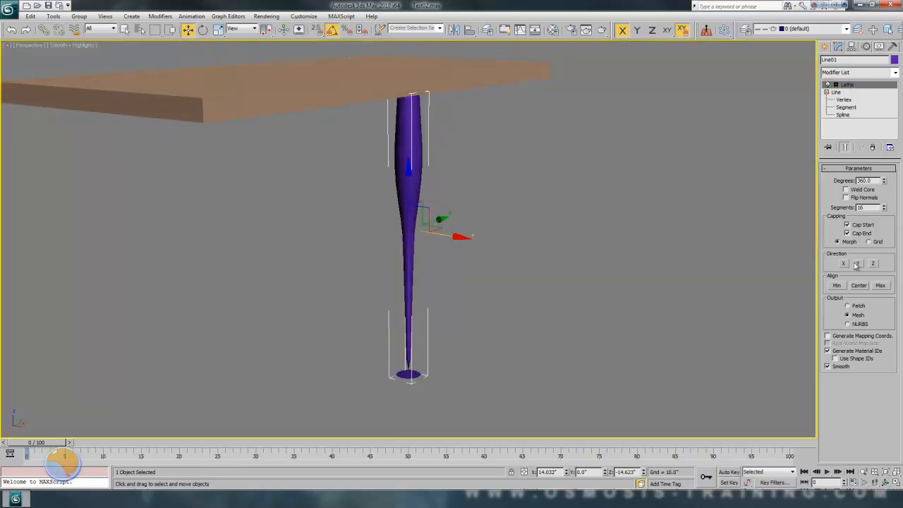
click(837, 285)
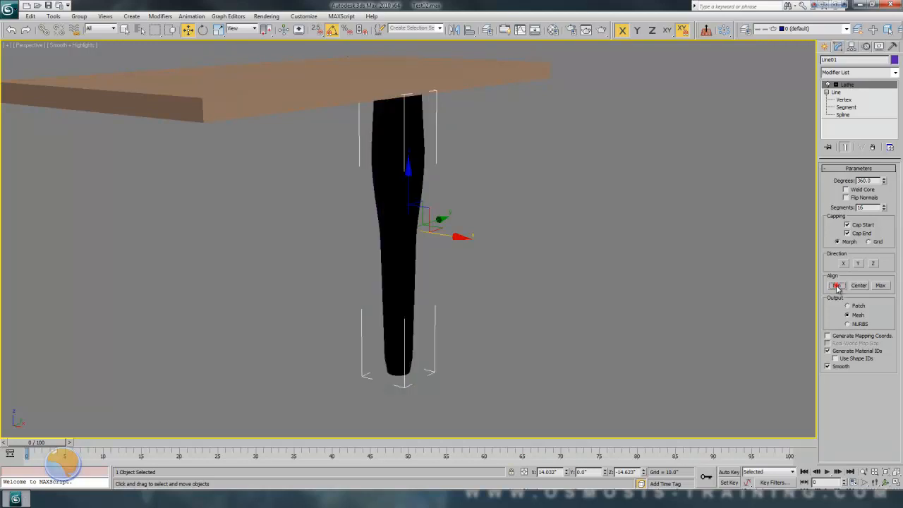
click(881, 285)
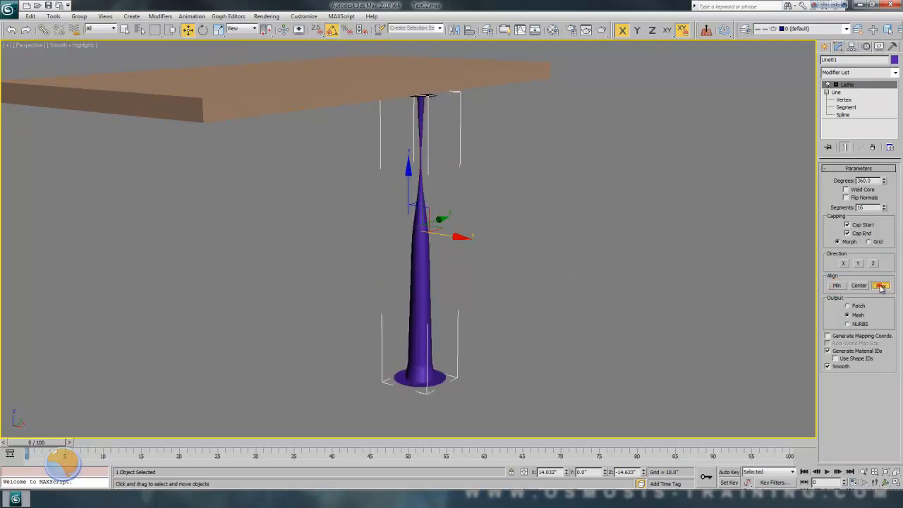
click(838, 286)
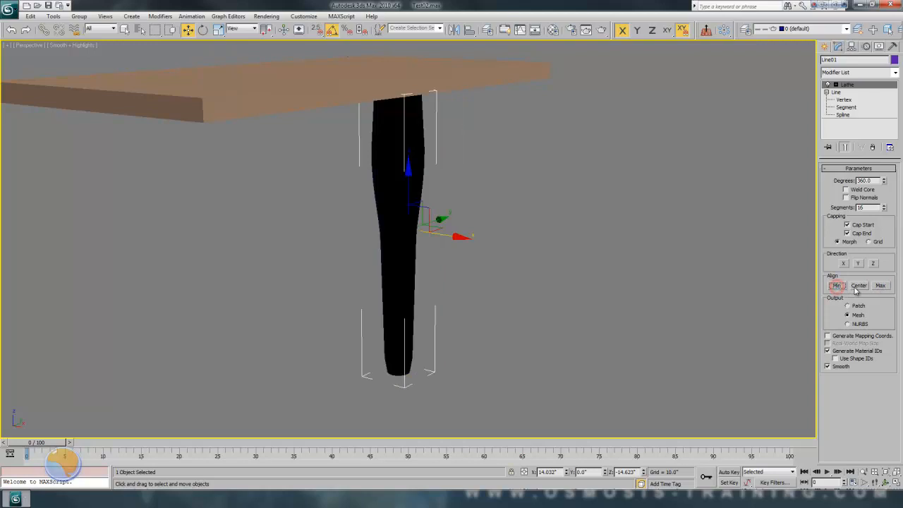
mouse_move(516, 257)
alt+middle_down()
mouse_move(471, 220)
mouse_move(514, 245)
alt+middle_up()
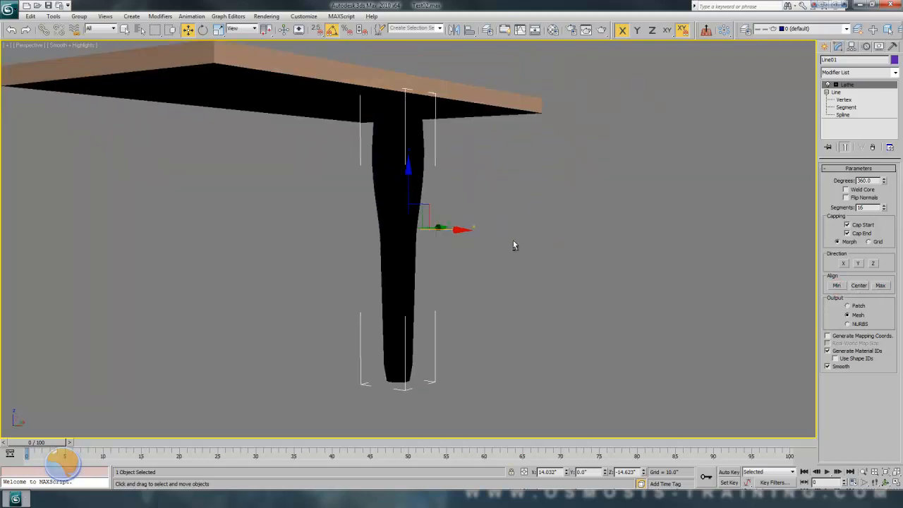
click(858, 286)
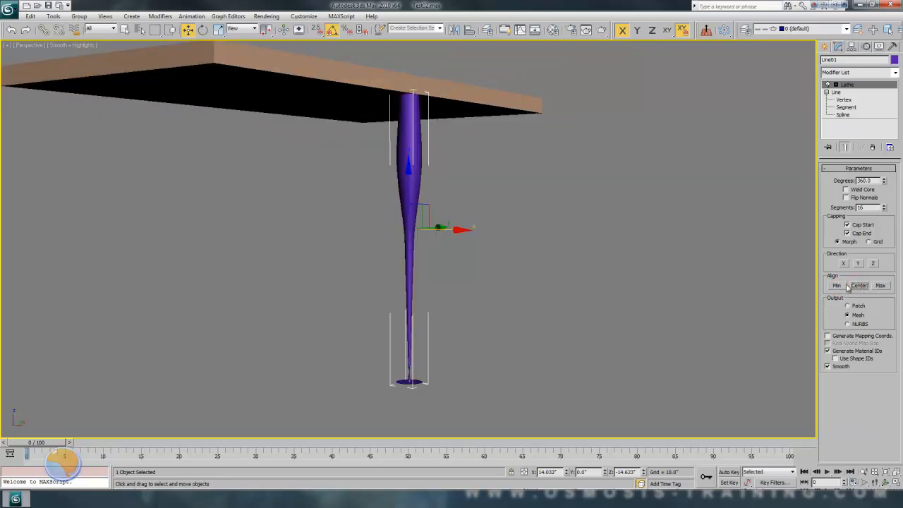
Move the Lathe modifier's axis inward along X, away from the profile line, to thicken the leg.
click(837, 86)
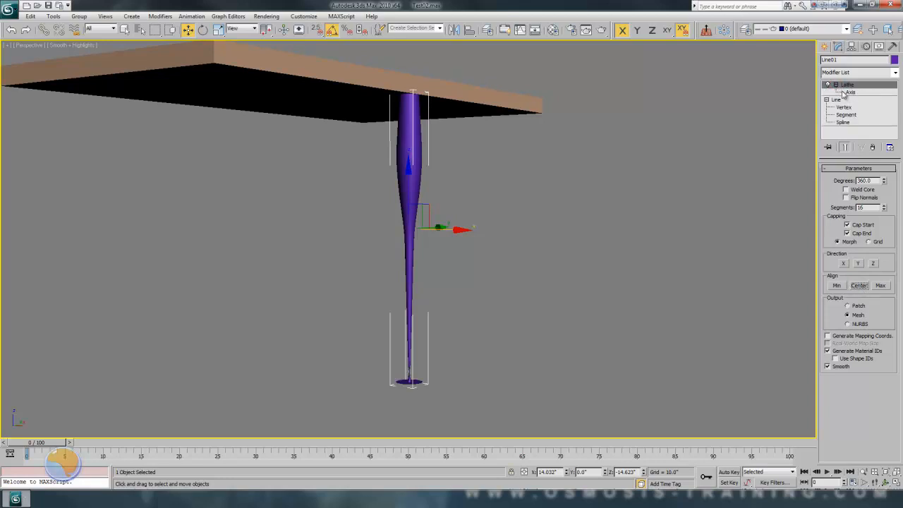
click(851, 92)
alt+middle_drag(413, 313, 426, 332)
drag(460, 239, 450, 240)
alt+middle_drag(438, 284, 393, 312)
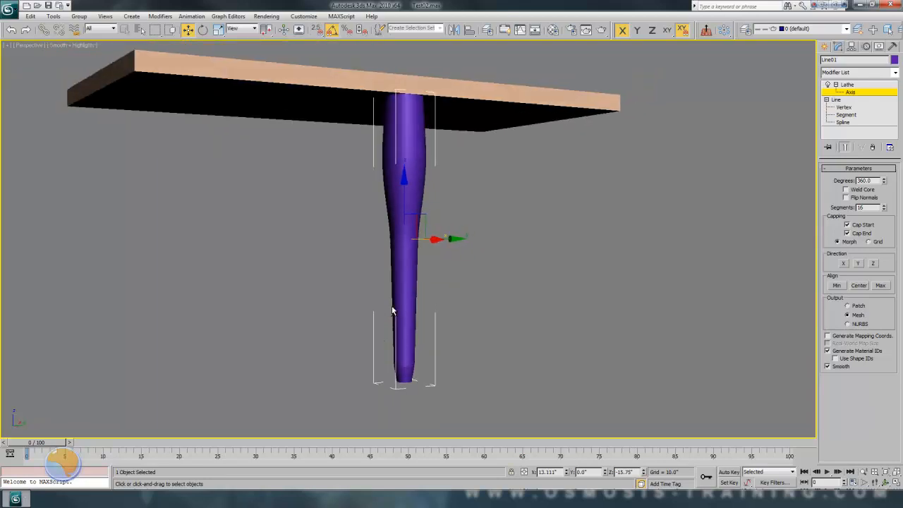
Open the profile line's vertices for editing in the enlarged Front view with the lathed end result shown.
click(844, 107)
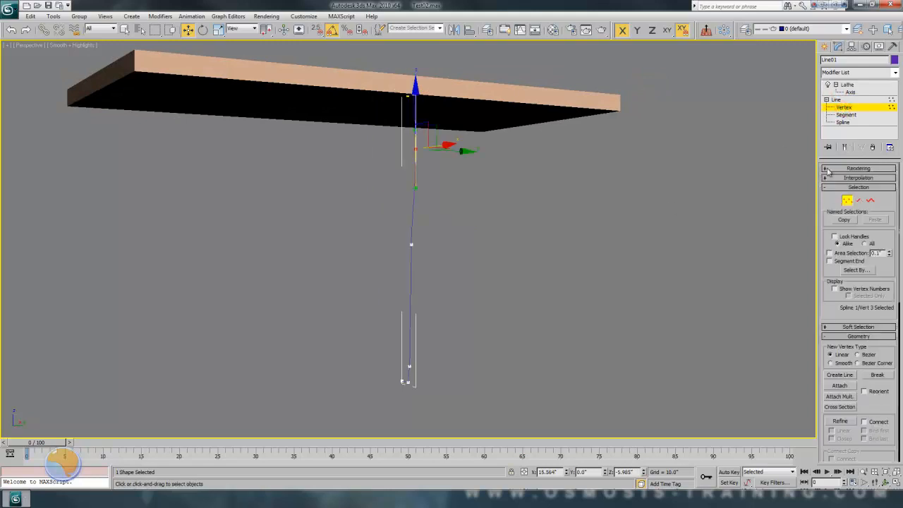
alt+middle_drag(443, 297, 482, 294)
key(alt+w)
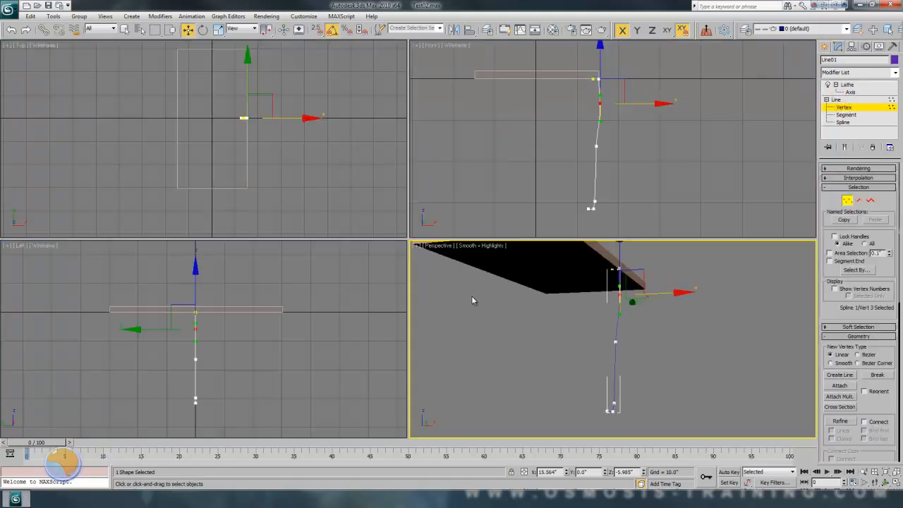
right_click(541, 206)
key(alt+w)
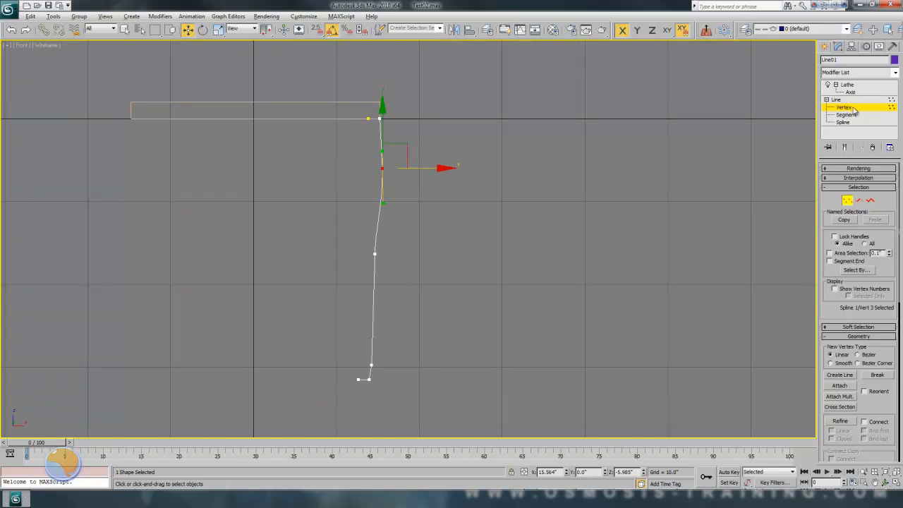
click(844, 148)
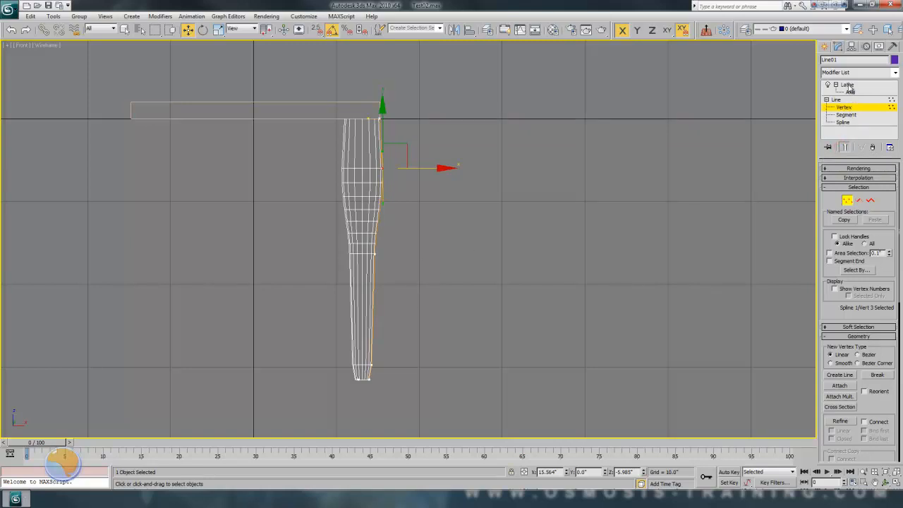
Adjust the upper bulge vertex's lower Bezier handle and move the vertex inward and up to narrow the leg below the table top.
mouse_move(377, 222)
middle_down()
mouse_move(383, 246)
mouse_move(383, 206)
middle_up()
scroll(377, 224, up, 2)
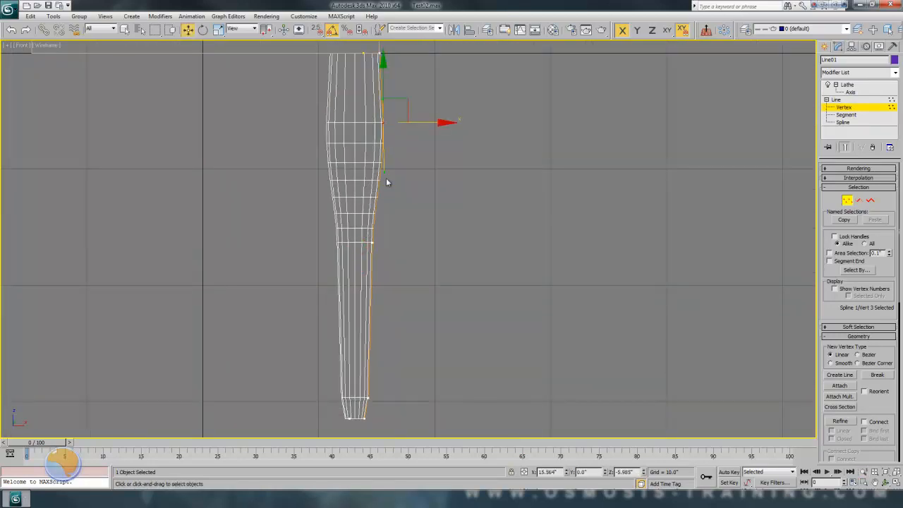
mouse_move(384, 172)
mouse_down()
mouse_move(382, 162)
mouse_move(386, 176)
mouse_up()
key(F8)
drag(407, 103, 394, 91)
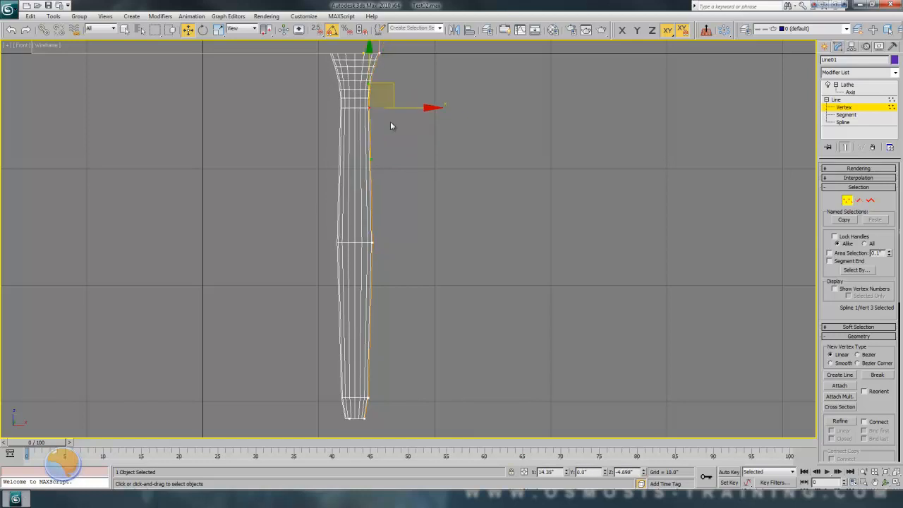
Move the middle profile vertex down near the foot, lower the upper vertex slightly, adjust its Bezier handle, and leave vertex editing.
click(373, 245)
drag(397, 221, 386, 334)
click(369, 107)
drag(392, 90, 392, 106)
drag(373, 164, 376, 172)
click(860, 110)
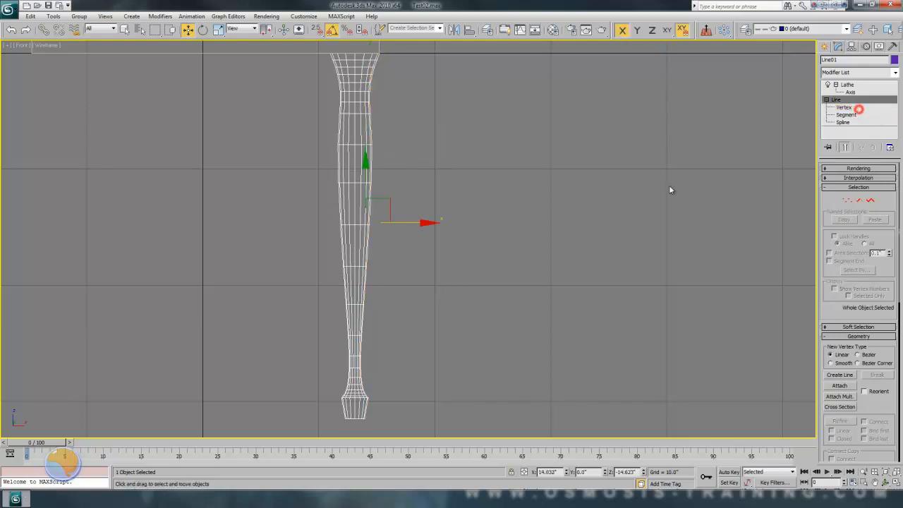
Move the lathed leg along the table's length to a corner at about Y -28.1" in the enlarged Perspective view.
key(alt+w)
right_click(526, 301)
key(alt+w)
alt+middle_drag(519, 292, 495, 271)
drag(446, 223, 193, 275)
Clone the corner leg as one instance across the table's width to the opposite corner, at about X -11.6".
alt+middle_drag(141, 288, 226, 298)
ctrl+alt+middle_drag(264, 261, 269, 295)
shift+drag(468, 276, 314, 288)
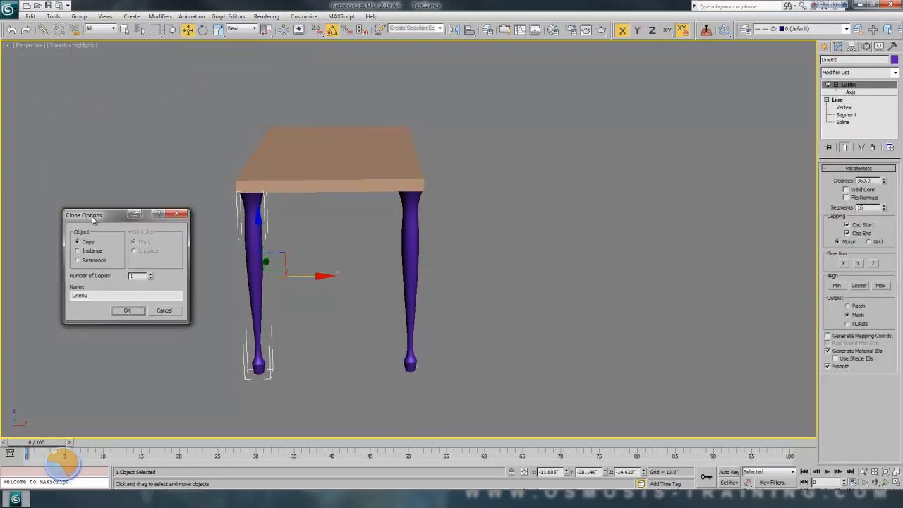
click(101, 250)
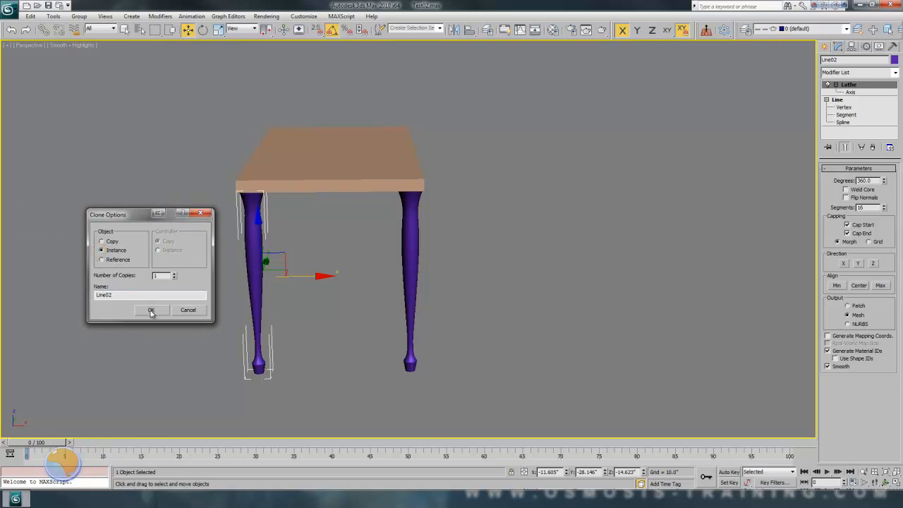
click(151, 309)
Select both lathed legs and clone the pair along Y to the other end of the table.
alt+middle_drag(372, 297, 311, 288)
drag(304, 256, 235, 342)
shift+drag(295, 237, 528, 241)
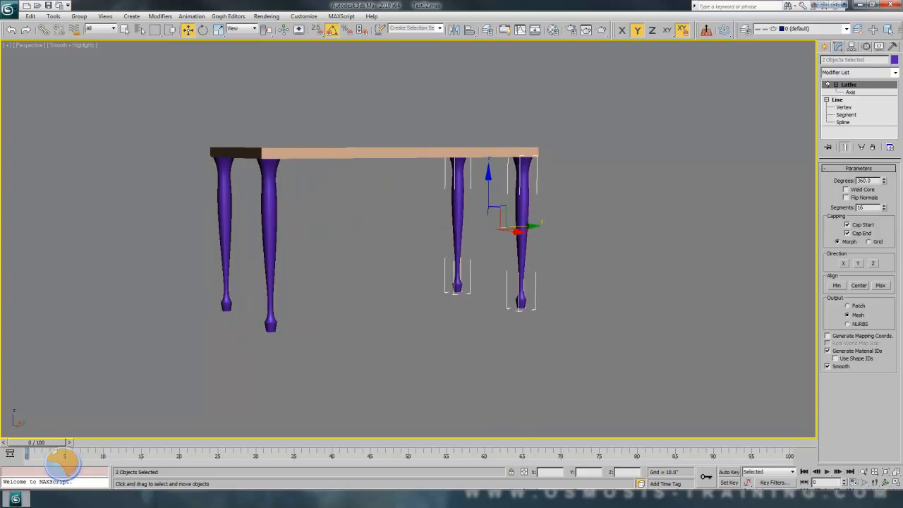
mouse_move(0, 213)
mouse_down()
mouse_move(105, 211)
mouse_move(189, 163)
mouse_move(116, 111)
mouse_up()
click(132, 208)
mouse_move(383, 318)
alt+middle_down()
mouse_move(302, 325)
mouse_move(290, 308)
mouse_move(377, 296)
mouse_move(351, 298)
mouse_move(360, 292)
alt+middle_up()
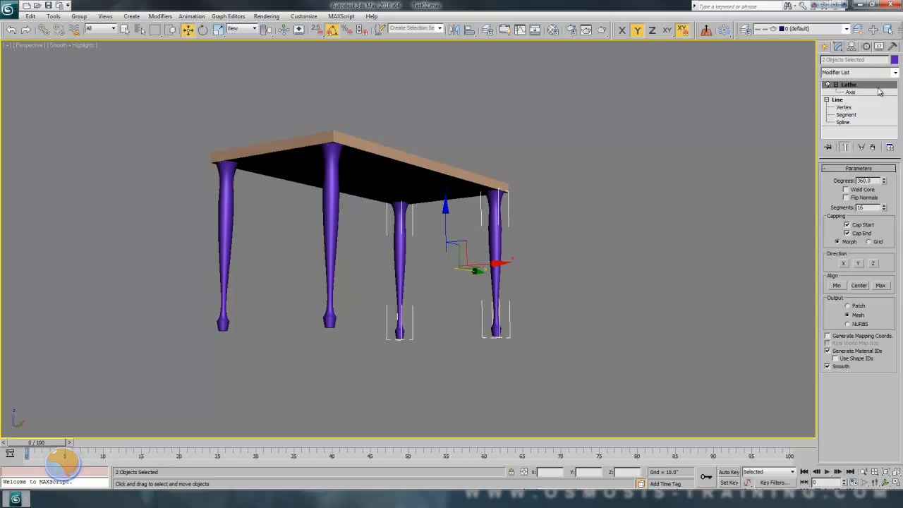
Select all four lathed legs and group them as Lathes.
alt+middle_drag(681, 141, 403, 269)
click(510, 285)
drag(545, 227, 109, 341)
click(79, 16)
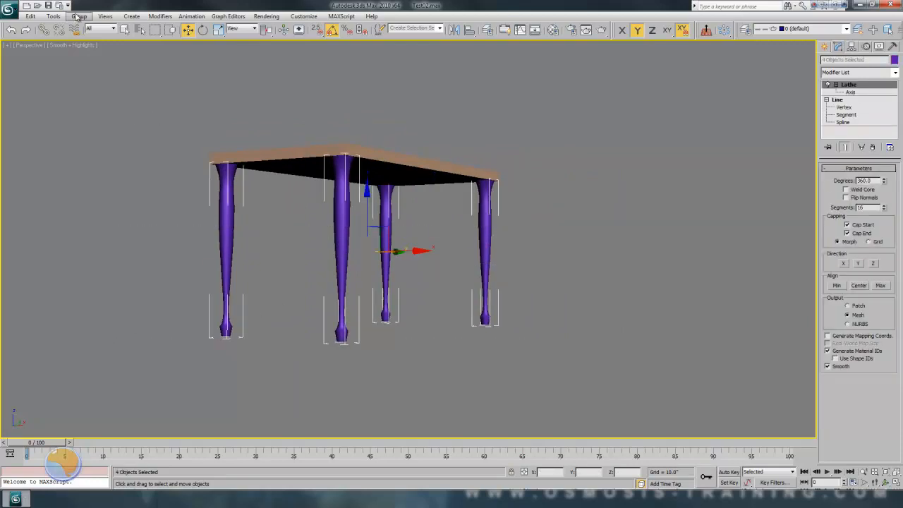
click(89, 28)
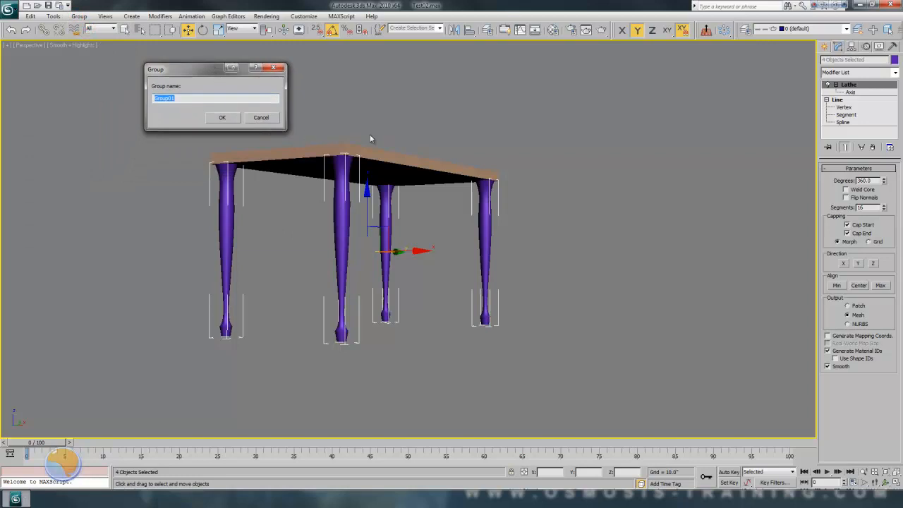
text(Lathes)
key(Return)
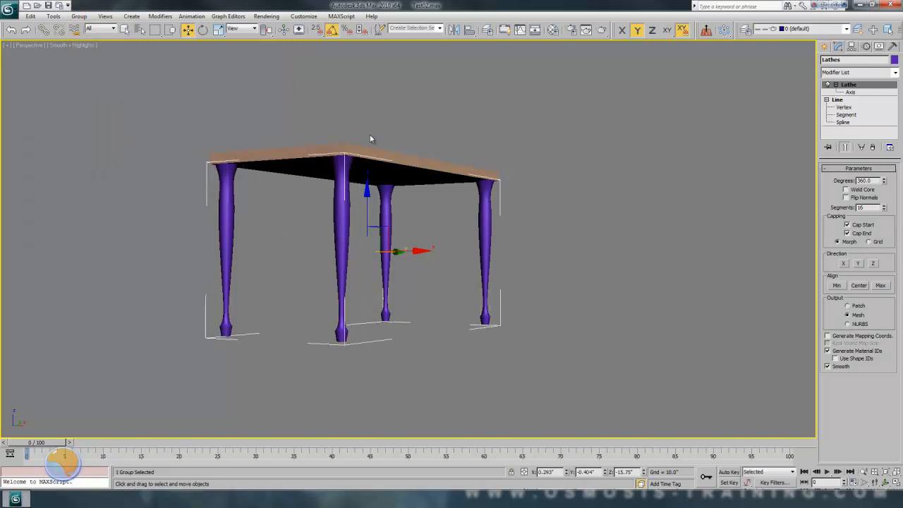
Hide the Lathes group and bring up the display and hide options.
right_click(336, 228)
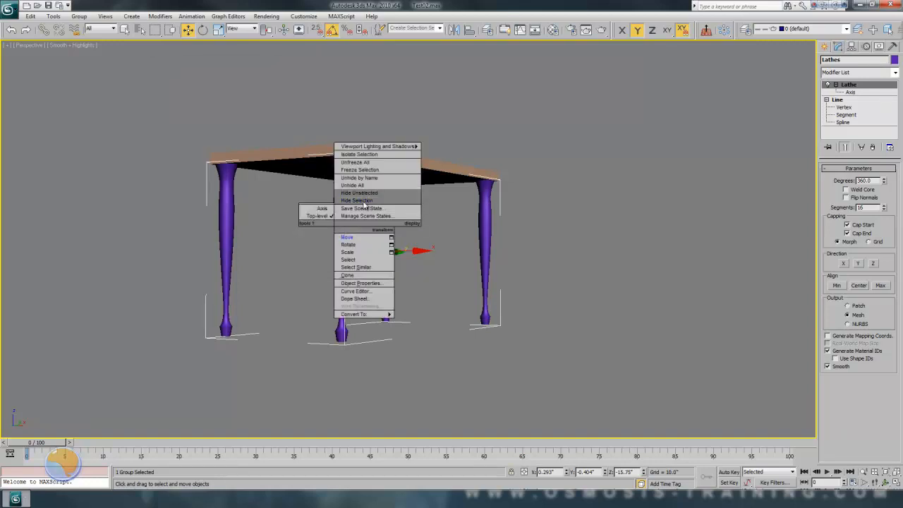
click(358, 200)
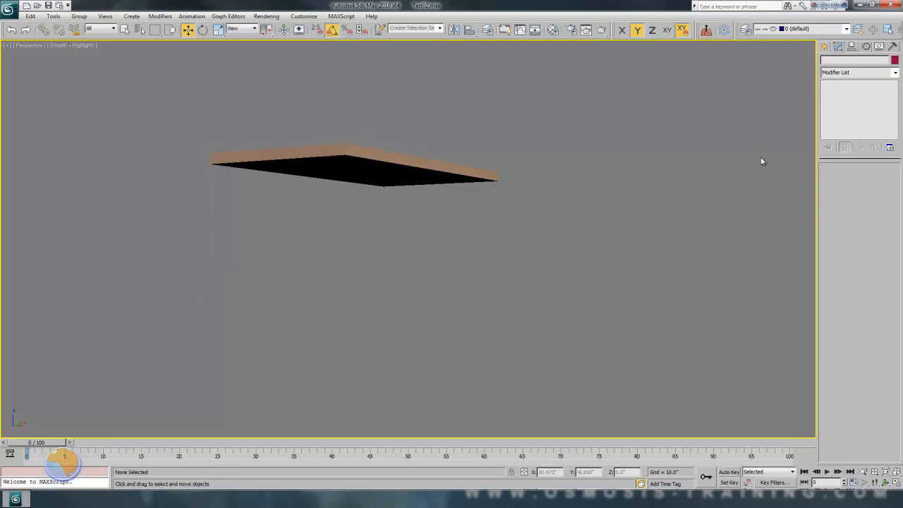
click(879, 47)
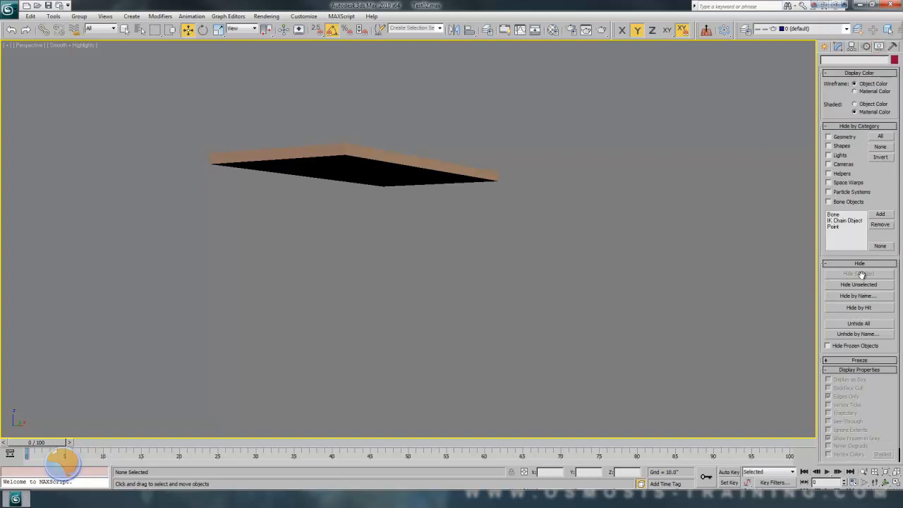
Select the table top and examine it up close from above and below.
alt+middle_drag(456, 211, 442, 183)
click(390, 191)
middle_drag(407, 207, 404, 255)
key(alt+z)
drag(386, 272, 399, 256)
key(w)
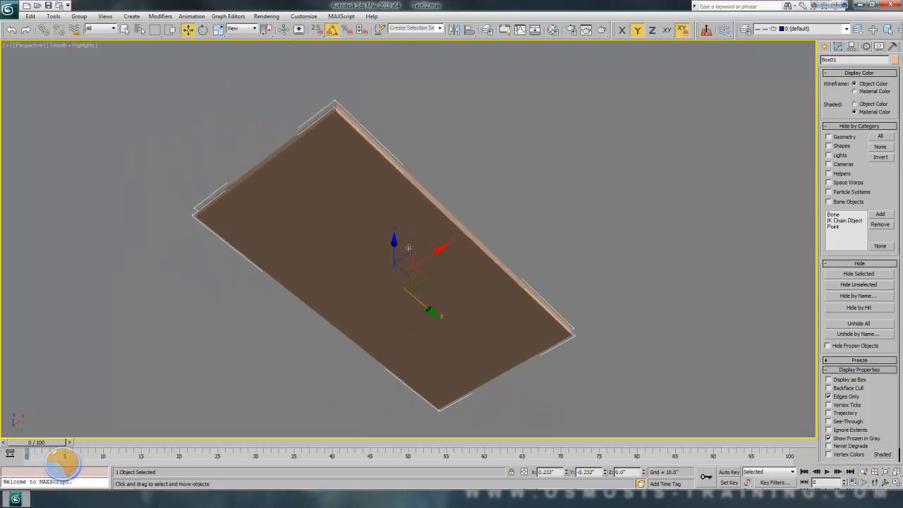
alt+middle_drag(344, 218, 347, 289)
middle_drag(361, 253, 360, 287)
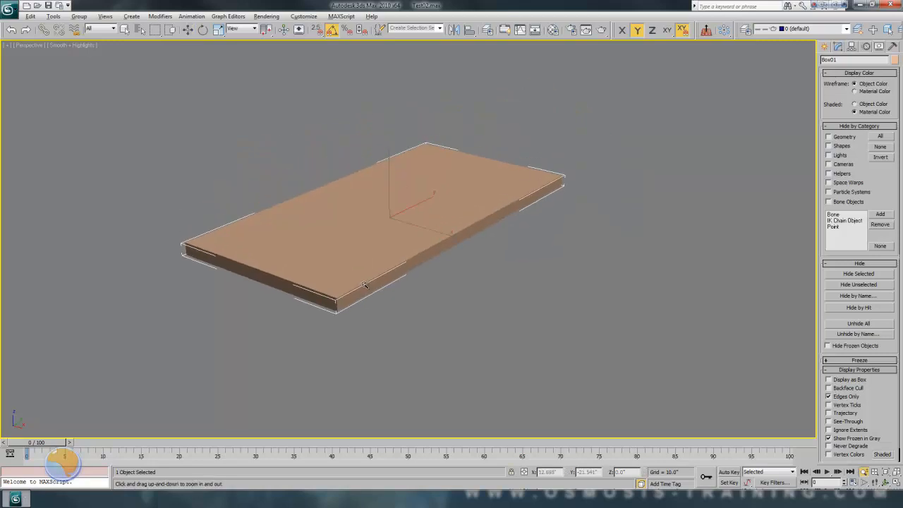
scroll(362, 283, up, 3)
alt+middle_drag(354, 287, 346, 231)
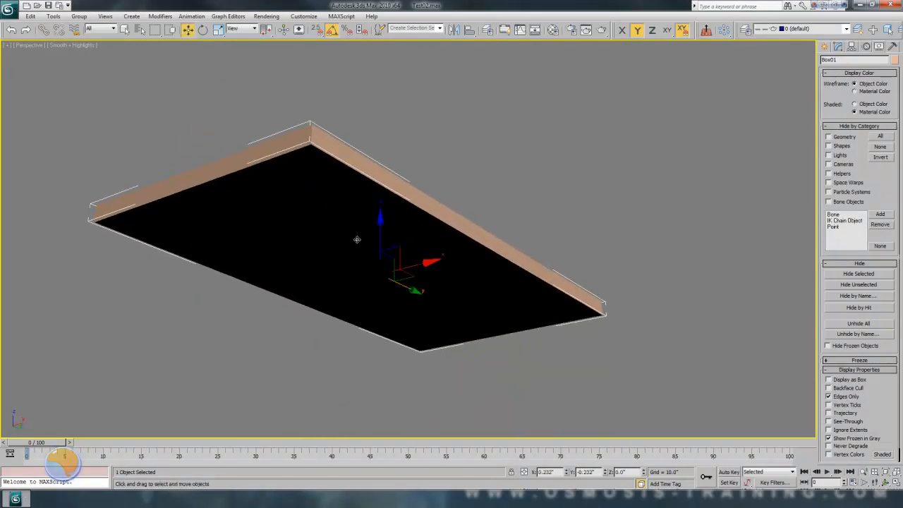
alt+middle_drag(361, 235, 337, 222)
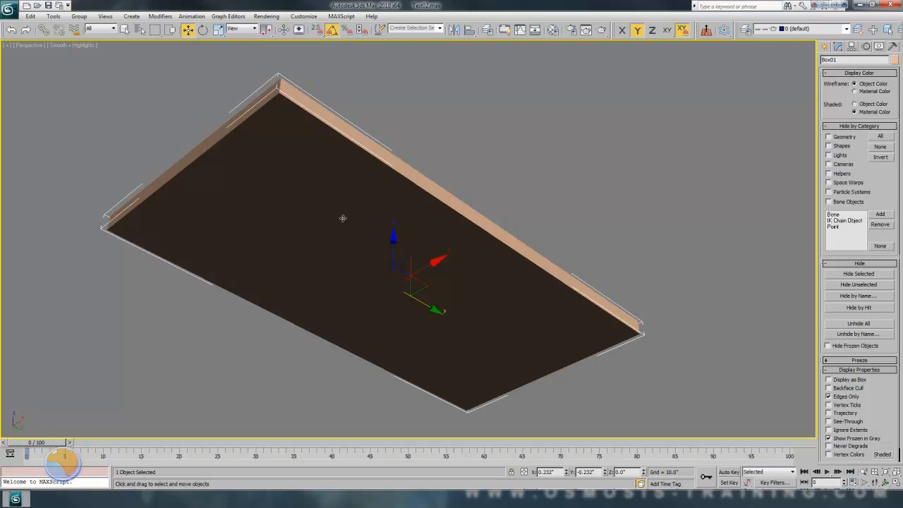
Set the table top box's Length Segs to 2 and display the view in wireframe.
click(838, 46)
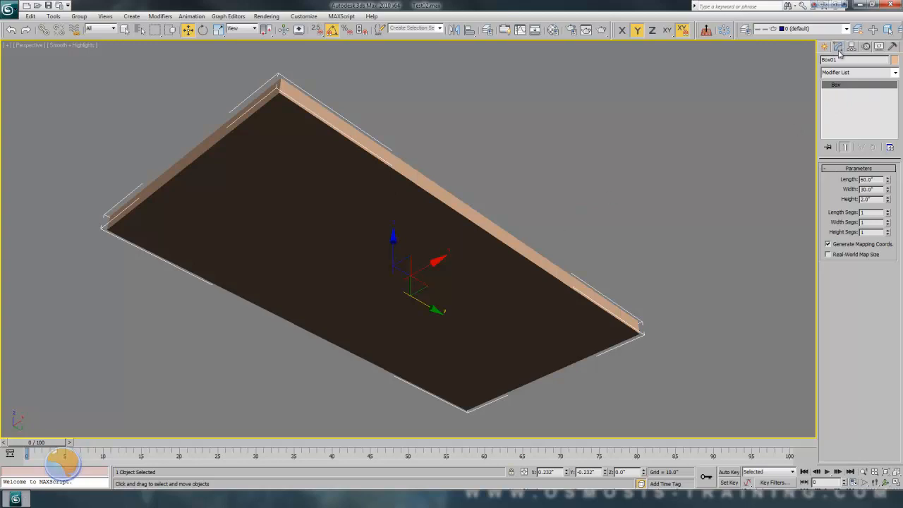
alt+middle_drag(468, 231, 449, 231)
middle_drag(481, 260, 445, 243)
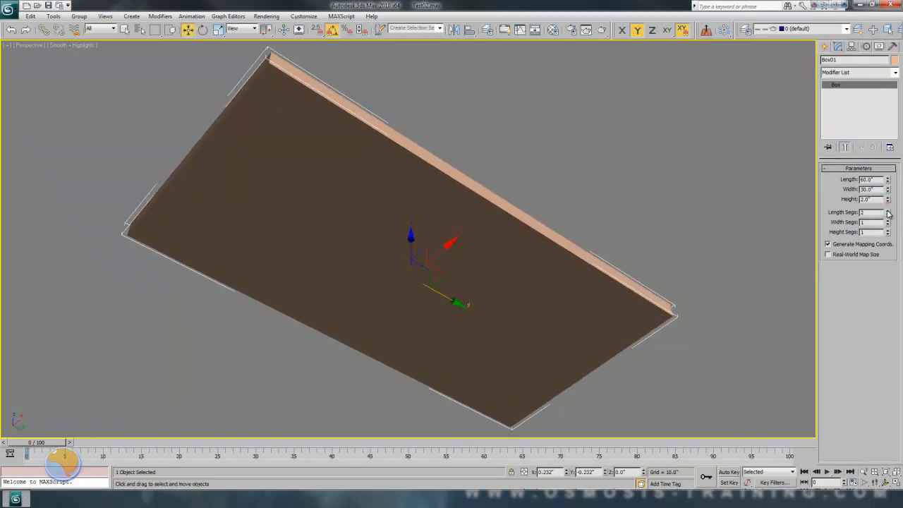
key(F3)
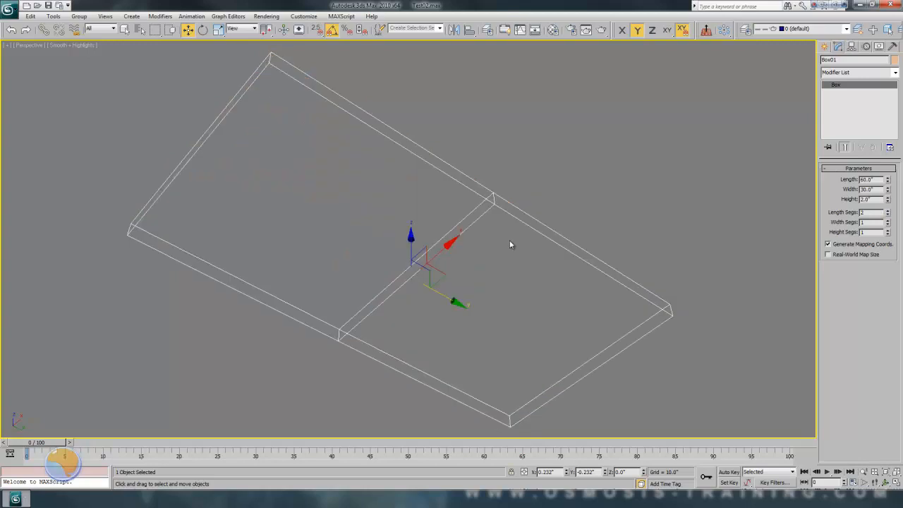
Set the table top box's Length Segs and Width Segs to 3 and return the view to shaded display.
click(888, 211)
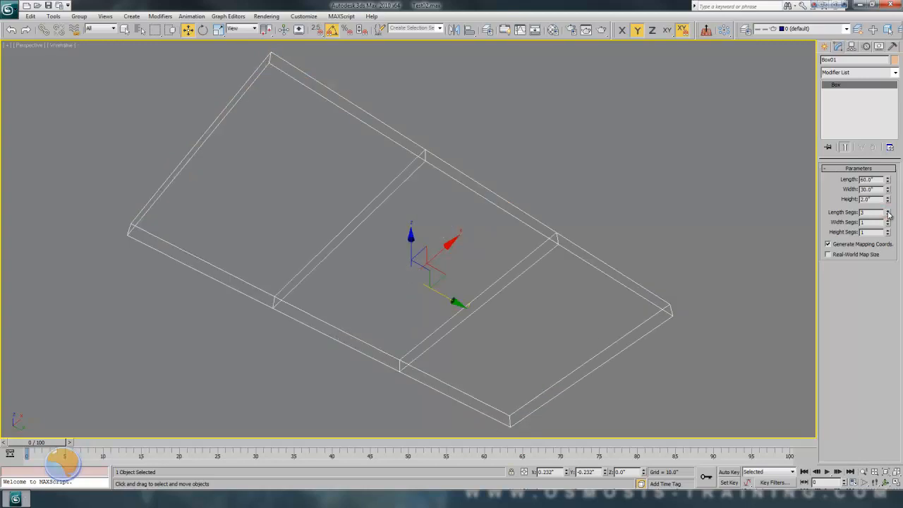
click(888, 220)
click(888, 220)
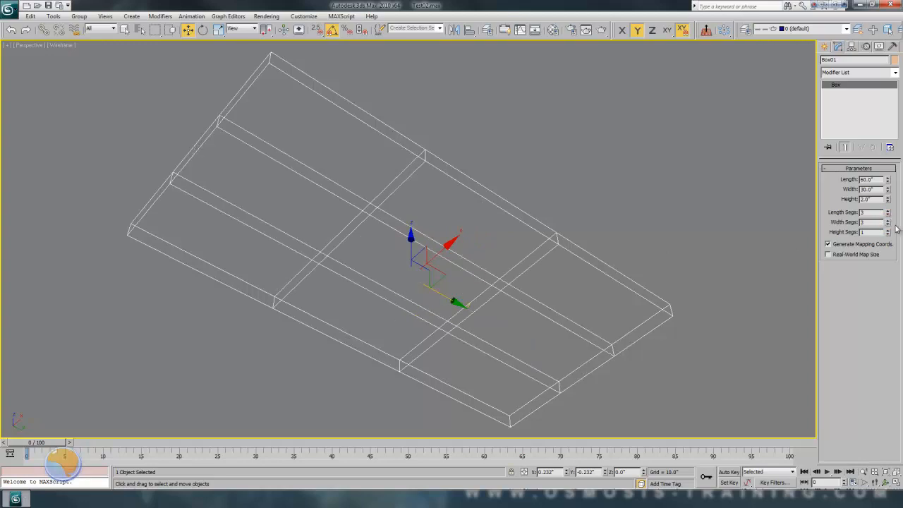
key(F3)
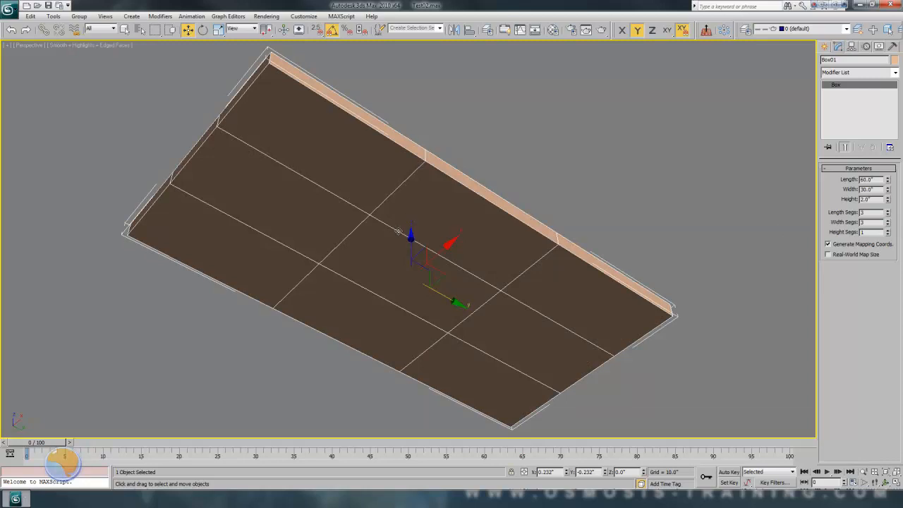
Add an Edit Poly modifier to the table top box with the Top view maximized.
mouse_move(396, 233)
alt+middle_down()
mouse_move(427, 238)
mouse_move(417, 219)
mouse_move(392, 244)
alt+middle_up()
key(alt+z)
mouse_move(393, 232)
mouse_down()
mouse_move(393, 247)
mouse_move(393, 235)
mouse_up()
alt+middle_drag(393, 235, 340, 306)
key(alt+w)
right_click(274, 165)
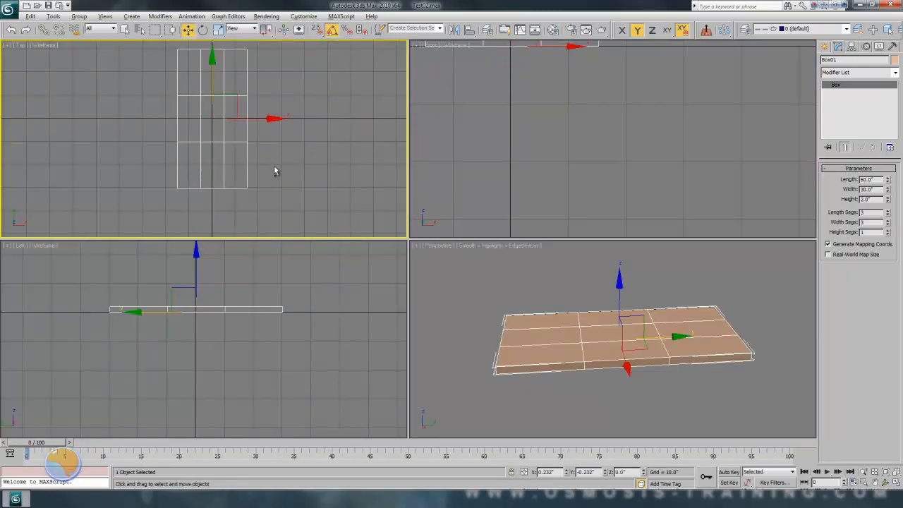
key(alt+w)
middle_drag(391, 214, 341, 242)
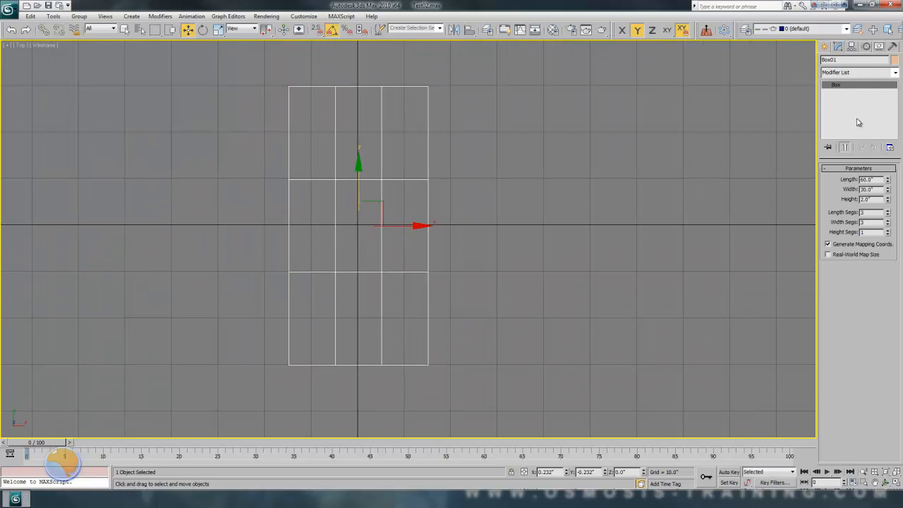
click(894, 74)
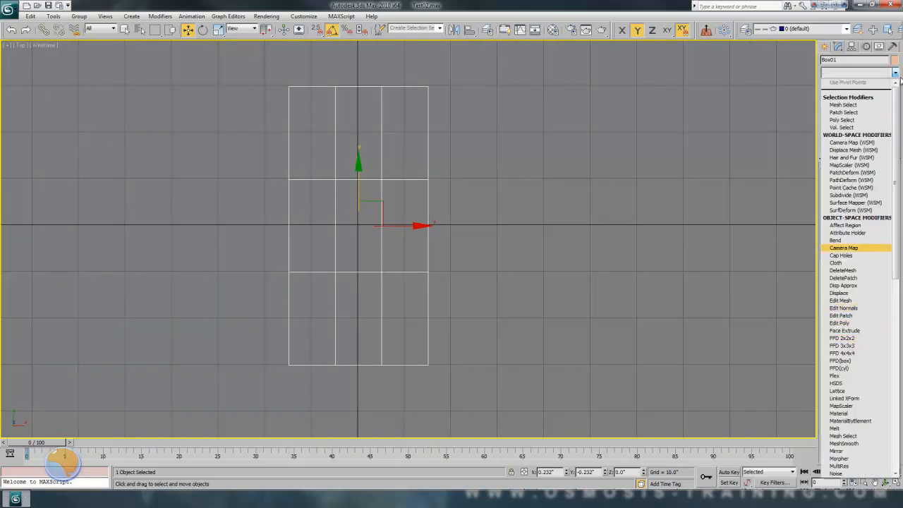
click(838, 324)
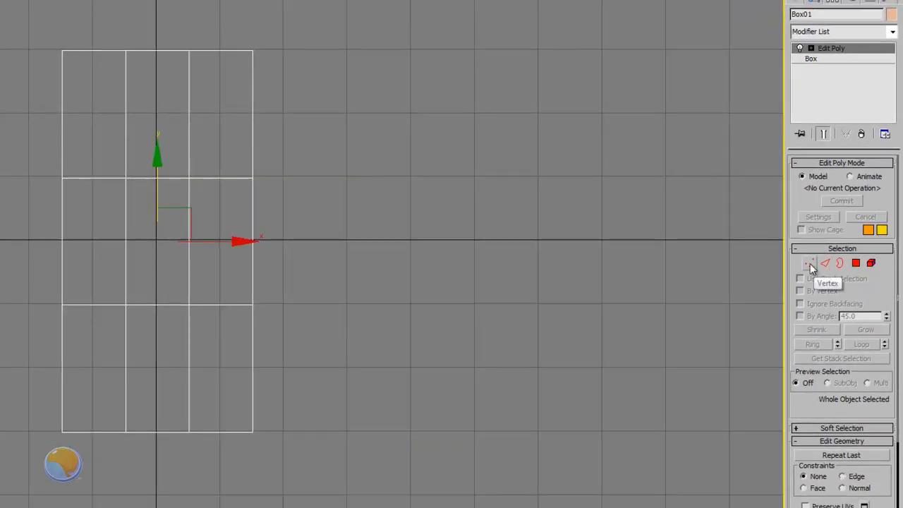
Select a single inner vertex on the table top's far short edge at Vertex level.
click(810, 263)
middle_drag(252, 66, 249, 219)
scroll(250, 226, up, 5)
middle_drag(283, 77, 243, 209)
scroll(273, 208, up, 2)
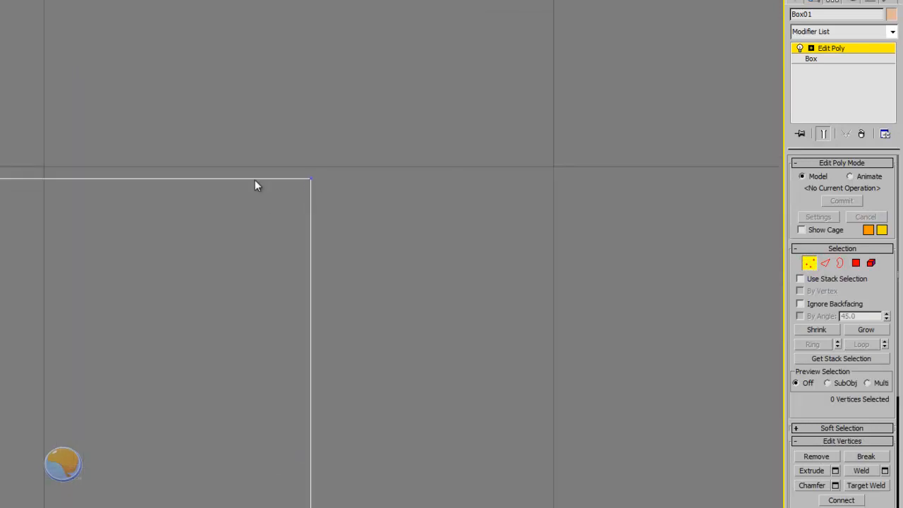
middle_drag(311, 179, 279, 256)
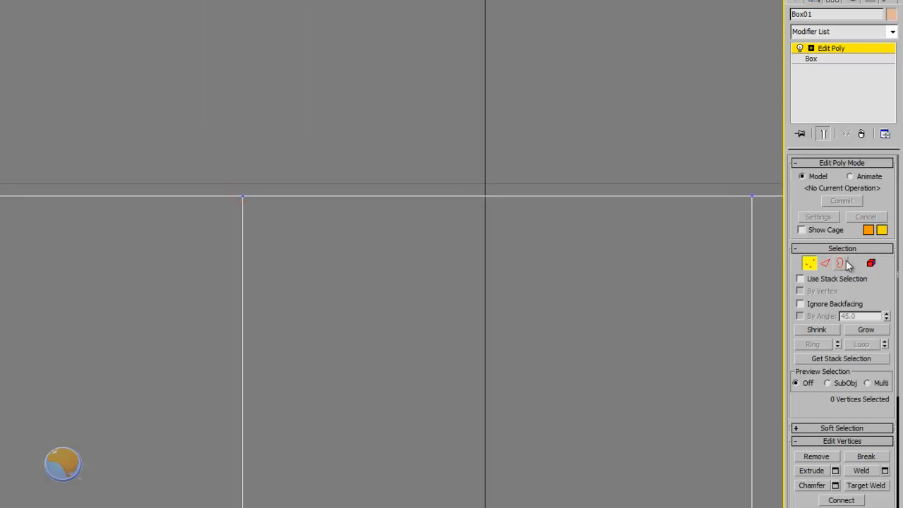
middle_drag(423, 188, 365, 254)
scroll(212, 256, up, 5)
click(147, 277)
drag(178, 246, 245, 231)
Select the upper outer edge running from the near corner of the table top in the Perspective view at Edge level.
key(alt+w)
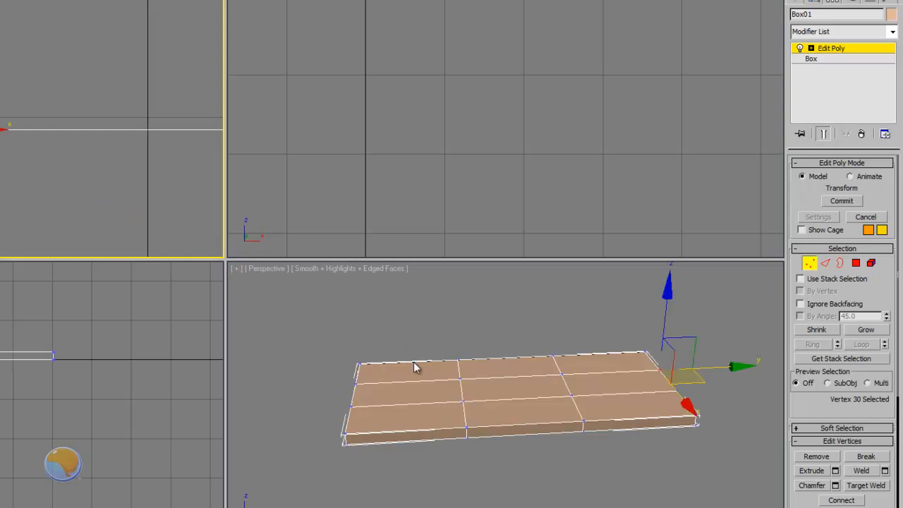
right_click(408, 360)
key(alt+w)
alt+middle_drag(388, 356, 329, 323)
middle_drag(440, 357, 264, 272)
ctrl+alt+middle_drag(362, 322, 368, 284)
alt+middle_drag(432, 308, 168, 321)
alt+middle_drag(355, 326, 246, 324)
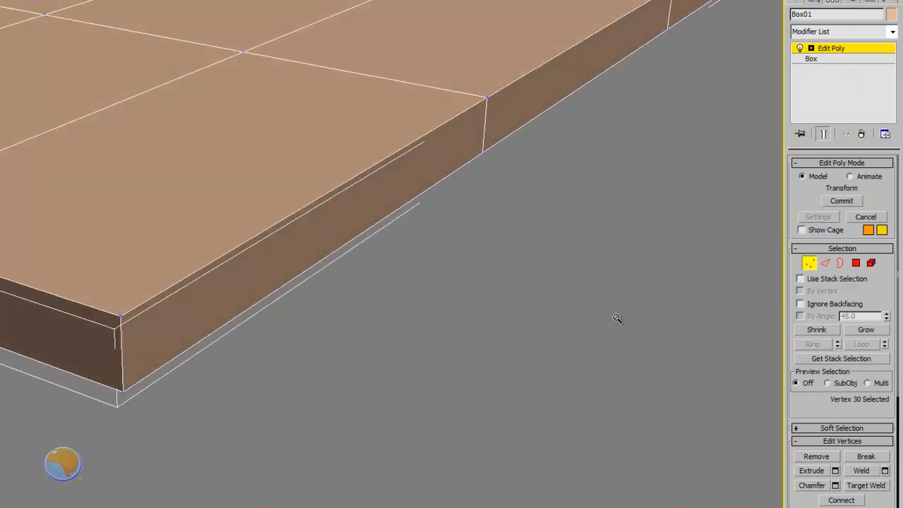
click(826, 265)
click(141, 302)
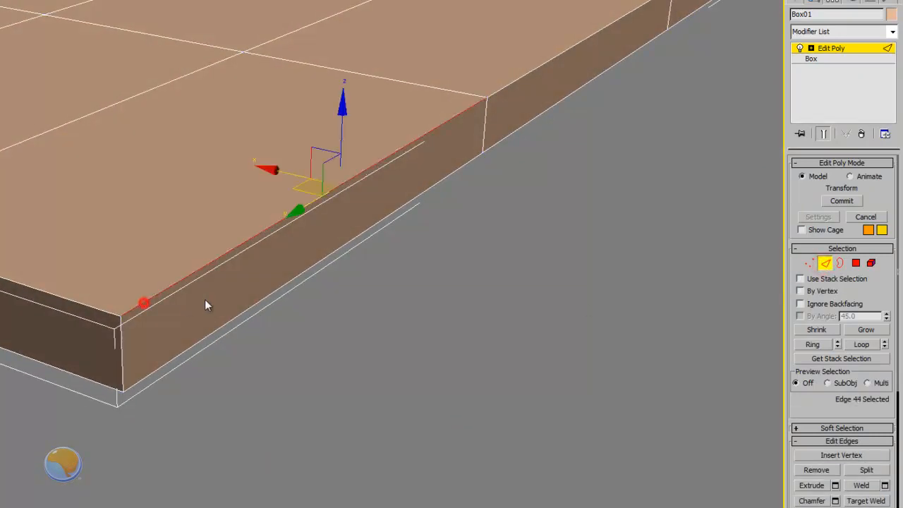
drag(295, 186, 187, 183)
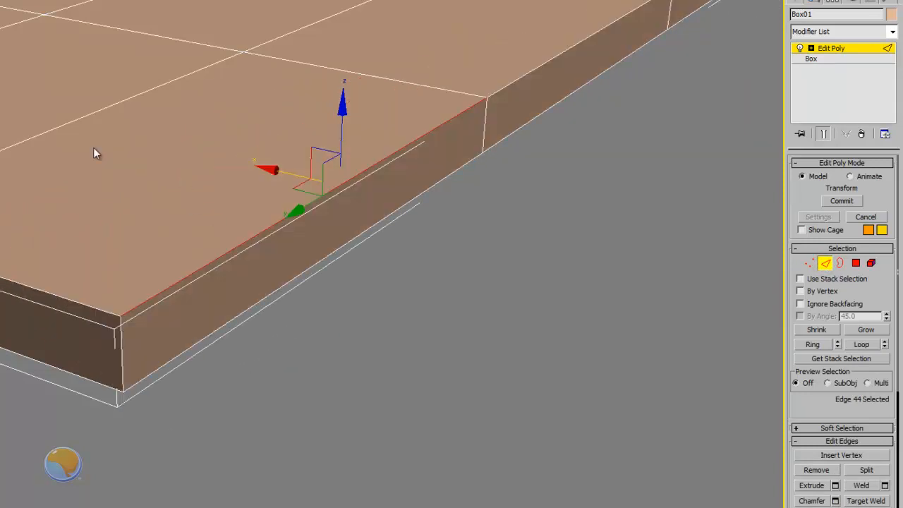
Select the inner lengthwise edge beside the near corner segment, try moving it vertically and undo the move.
click(31, 141)
scroll(56, 169, down, 3)
scroll(121, 242, up, 3)
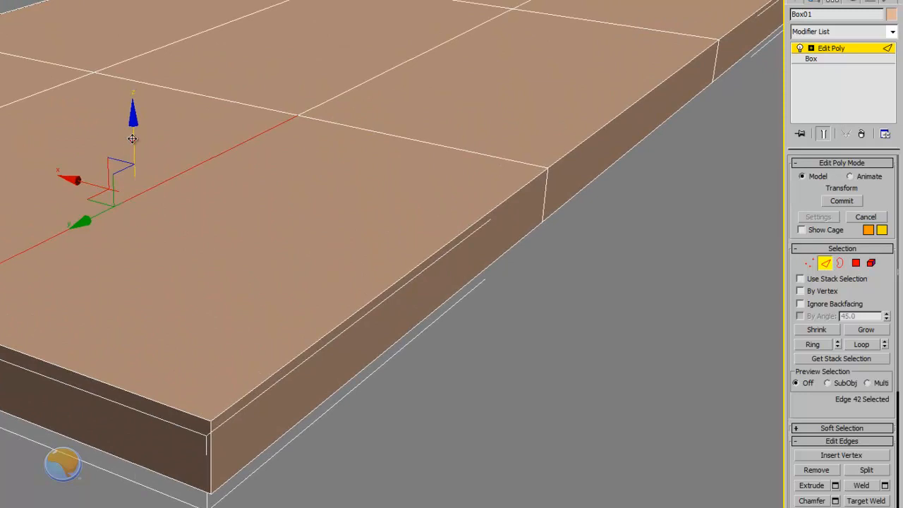
drag(137, 129, 137, 134)
key(ctrl+z)
Delete the corner polygon on the table top's upper face.
click(841, 265)
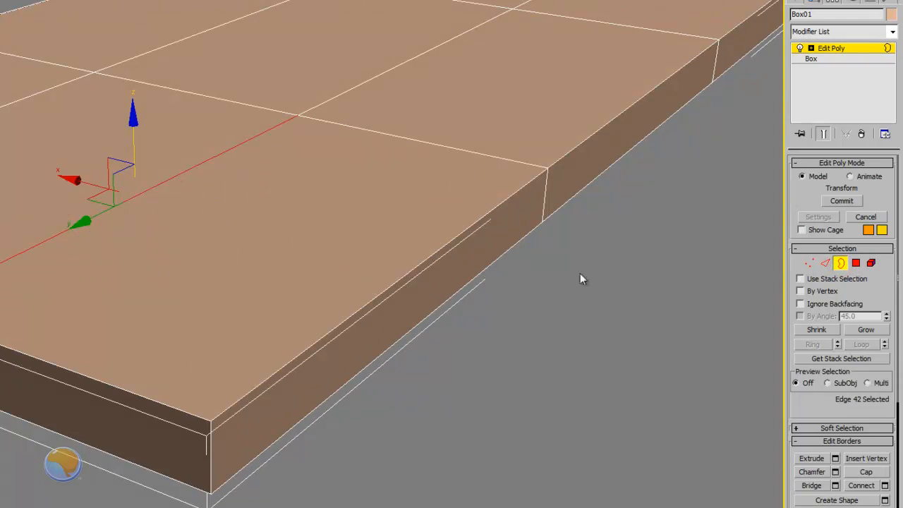
click(855, 263)
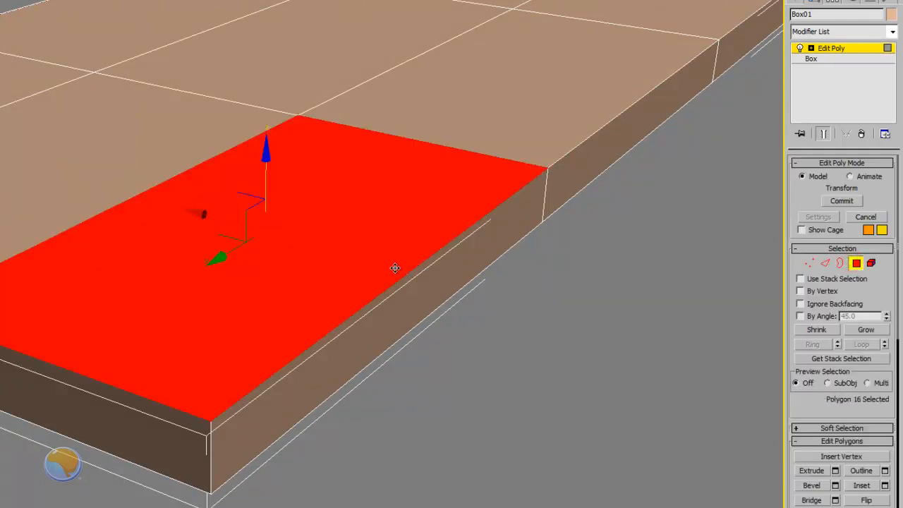
key(Delete)
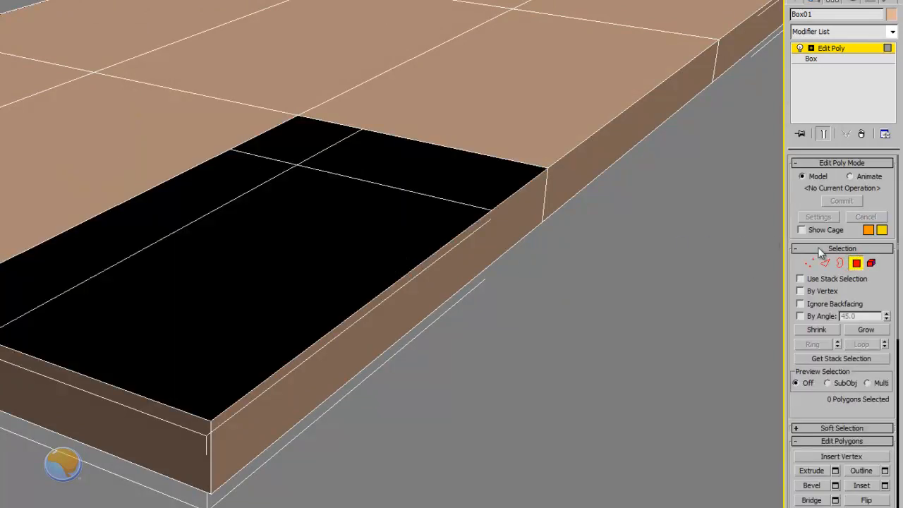
Select the open border around the missing corner polygon, then restore the polygon and leave Border level.
click(840, 262)
click(374, 132)
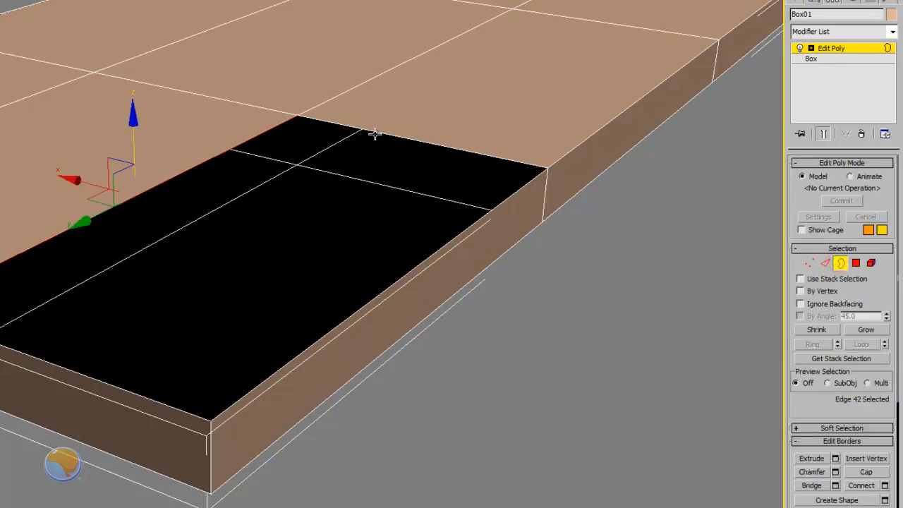
click(374, 132)
drag(263, 167, 259, 134)
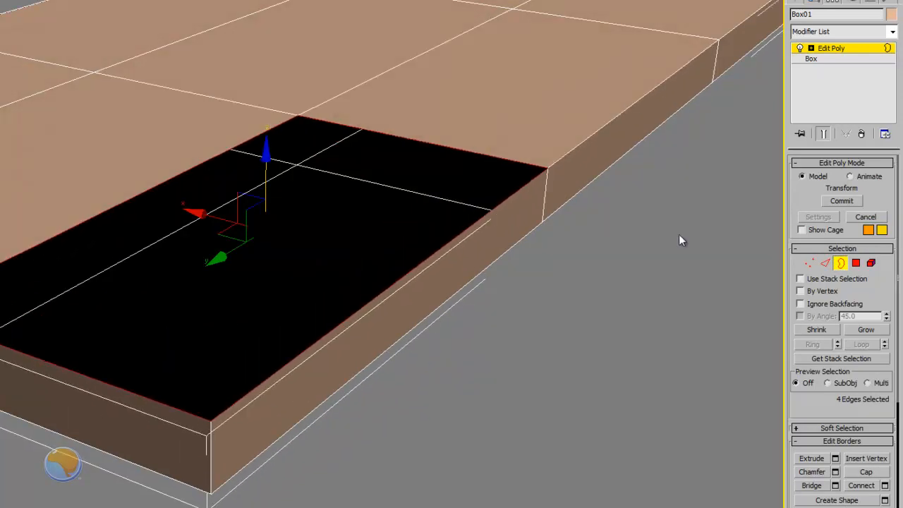
click(840, 263)
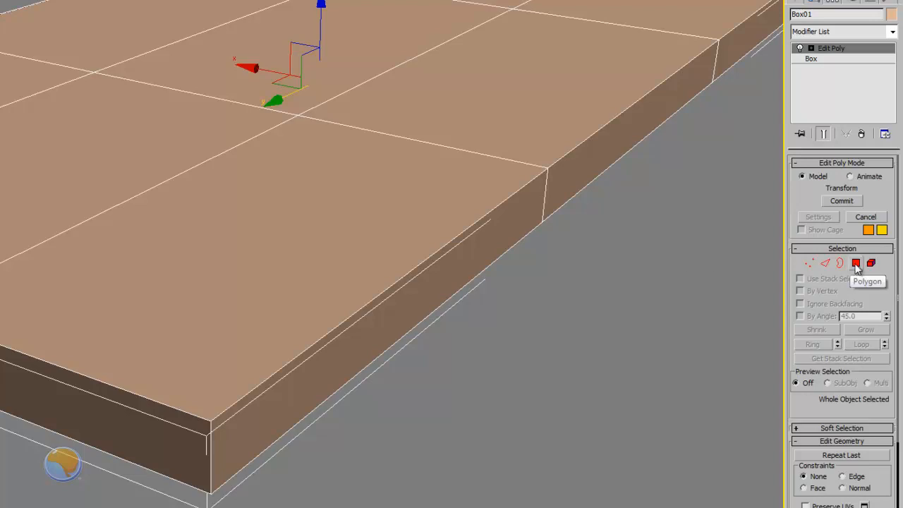
Select individual polygons on the table top's upper face one after another at Polygon level.
click(856, 263)
click(53, 186)
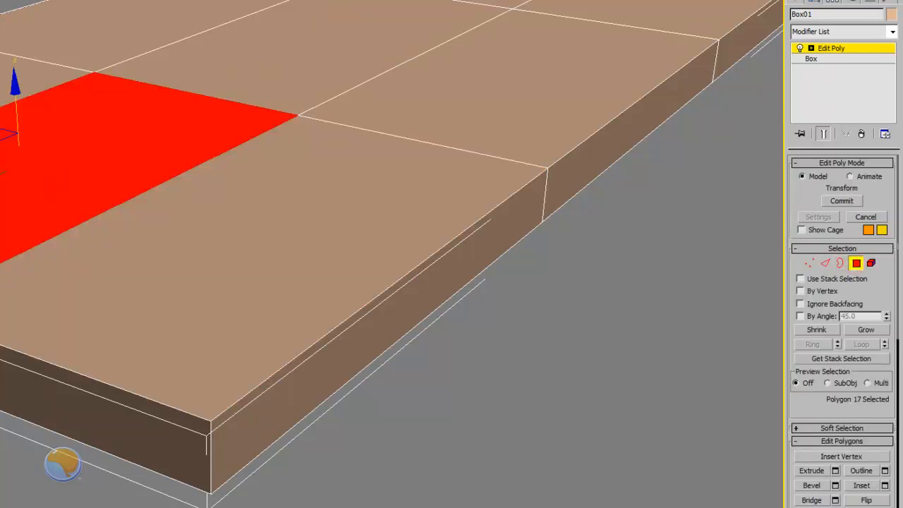
click(2, 83)
middle_drag(8, 131, 114, 190)
click(214, 77)
click(354, 121)
click(573, 161)
click(441, 319)
click(165, 290)
click(78, 137)
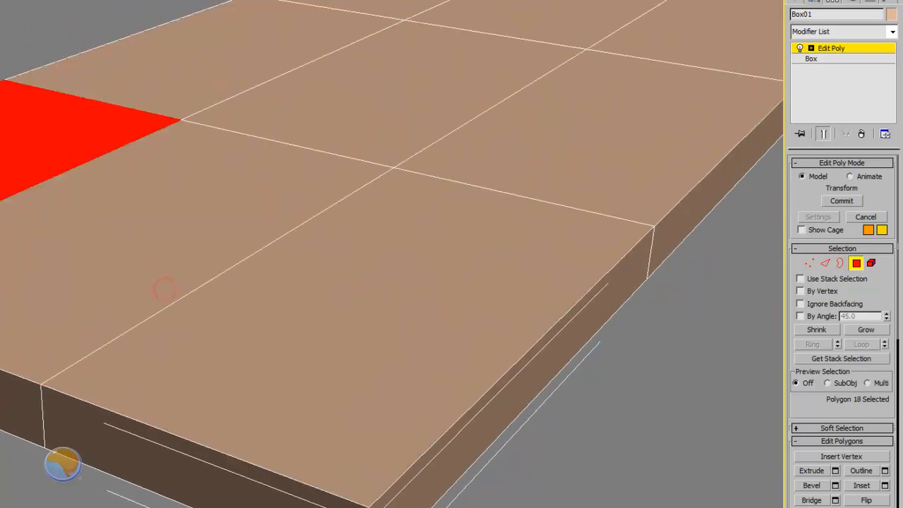
scroll(60, 233, down, 2)
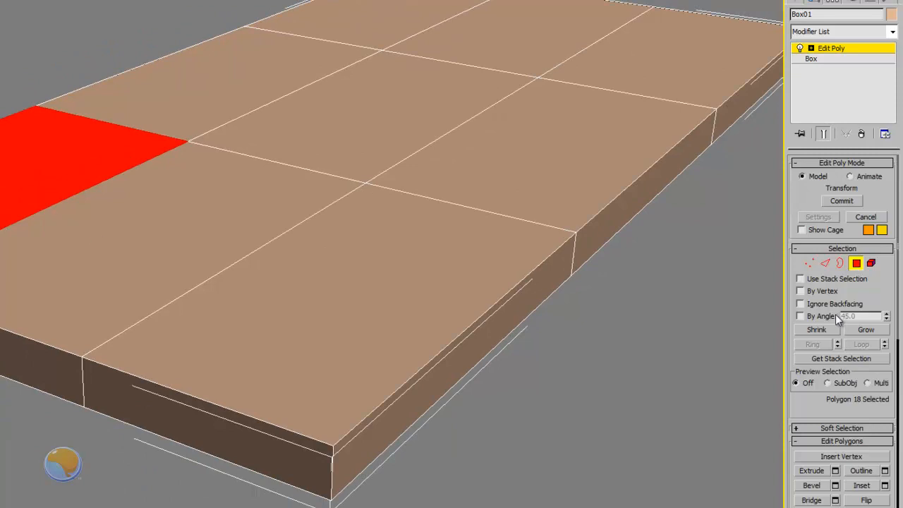
Select the whole table top at Element level and examine the selection from below.
click(871, 263)
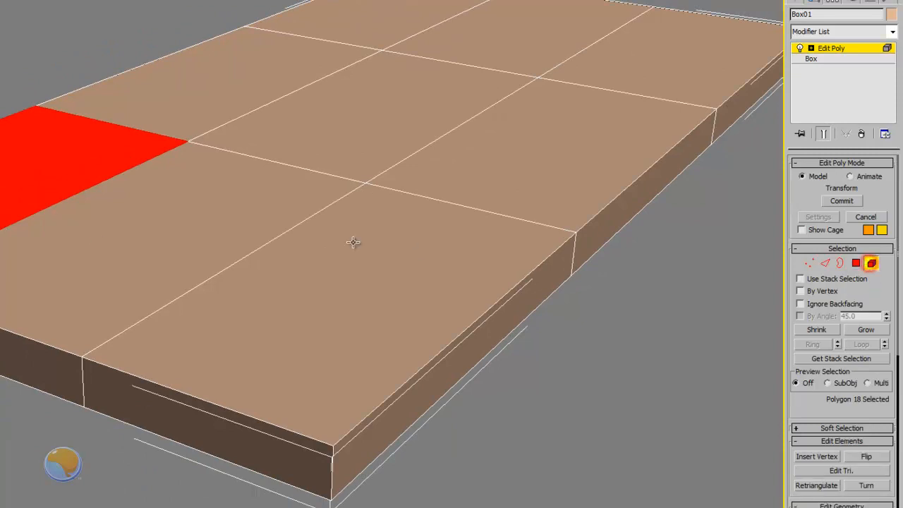
click(354, 242)
alt+middle_drag(349, 346, 330, 238)
key(alt+z)
drag(308, 226, 317, 285)
middle_drag(347, 305, 275, 252)
alt+middle_drag(190, 250, 284, 250)
middle_drag(195, 224, 307, 282)
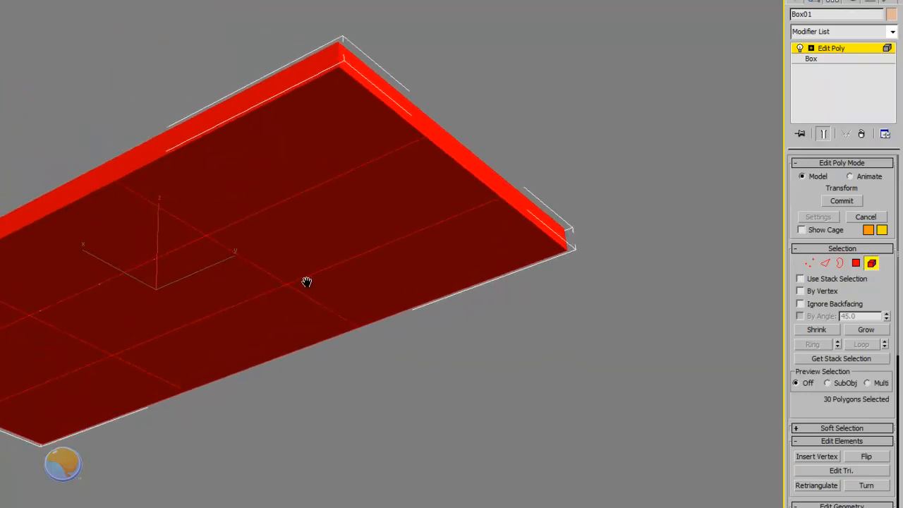
drag(298, 271, 270, 280)
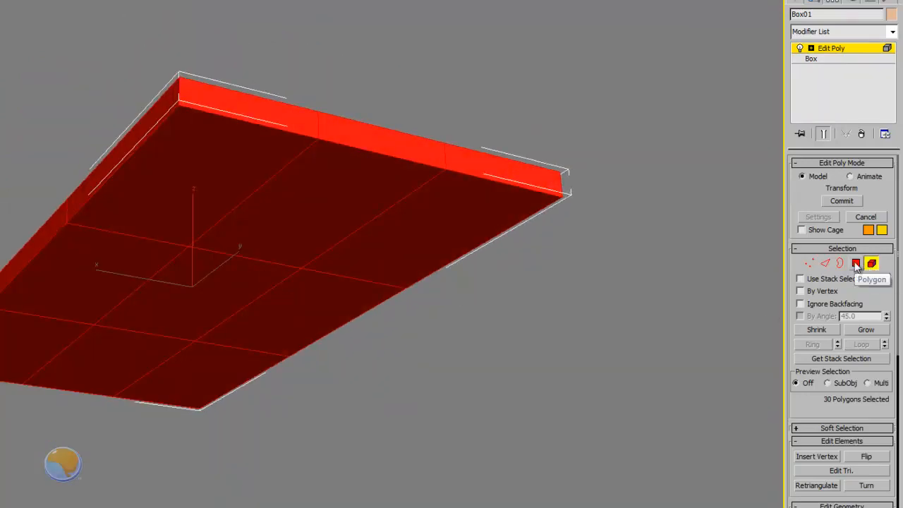
Return to Vertex level and show the segmented table top in the Top view with the grid hidden.
click(809, 264)
alt+middle_drag(318, 274, 254, 319)
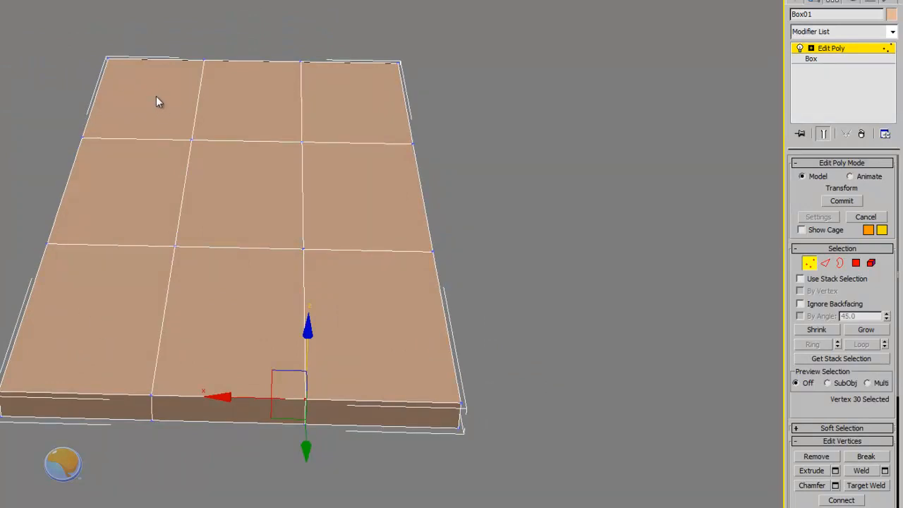
key(alt+w)
right_click(297, 152)
key(alt+w)
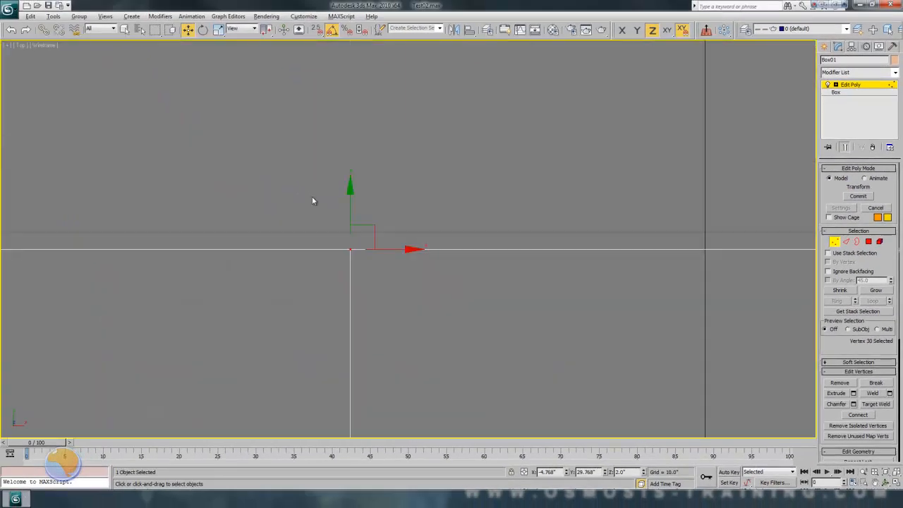
scroll(333, 202, down, 4)
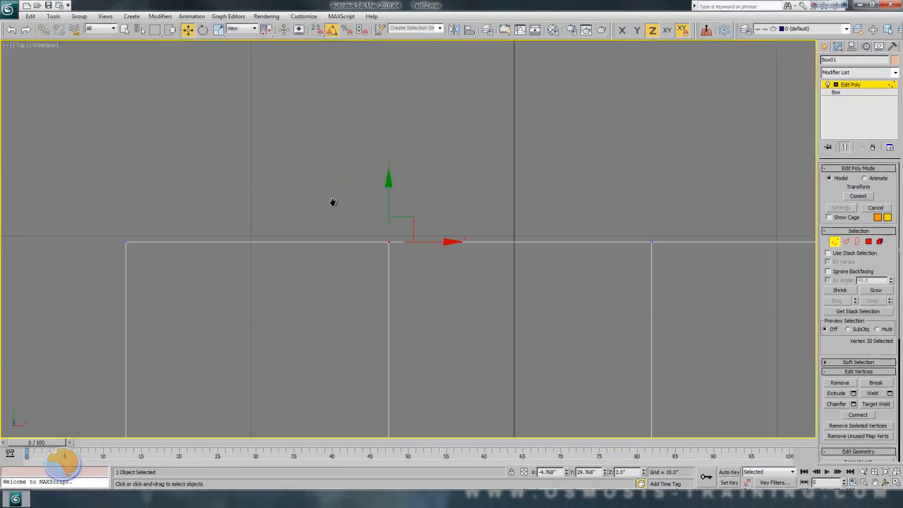
scroll(447, 276, down, 3)
middle_drag(498, 298, 398, 152)
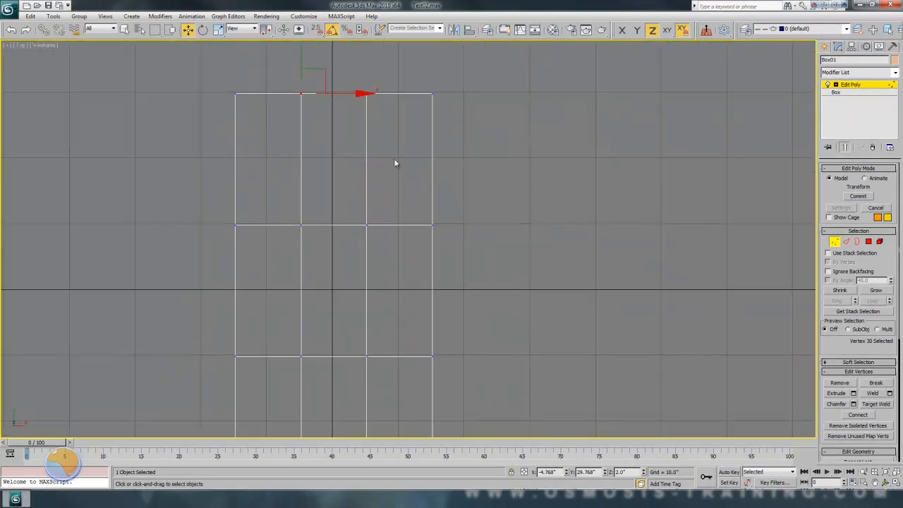
key(g)
Select all vertices in the two middle rows across the table top's width, including those on the underside.
middle_drag(385, 214, 414, 174)
scroll(413, 173, down, 2)
drag(473, 176, 282, 311)
drag(480, 171, 272, 310)
scroll(331, 270, up, 3)
middle_drag(332, 266, 392, 251)
middle_drag(402, 250, 368, 259)
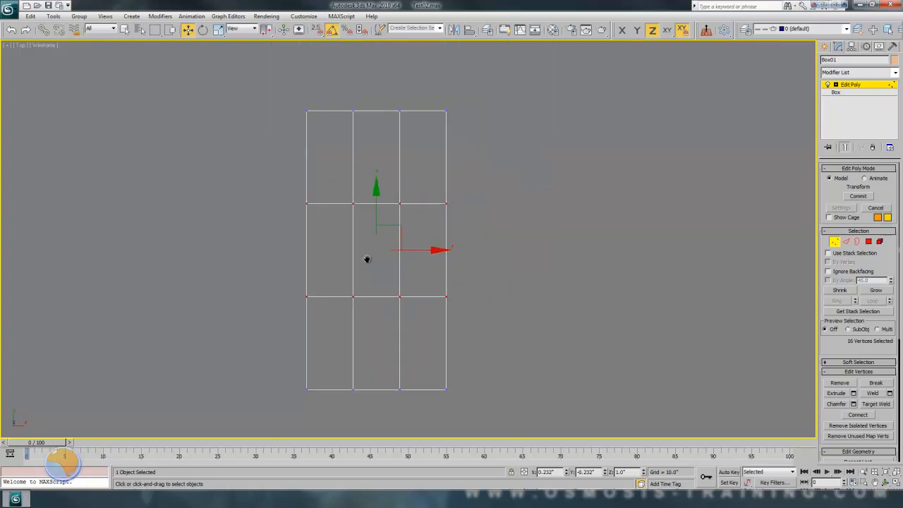
Scale the selected middle rows of vertices apart along Y until they sit close to the table top's short ends.
right_click(362, 230)
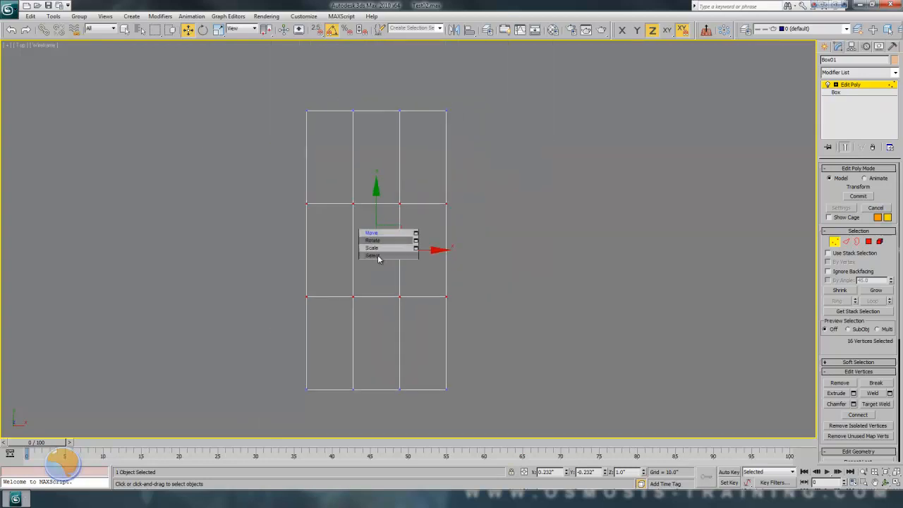
click(296, 10)
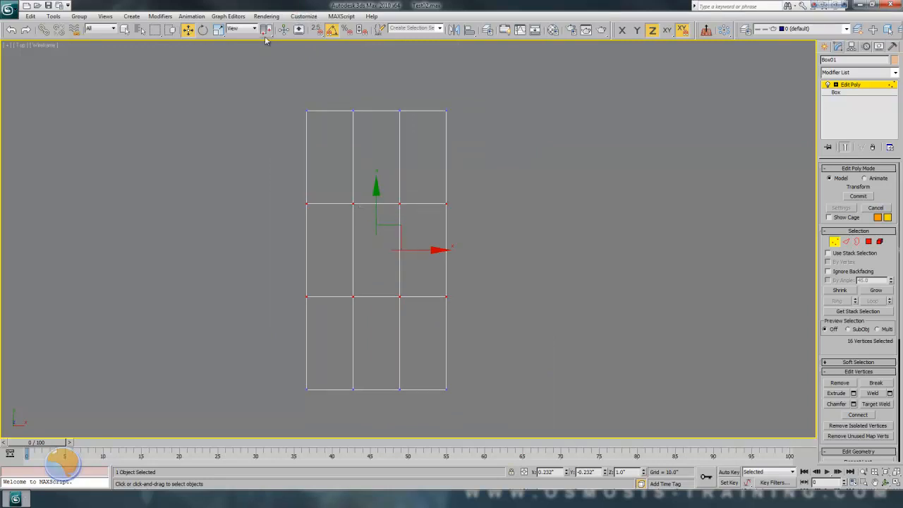
drag(218, 29, 219, 72)
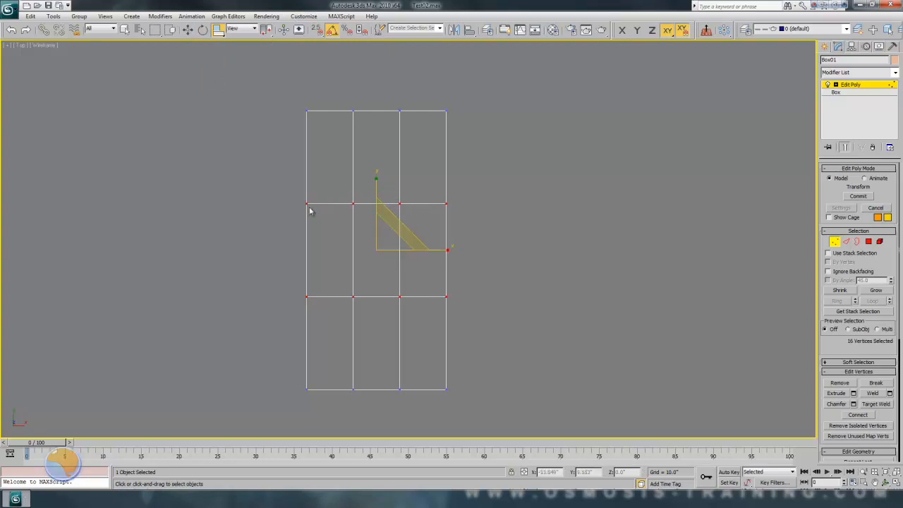
click(375, 181)
drag(381, 192, 381, 123)
Select the two middle columns of vertices and scale them apart along X until they sit close to the table top's long edges.
drag(414, 75, 341, 420)
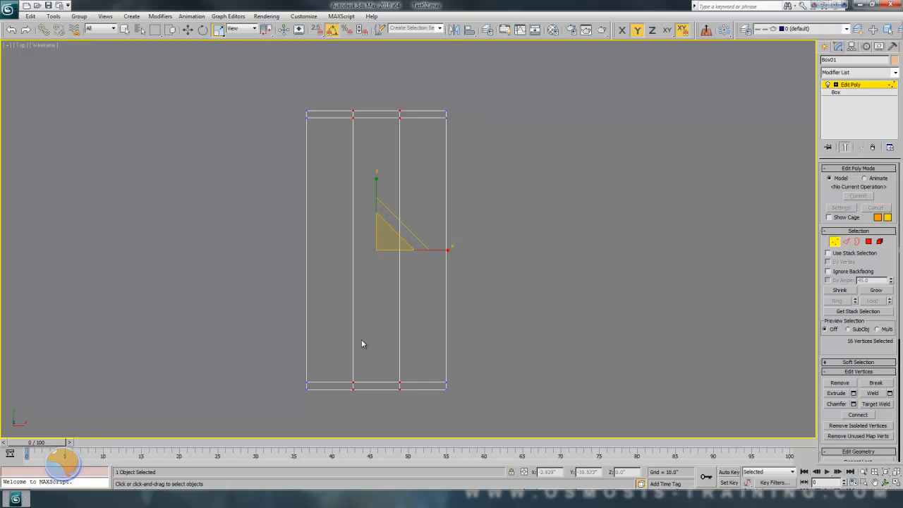
drag(441, 248, 498, 254)
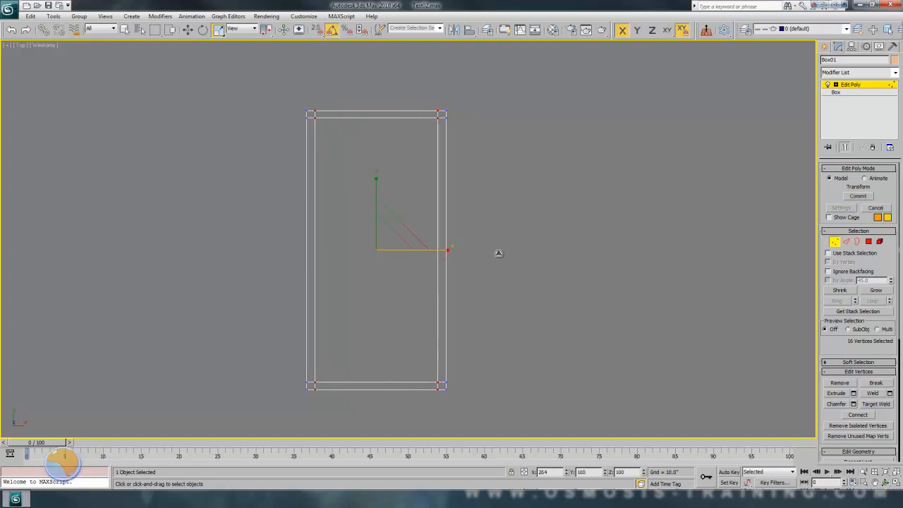
click(392, 164)
Examine the small corner squares in the Top view and the table top's underside in the maximized Perspective view.
middle_drag(372, 130, 382, 206)
scroll(381, 206, up, 6)
middle_drag(532, 129, 499, 233)
scroll(500, 233, down, 2)
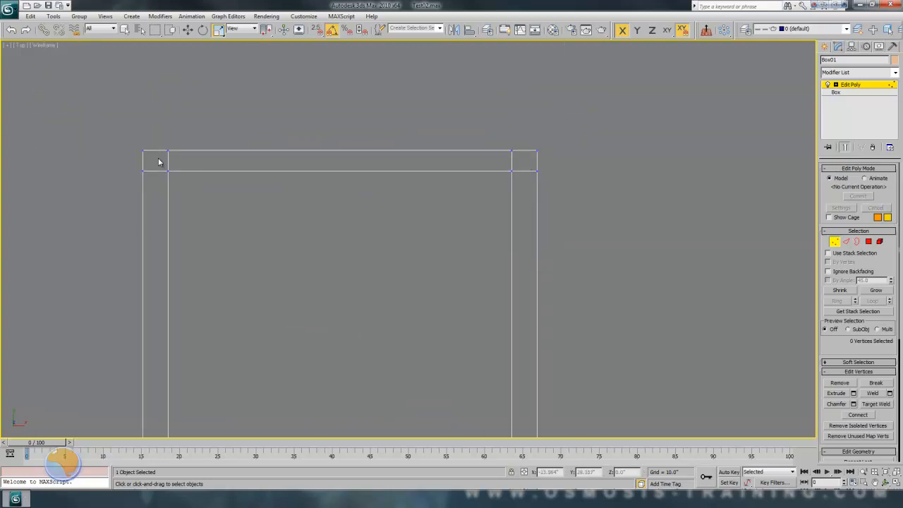
middle_drag(218, 332, 257, 131)
mouse_move(327, 335)
middle_down()
mouse_move(300, 134)
mouse_move(325, 134)
middle_up()
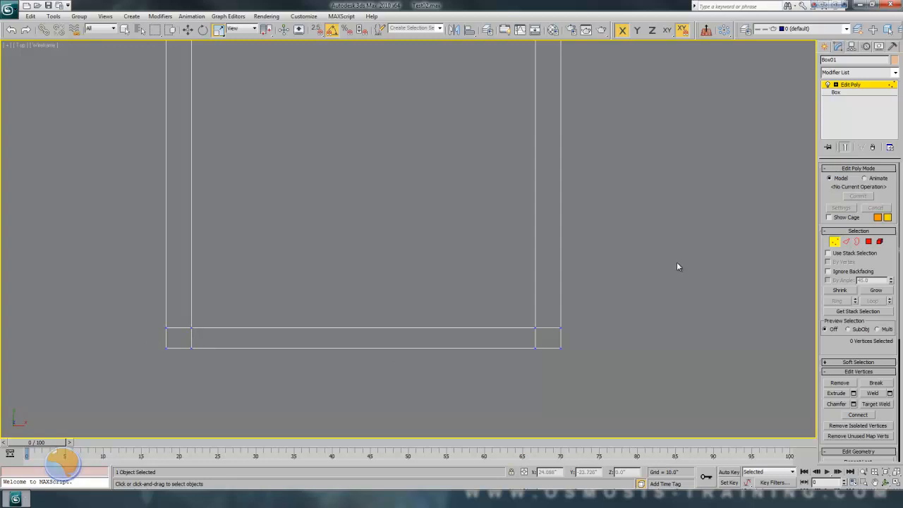
key(alt+w)
click(606, 321)
key(alt+w)
alt+middle_drag(534, 316, 490, 249)
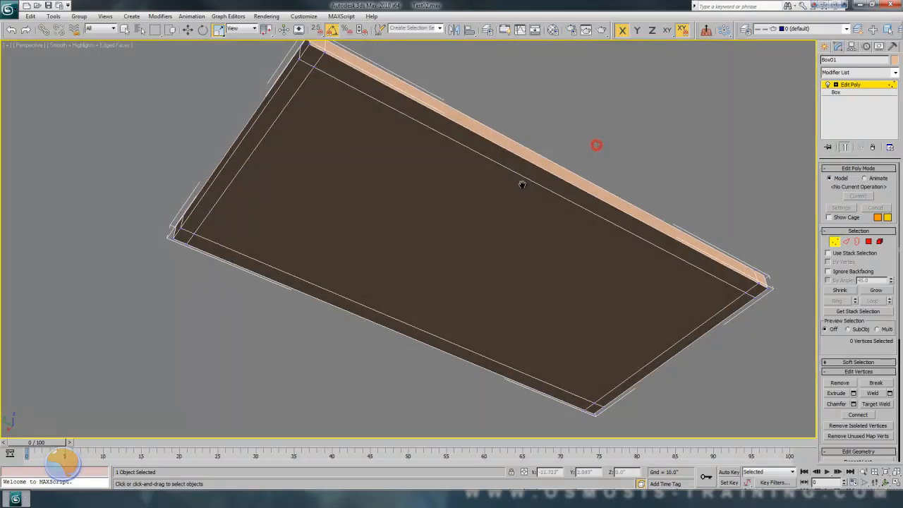
alt+middle_drag(527, 186, 486, 220)
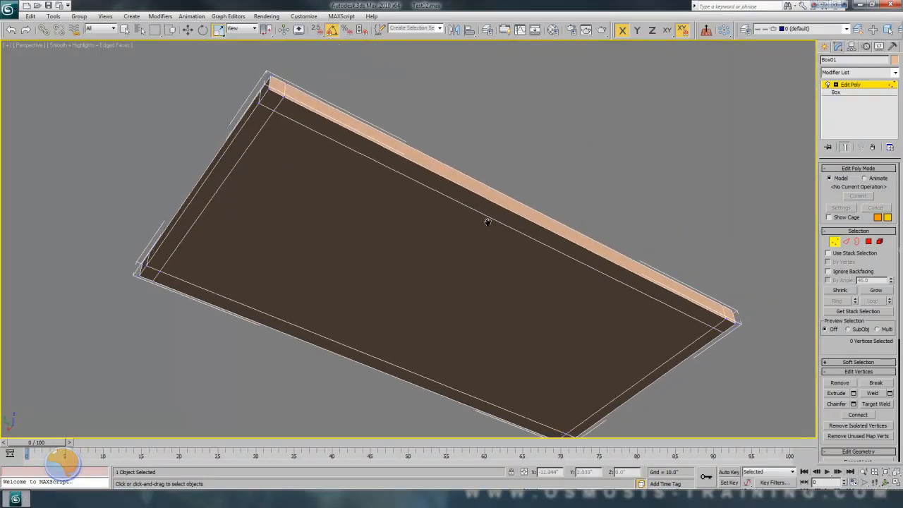
Select the four small corner polygons on the table top's underside at Polygon level and shade the selected faces.
click(868, 242)
key(ctrl+a)
click(231, 94)
click(269, 101)
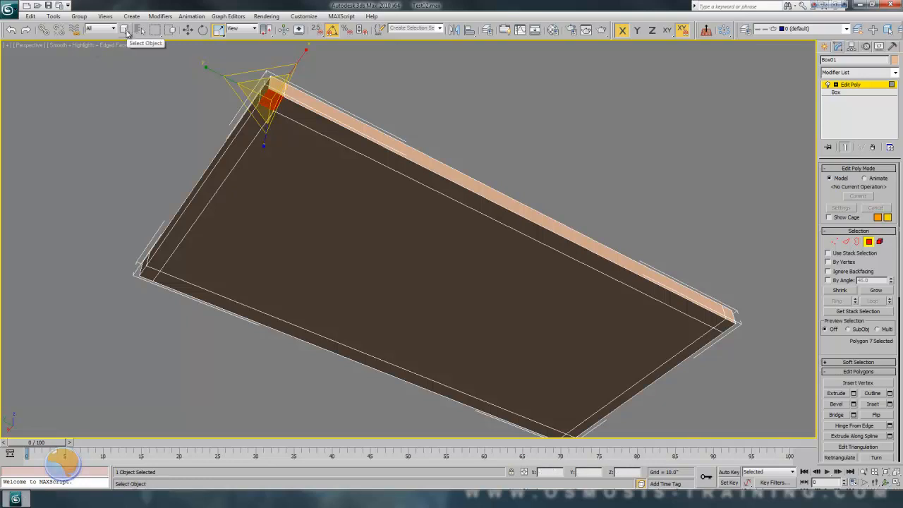
click(125, 32)
ctrl+click(149, 274)
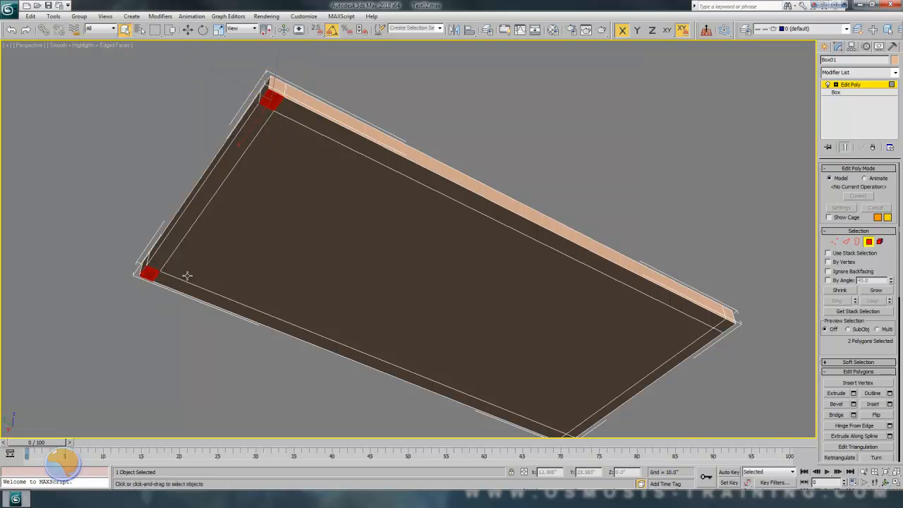
ctrl+click(724, 325)
middle_drag(605, 358, 553, 323)
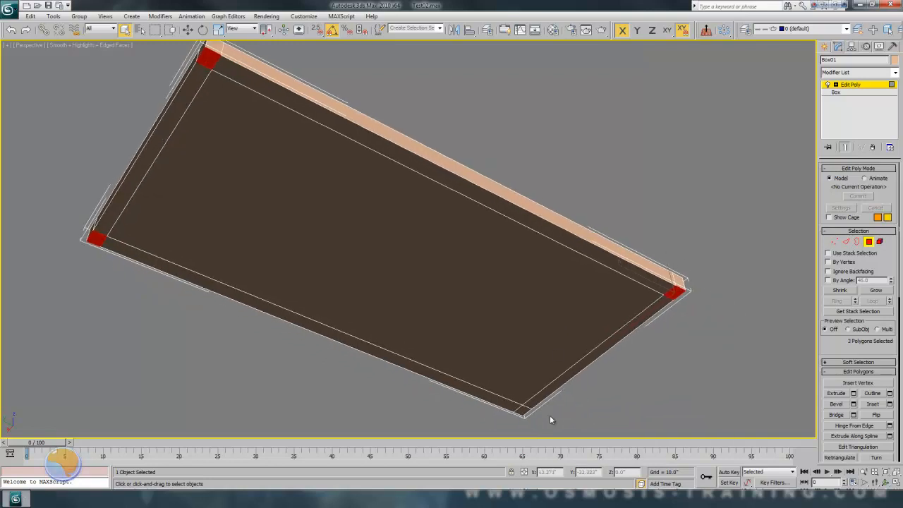
middle_drag(452, 307, 430, 298)
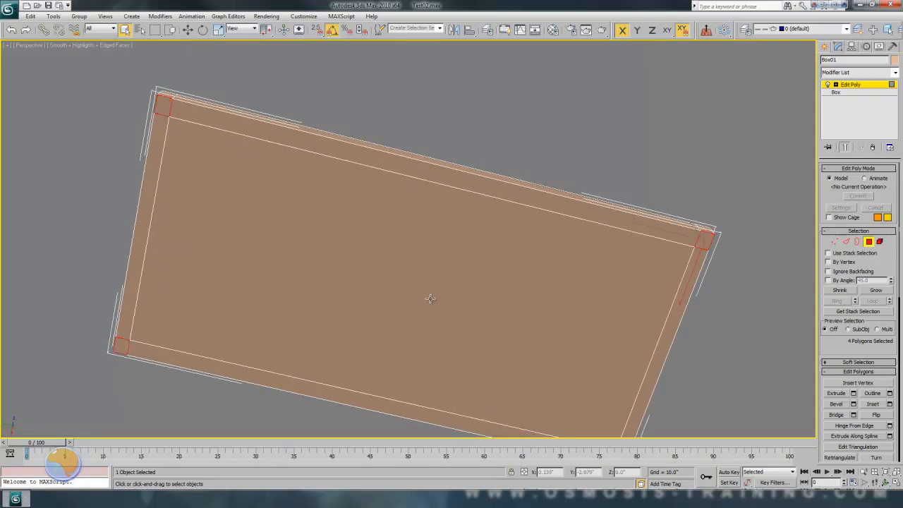
middle_drag(374, 295, 371, 257)
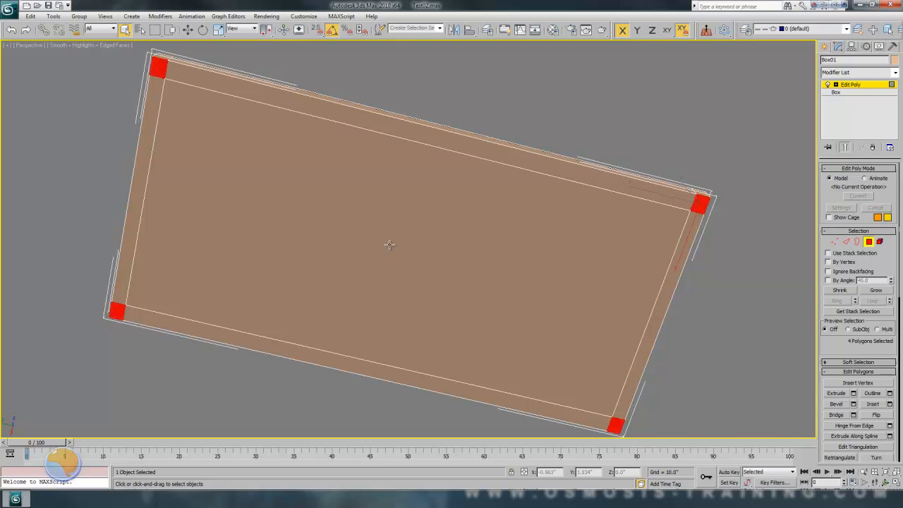
click(391, 229)
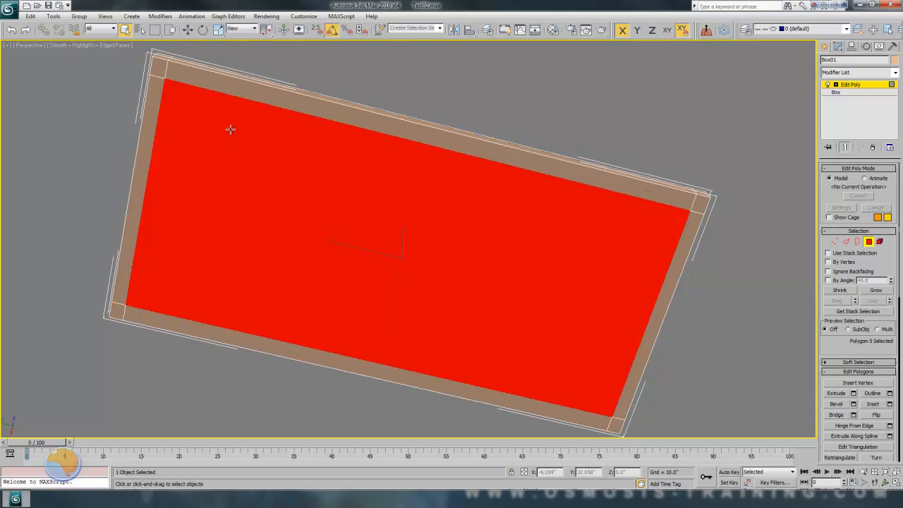
key(ctrl+z)
Open the Extrude settings for the four corner polygons and pull the legs out to about 23 inches as a Group extrusion.
mouse_move(483, 146)
alt+middle_down()
mouse_move(361, 200)
mouse_move(338, 163)
mouse_move(335, 177)
mouse_move(368, 188)
mouse_move(360, 177)
mouse_move(373, 191)
mouse_move(368, 257)
mouse_move(365, 182)
mouse_move(350, 177)
mouse_move(397, 206)
alt+middle_up()
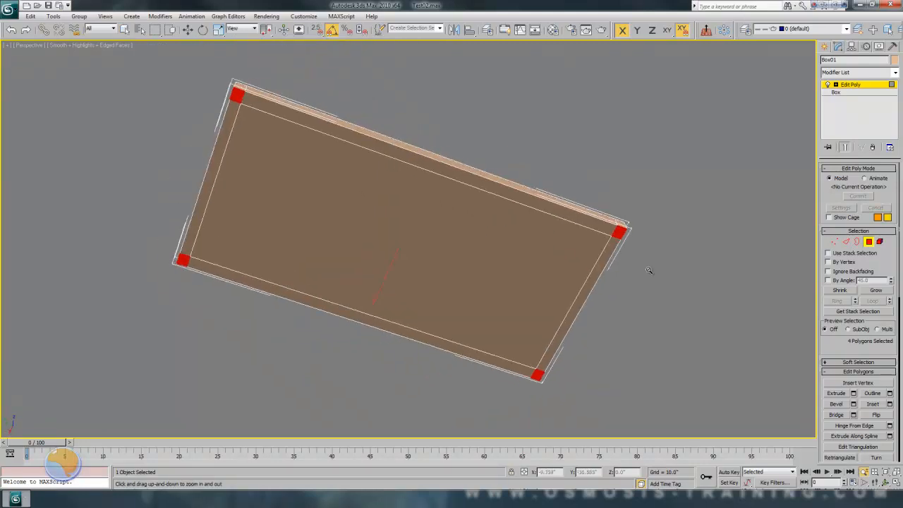
drag(840, 350, 835, 193)
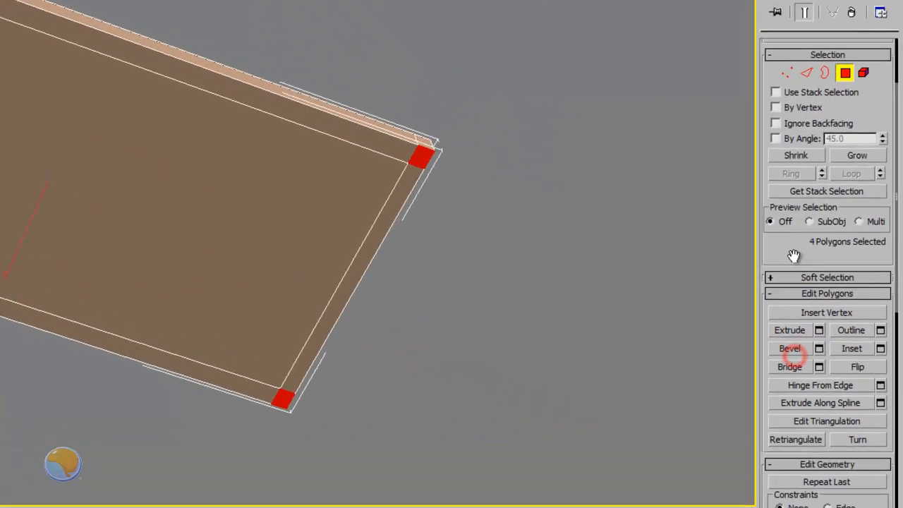
drag(789, 86, 789, 79)
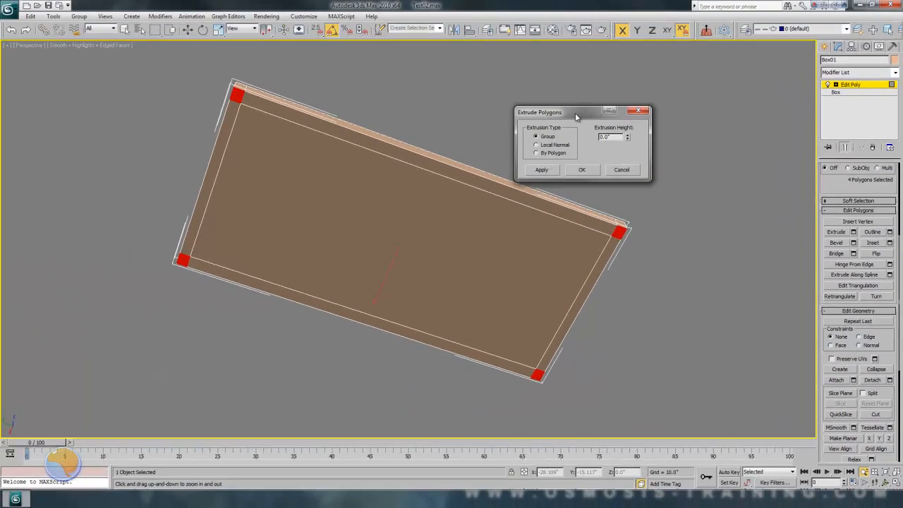
drag(571, 119, 658, 69)
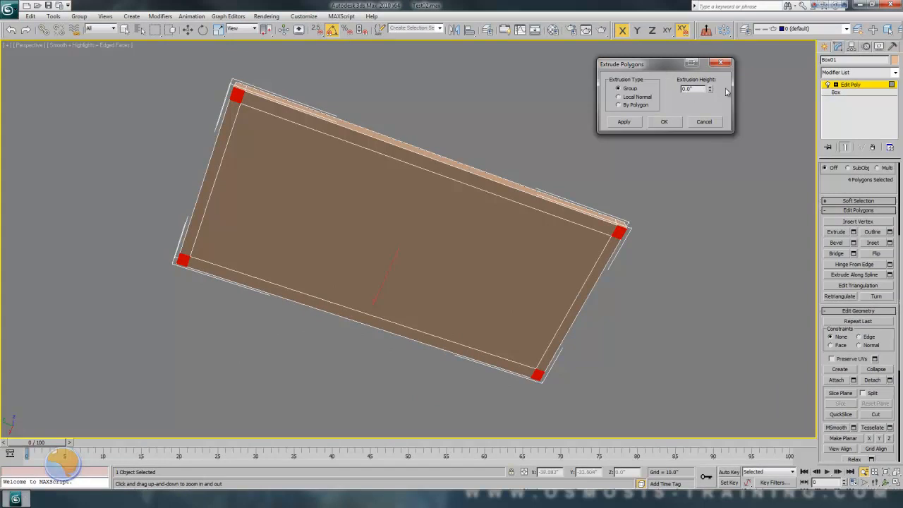
drag(710, 94, 703, 34)
alt+middle_drag(406, 224, 431, 263)
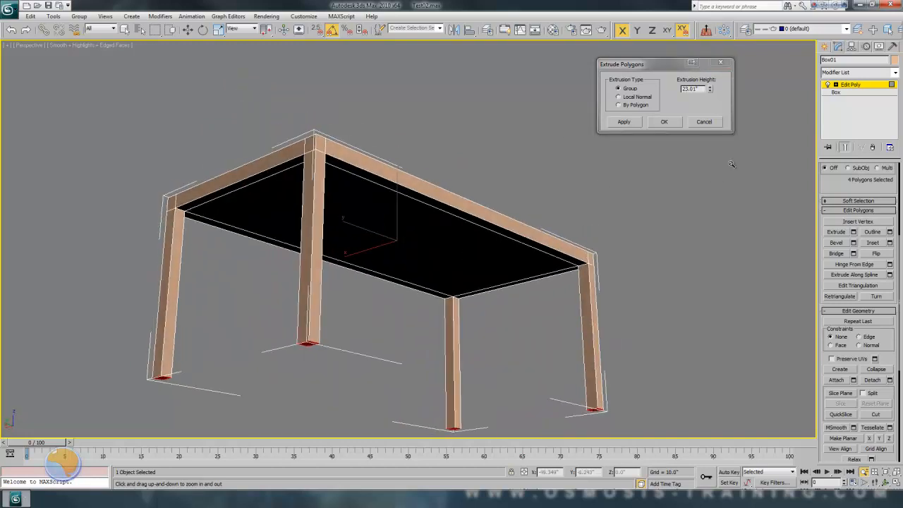
Set the leg extrusion height to 25", accept the extrusion and leave Polygon level.
double_click(691, 89)
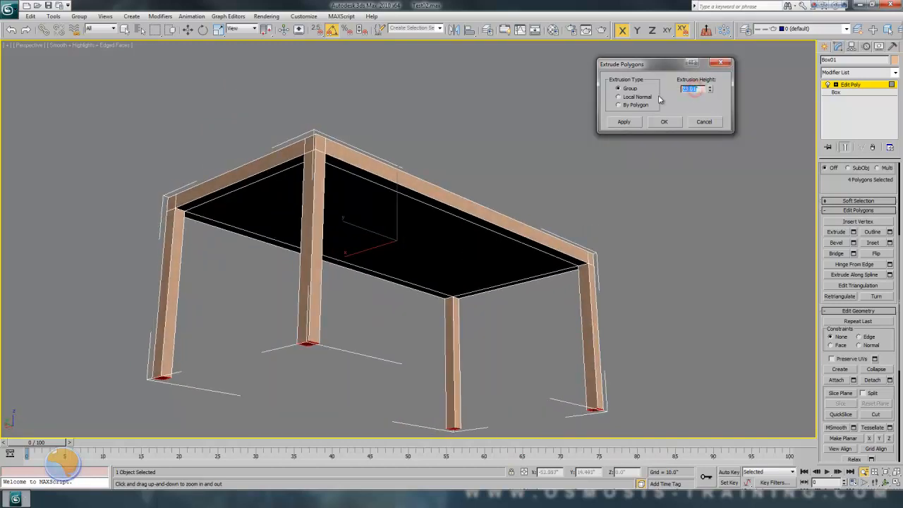
text(25)
key(Return)
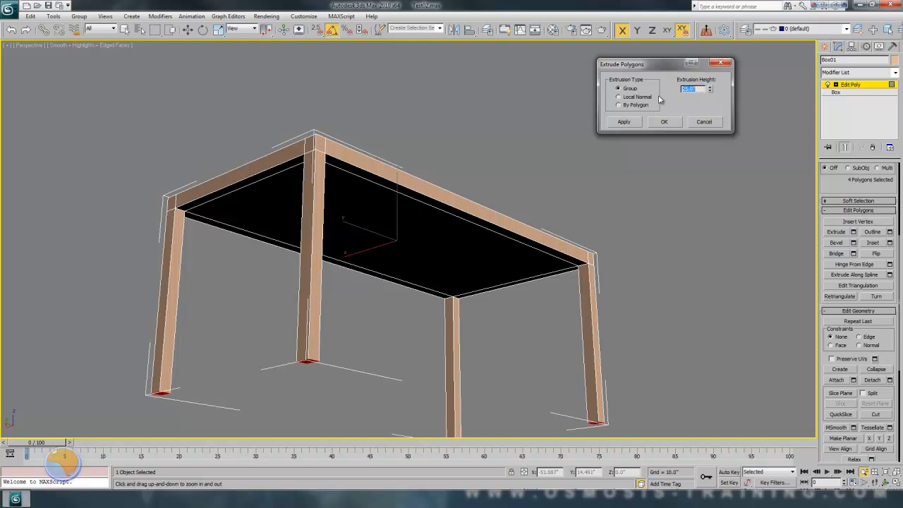
alt+middle_drag(490, 233, 434, 221)
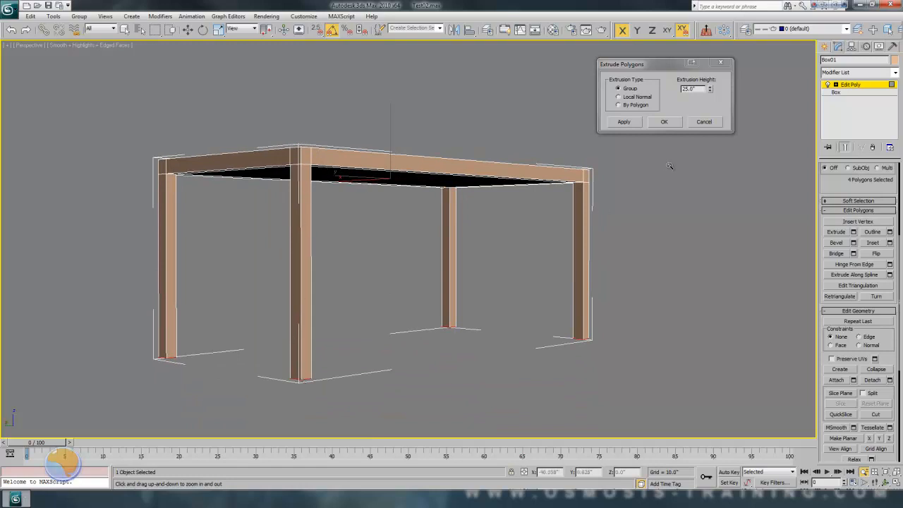
alt+middle_drag(582, 144, 464, 183)
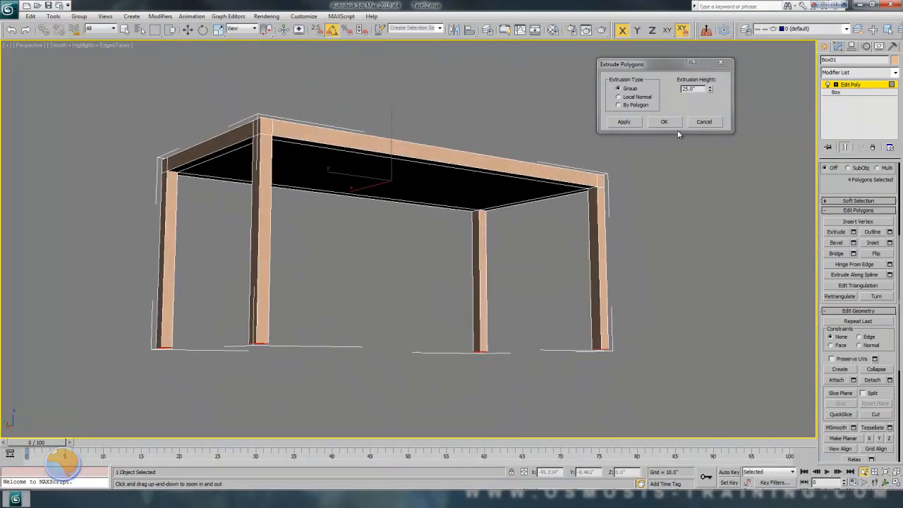
click(664, 121)
click(850, 84)
alt+middle_drag(603, 201, 458, 244)
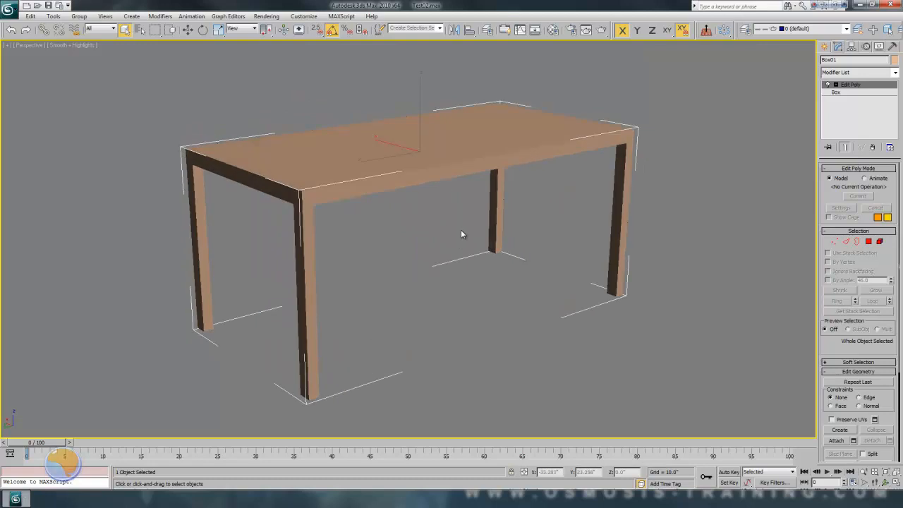
Select all vertical edges of the four legs at Edge level, leaving out the table top's edges.
click(846, 241)
click(434, 167)
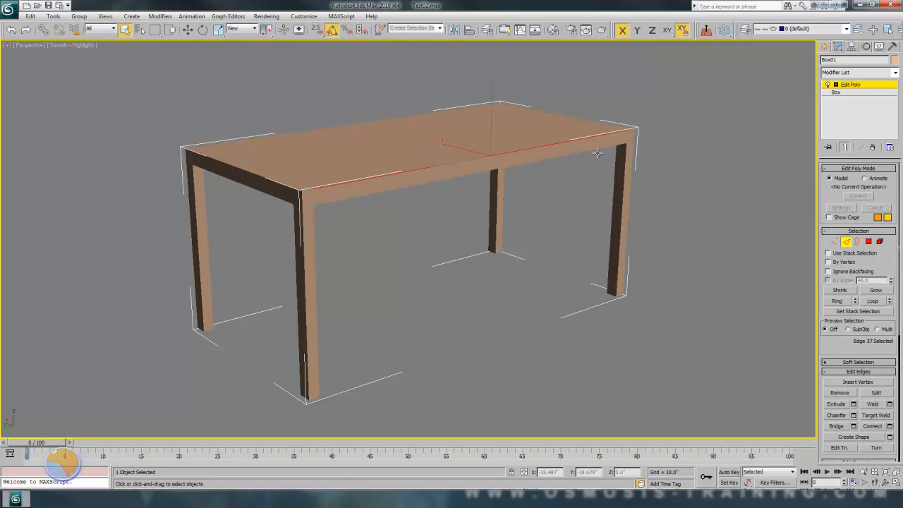
drag(657, 73, 121, 334)
alt+middle_drag(637, 293, 512, 269)
mouse_move(398, 177)
alt+middle_down()
mouse_move(399, 154)
mouse_move(399, 169)
alt+middle_up()
drag(168, 106, 737, 145)
alt+middle_drag(715, 146, 332, 194)
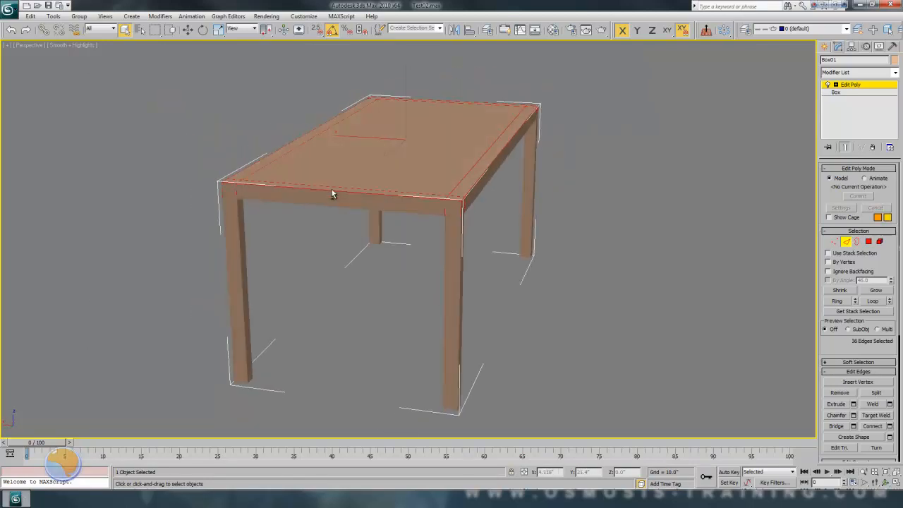
alt+middle_drag(313, 258, 382, 280)
drag(551, 225, 172, 275)
alt+middle_drag(420, 285, 381, 285)
Chamfer the selected vertical leg edges by a small freehand amount.
click(854, 415)
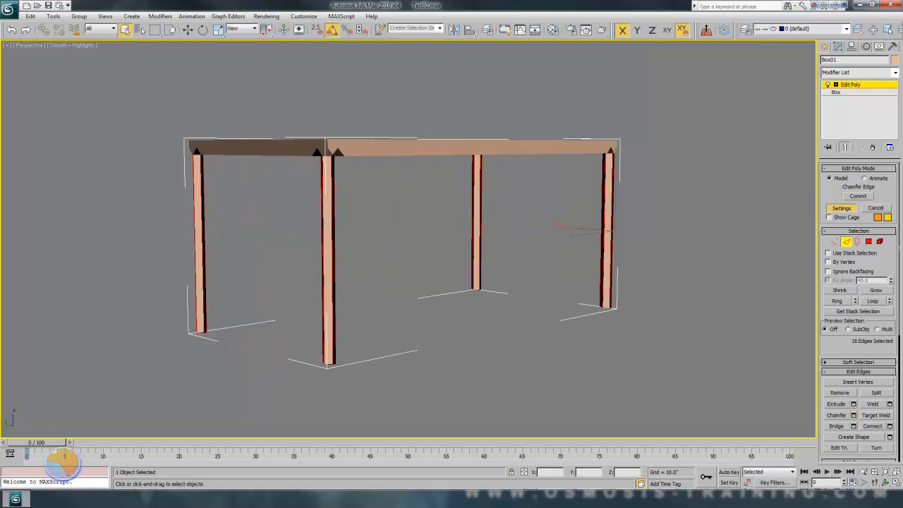
click(495, 390)
click(839, 417)
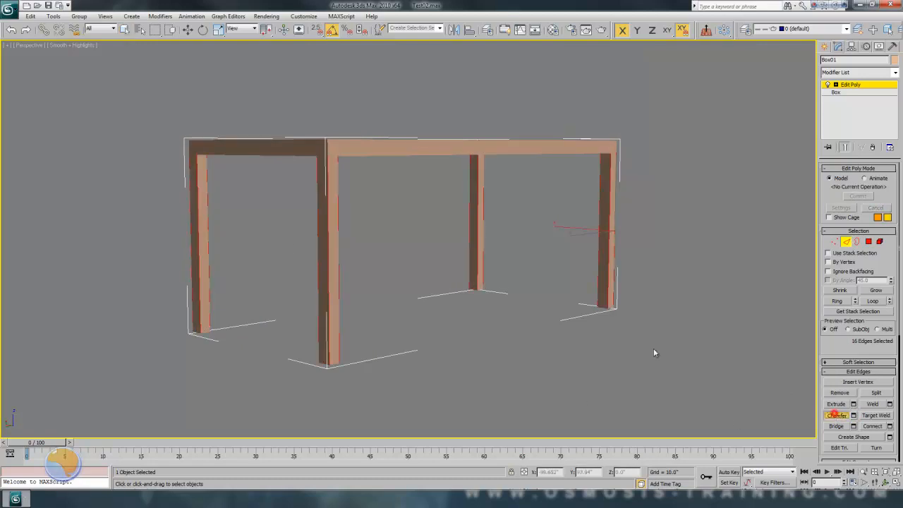
drag(327, 250, 327, 249)
alt+middle_drag(406, 160, 377, 169)
Select the long and short edges around the table top and chamfer them slightly by hand.
drag(449, 108, 421, 211)
alt+middle_drag(388, 234, 373, 214)
ctrl+drag(415, 107, 397, 214)
alt+middle_drag(396, 218, 415, 233)
drag(429, 213, 429, 211)
click(463, 290)
alt+middle_drag(463, 290, 427, 281)
Leave Edge level and deselect the table.
click(845, 242)
scroll(396, 211, up, 2)
scroll(329, 228, up, 3)
click(345, 241)
key(w)
click(480, 286)
Examine the chamfered table from above and from below.
alt+middle_drag(373, 296, 544, 294)
key(alt+z)
drag(392, 285, 397, 307)
mouse_move(398, 307)
alt+middle_down()
mouse_move(403, 283)
mouse_move(400, 296)
alt+middle_up()
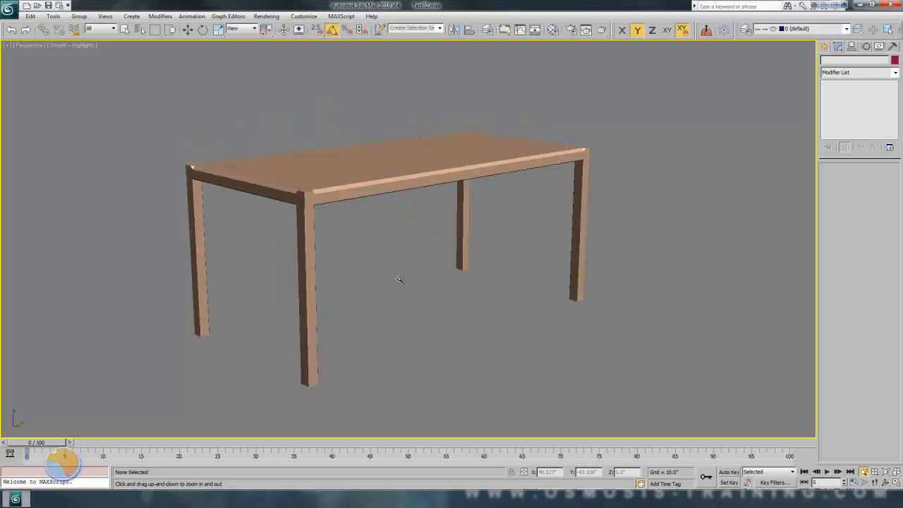
alt+middle_drag(378, 244, 339, 243)
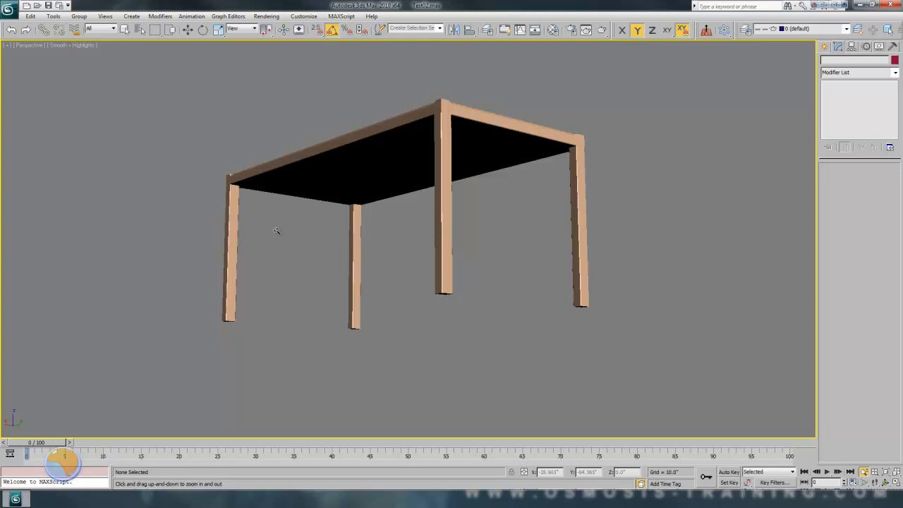
alt+middle_drag(282, 218, 373, 236)
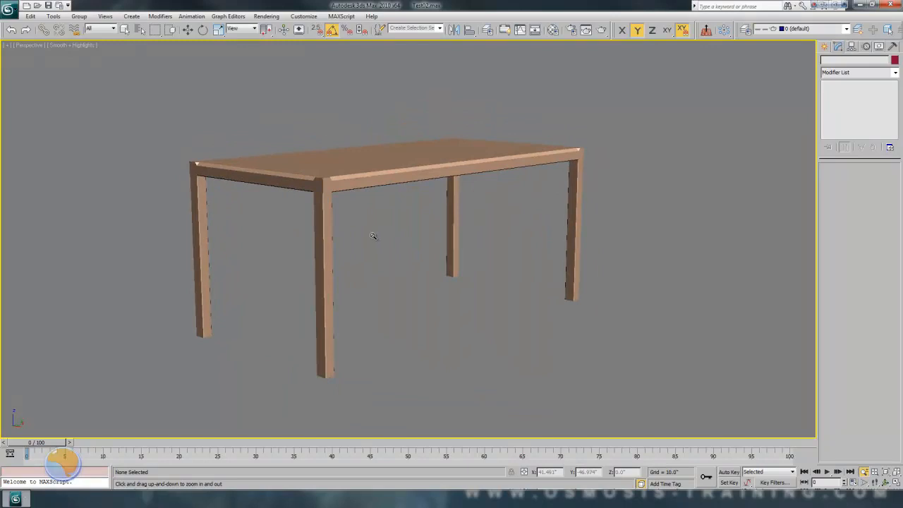